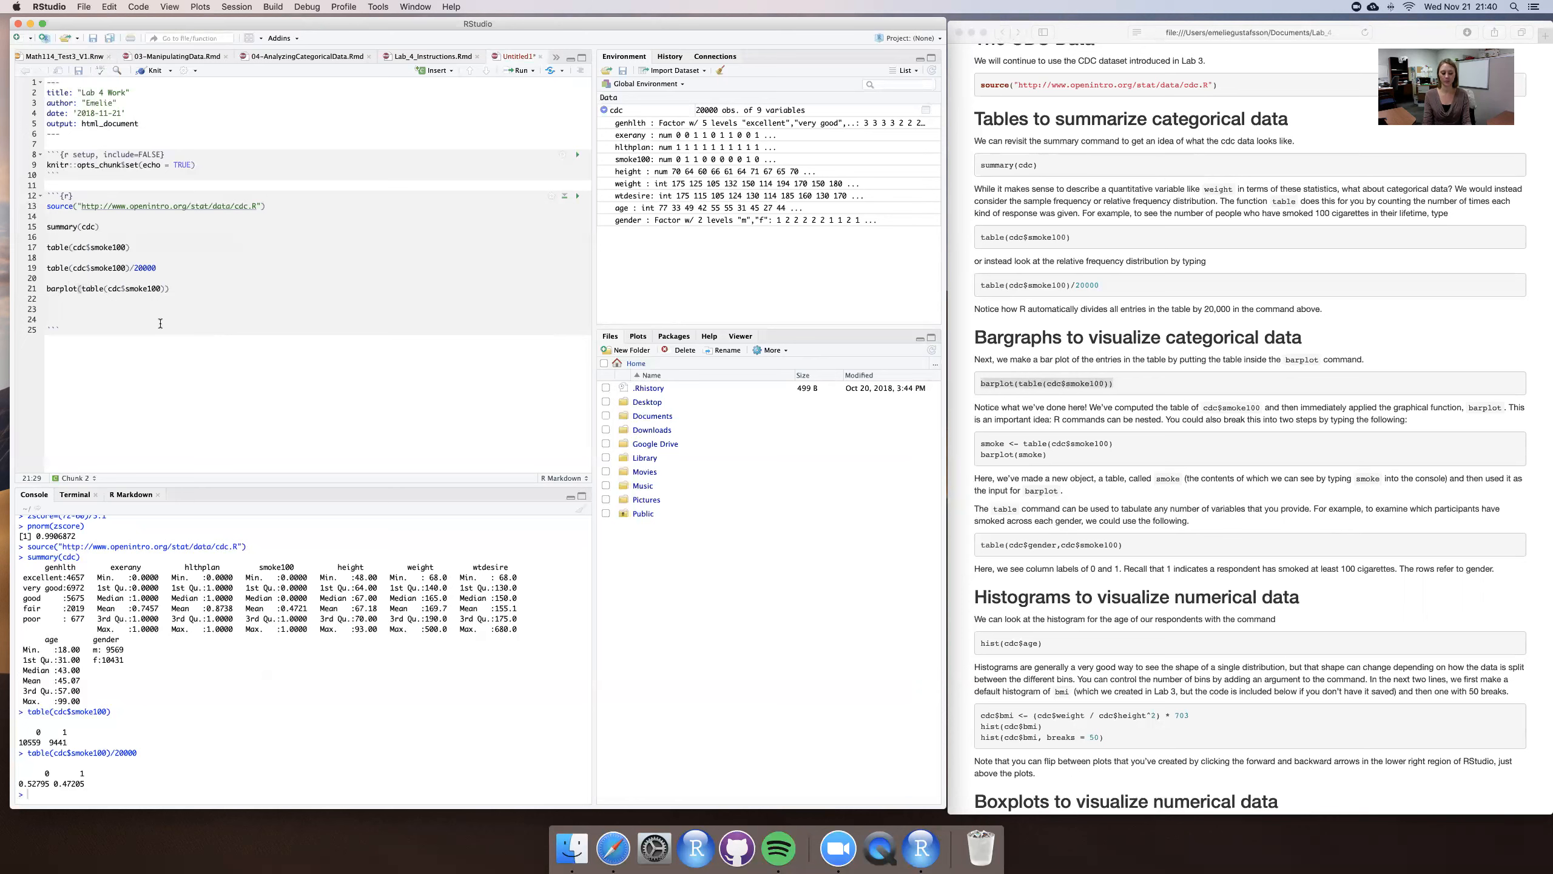
Run the barplot(table(cdc$smoke100)) line, and copy the smoke <- table(cdc$smoke100) and barplot(smoke) lines from the lab instructions into the chunk below it
key("super+Return")
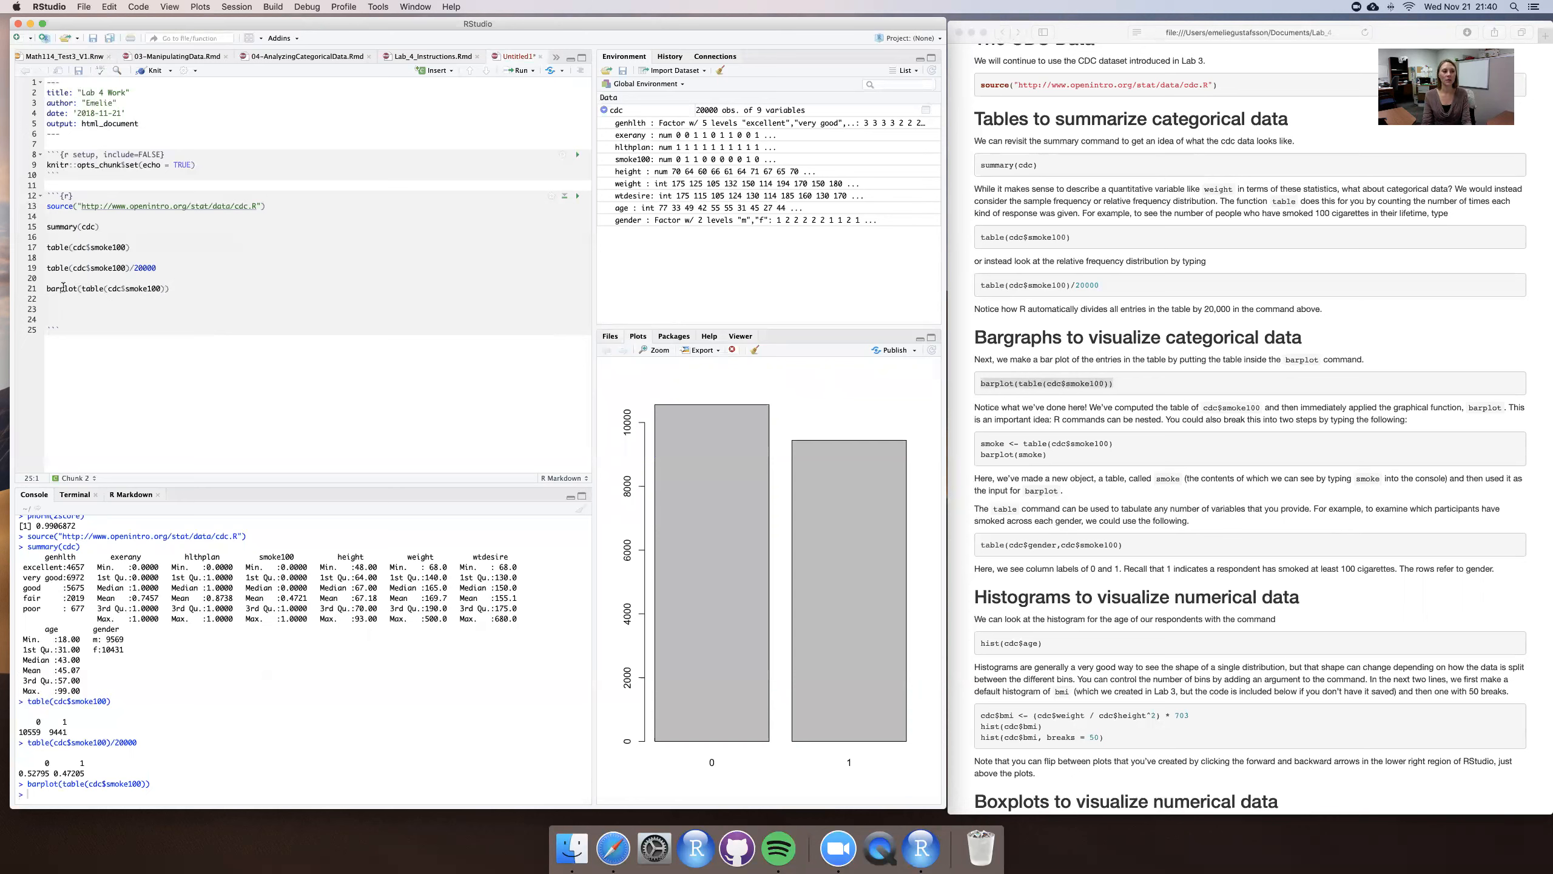
left_click_drag(981, 444, 1047, 455)
key("super+c")
left_click(85, 308)
key("super+v")
key("Return")
key("Return")
key("Return")
key("Return")
key("Return")
left_click(169, 308)
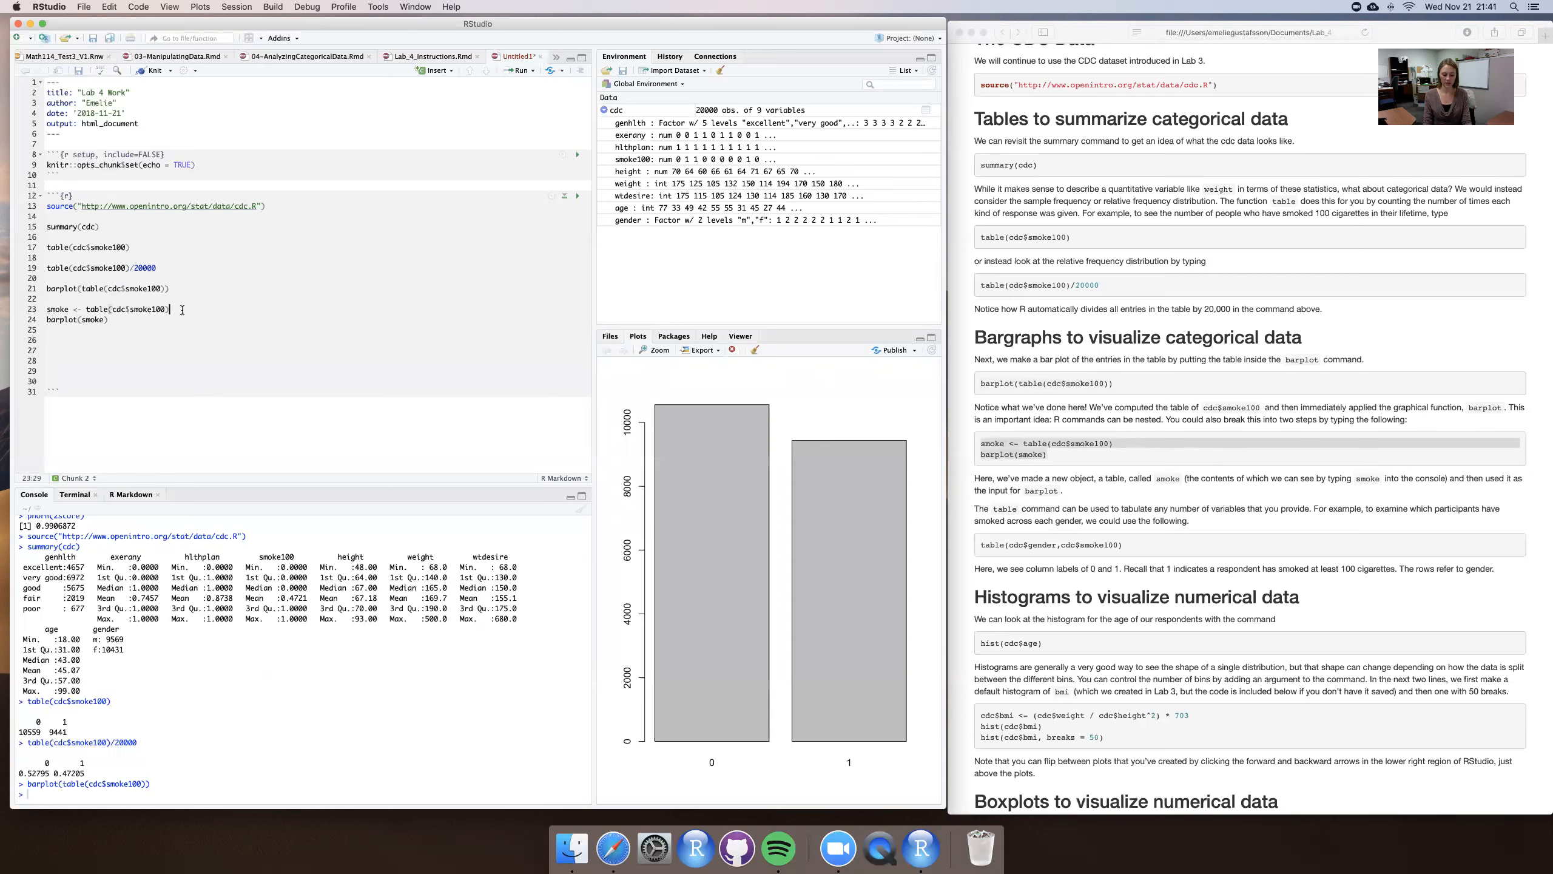
Run the smoke <- table(cdc$smoke100) assignment and the barplot(smoke) line
key("super+Return")
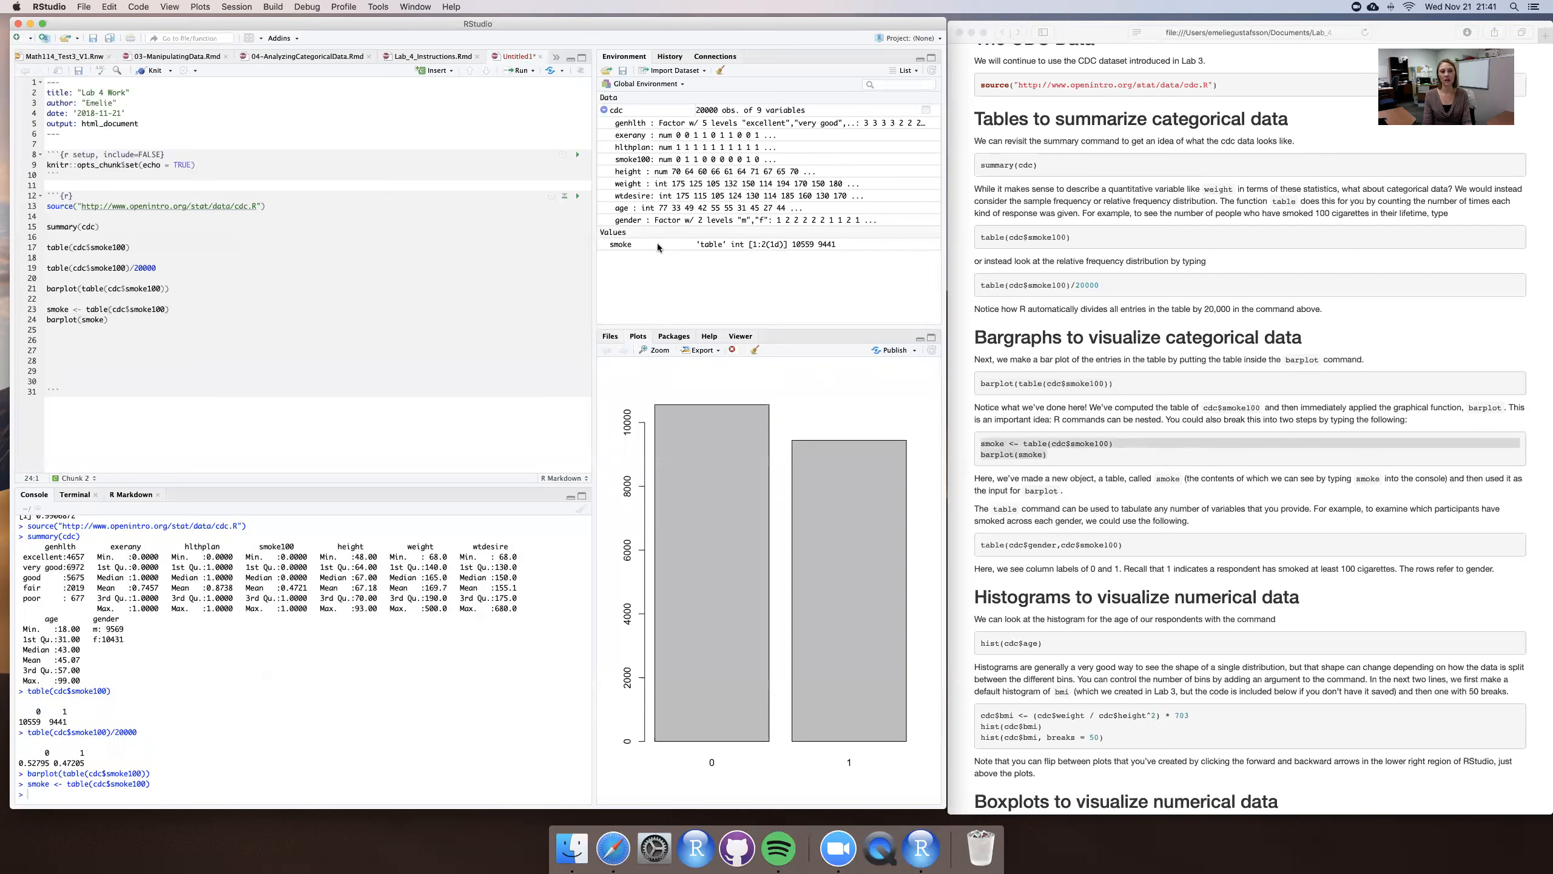
left_click(115, 319)
key("super+Return")
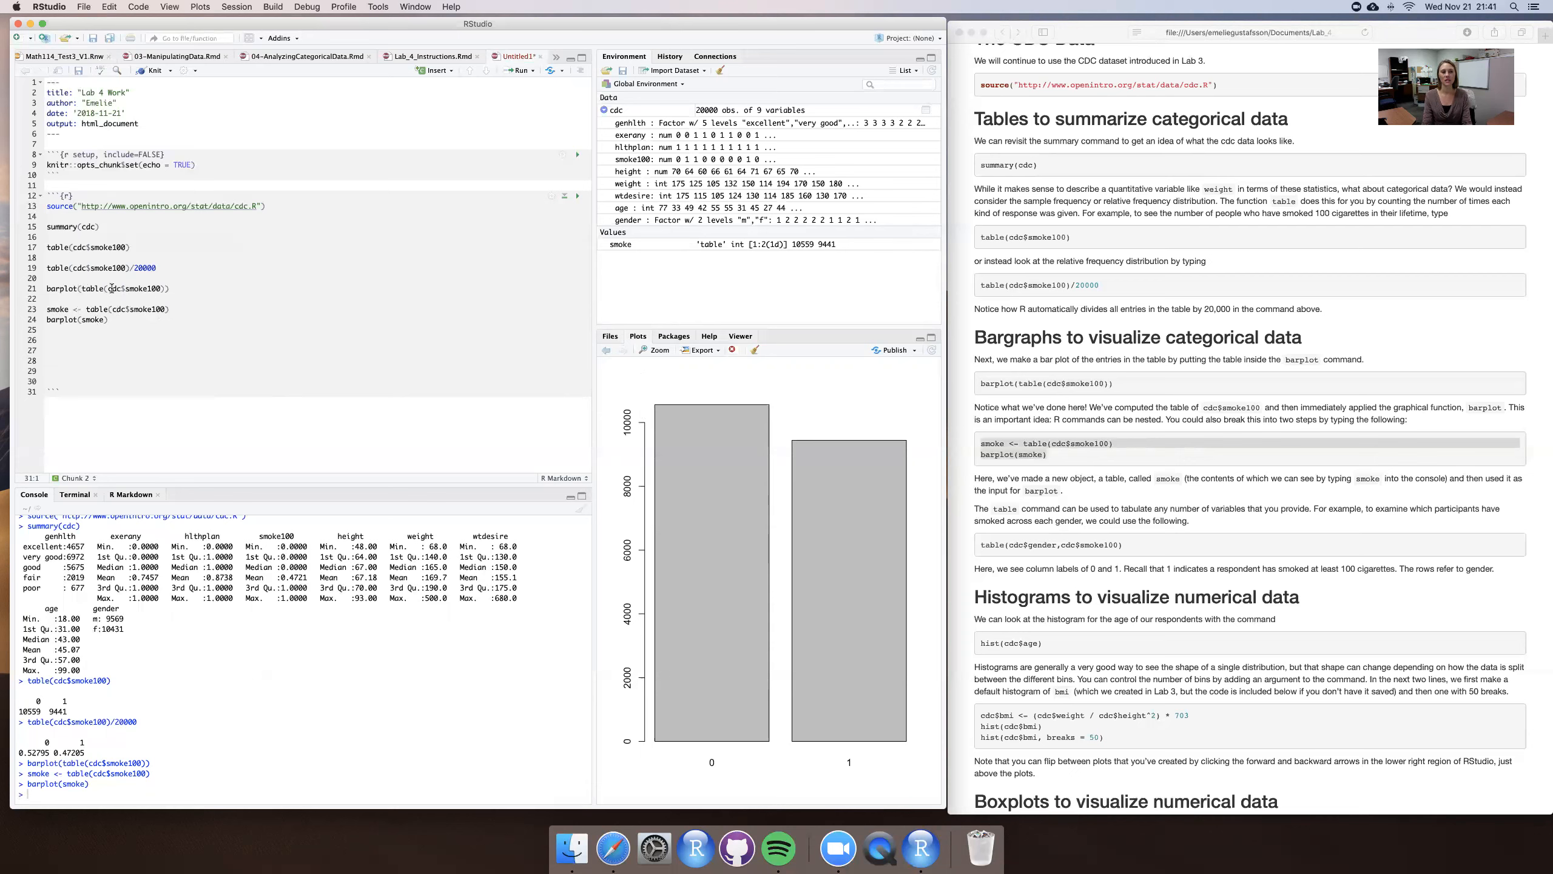
Copy table(cdc$gender,cdc$smoke100) from the lab instructions into the chunk below the barplot(smoke) line and run it
left_click(178, 288)
left_click(110, 344)
left_click(1052, 512)
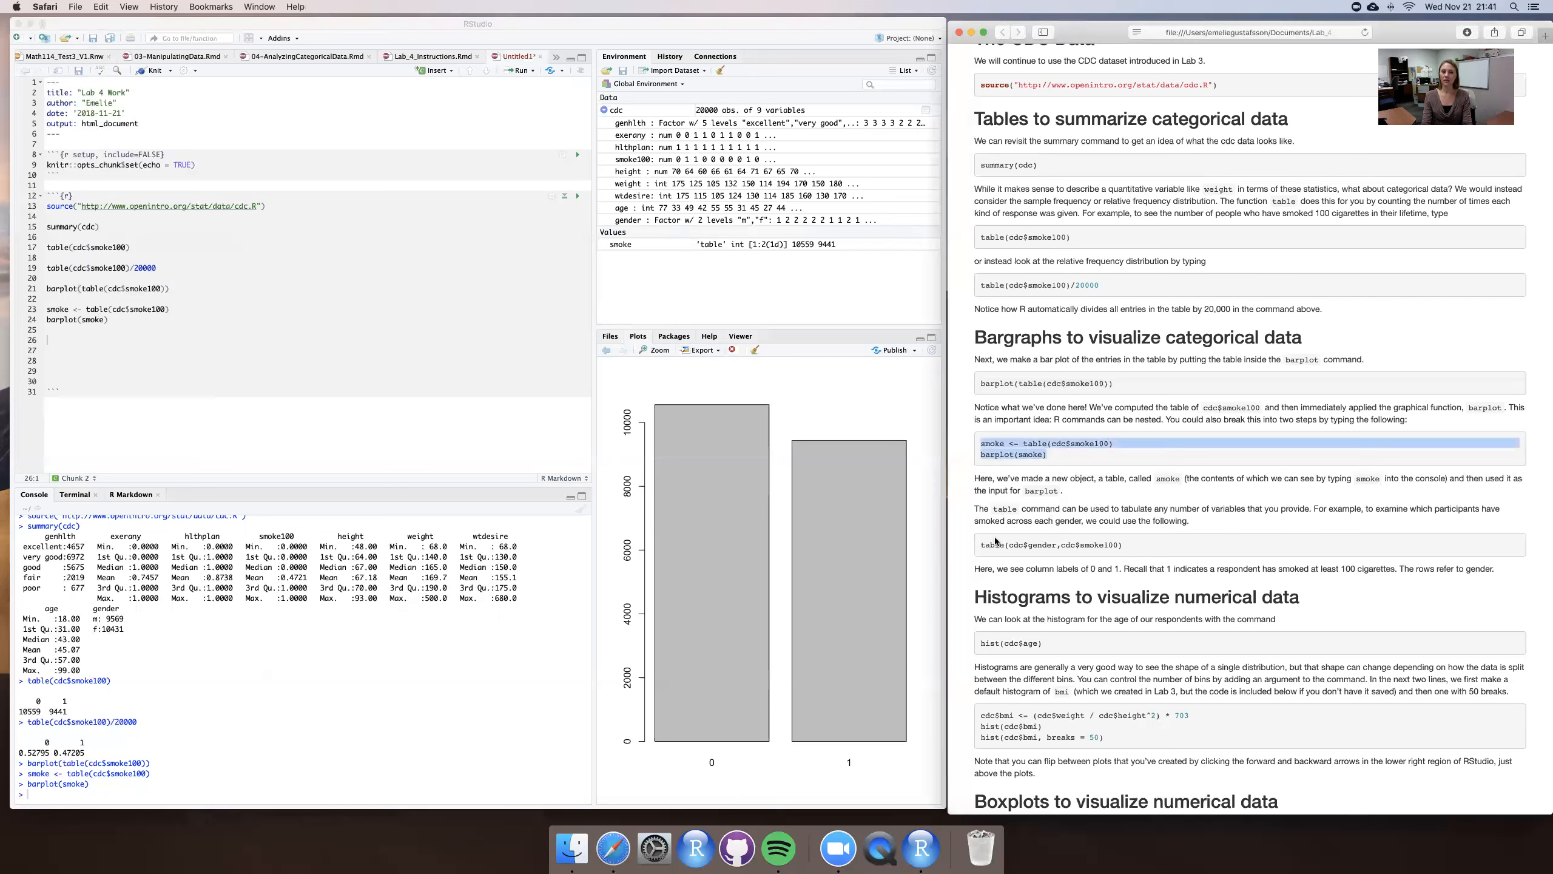
left_click_drag(983, 542, 1140, 543)
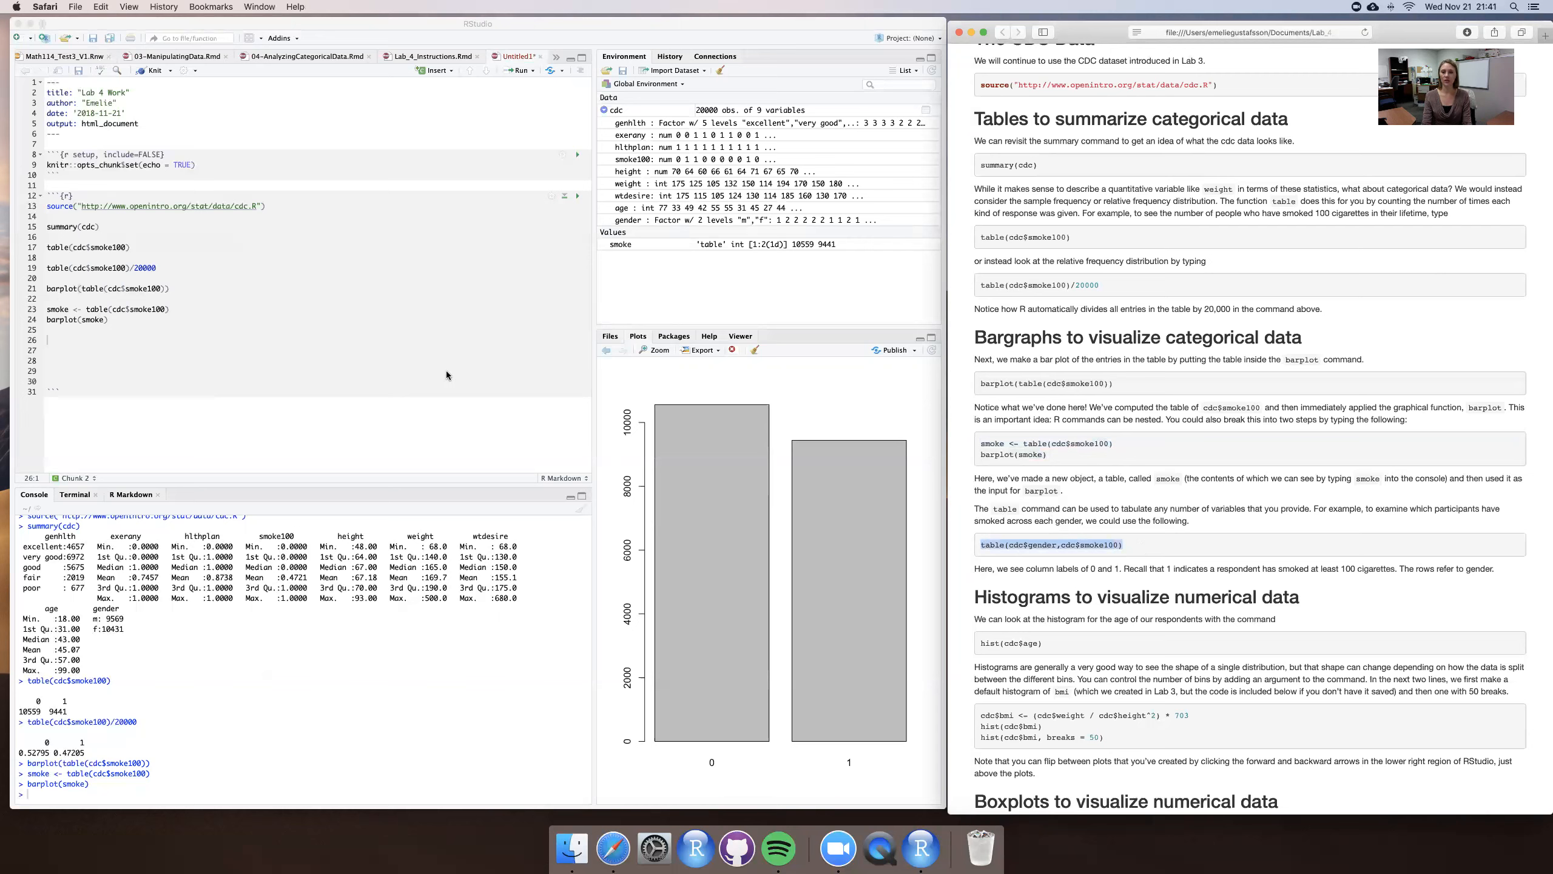
left_click(111, 341)
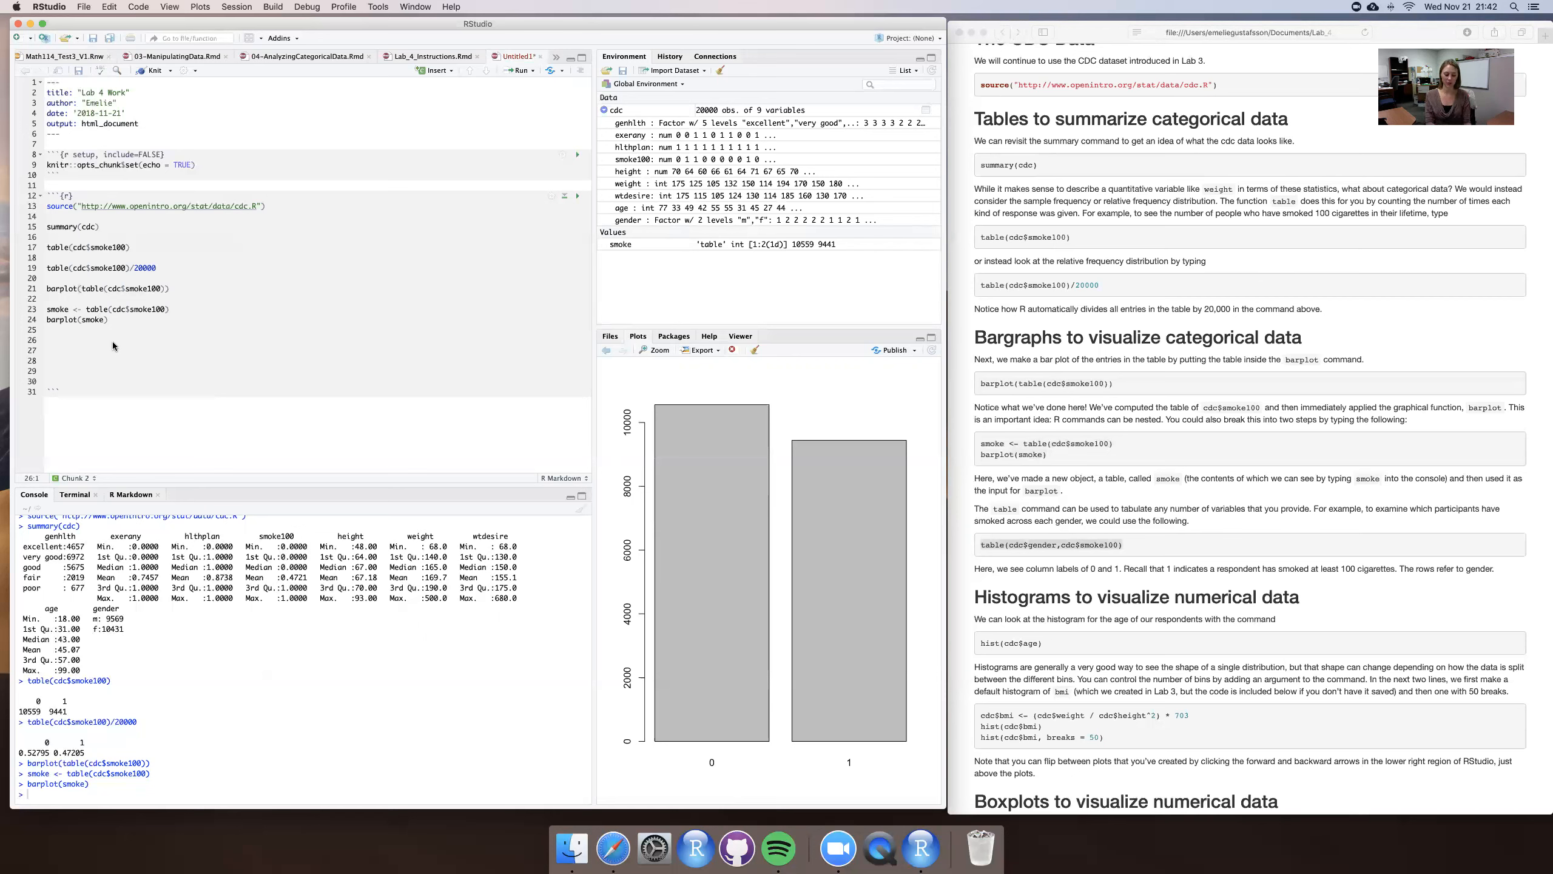
key("super+v")
key("super+Return")
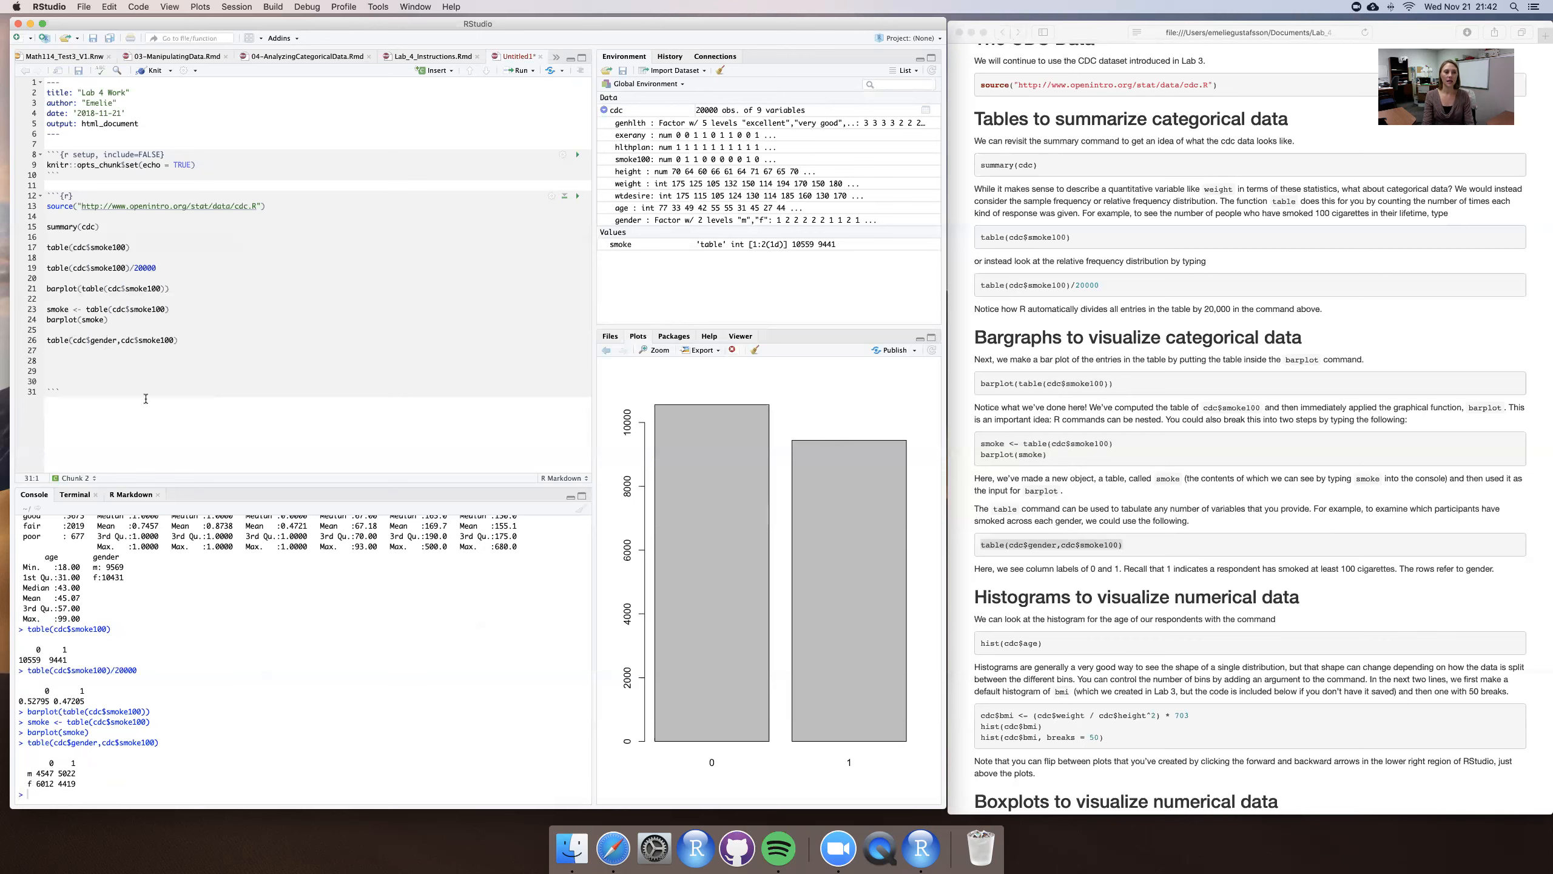
Append /20000 to the gender and smoke100 table command and run it for relative frequencies
left_click(184, 340)
type("/20000")
key("super+Return")
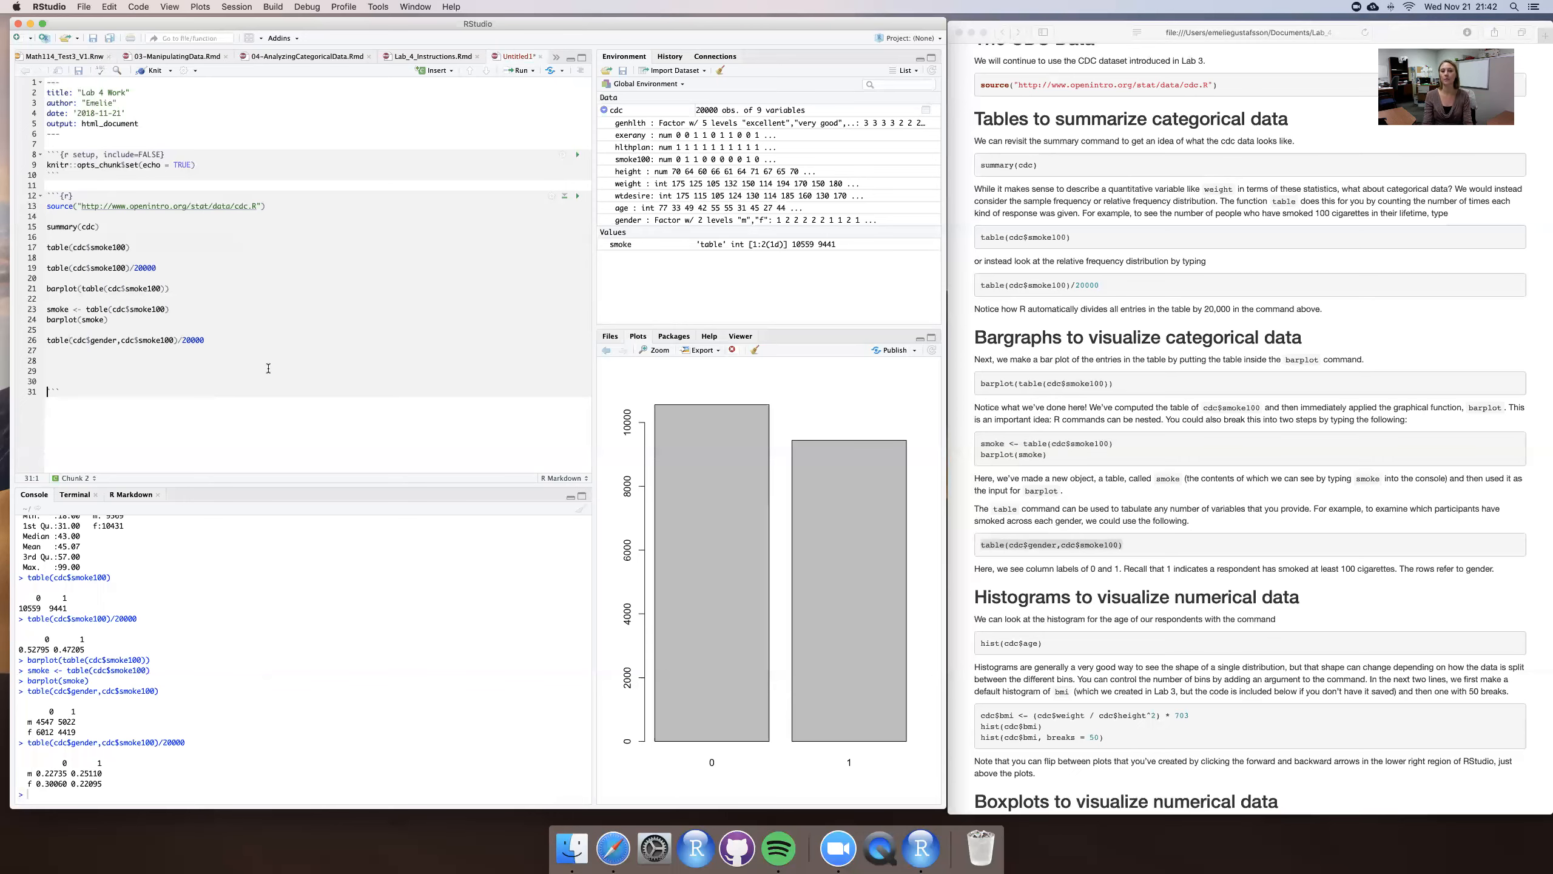
Copy hist(cdc$age) from the lab instructions into the chunk below the gender table and run it
scroll(1191, 530, "down", 8)
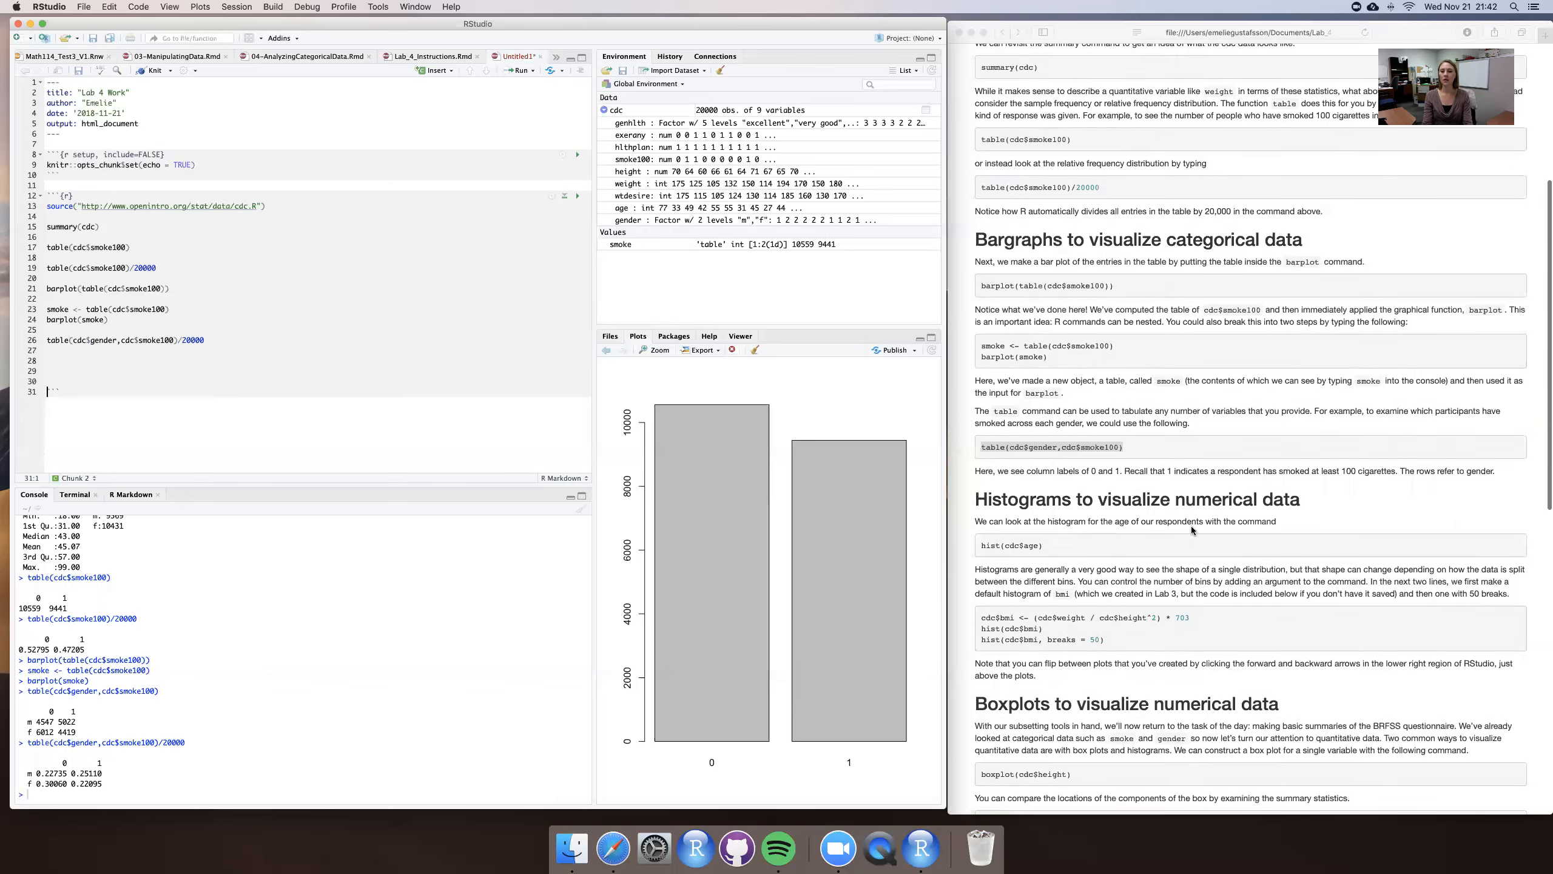
scroll(1191, 526, "down", 2)
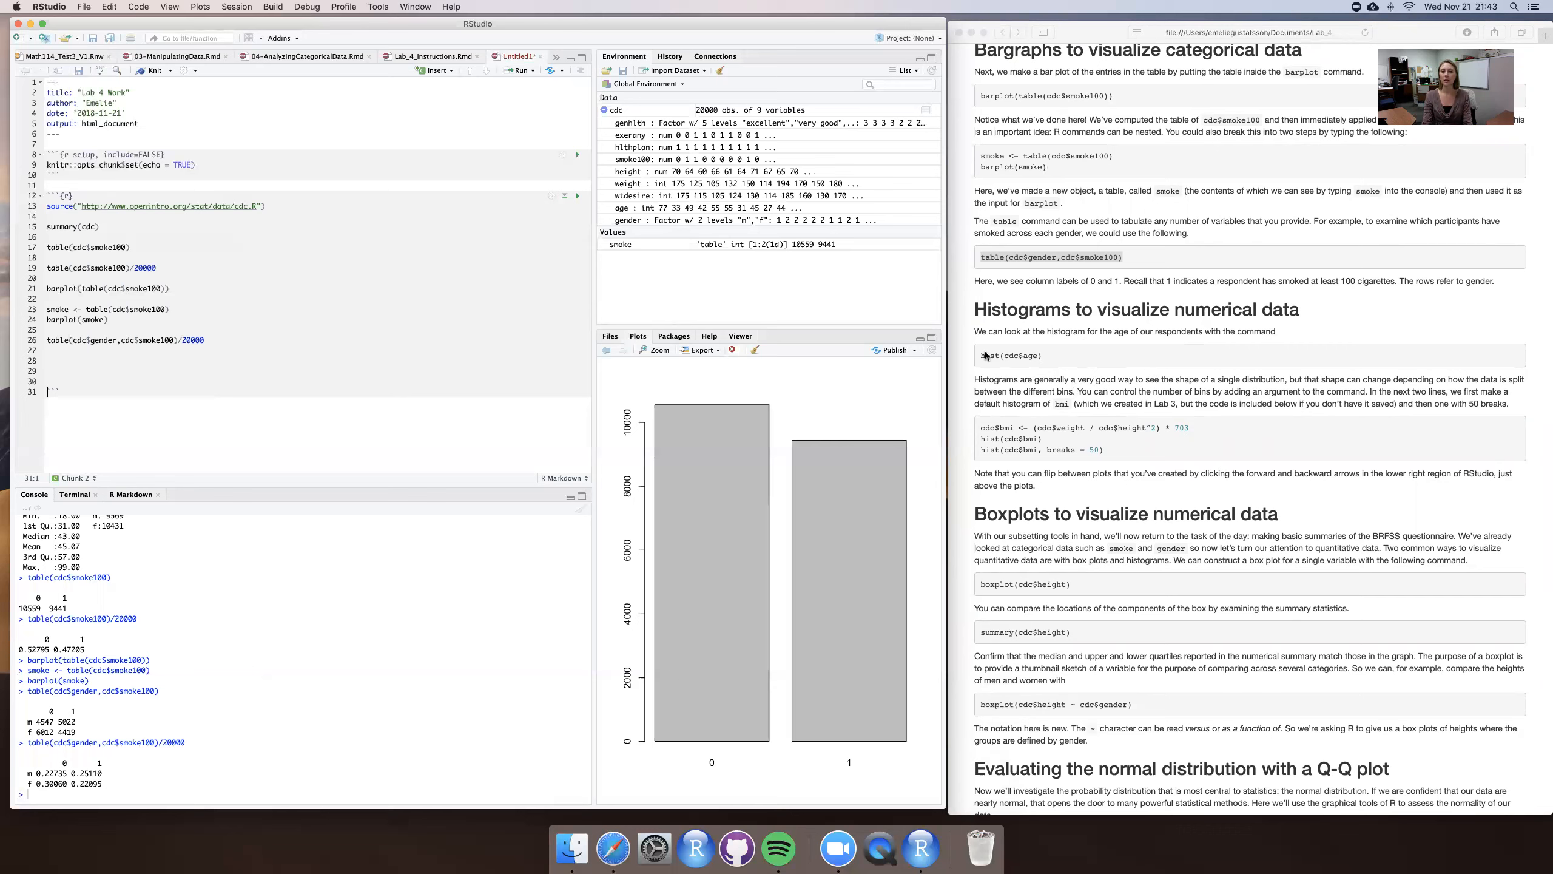
left_click(1001, 379)
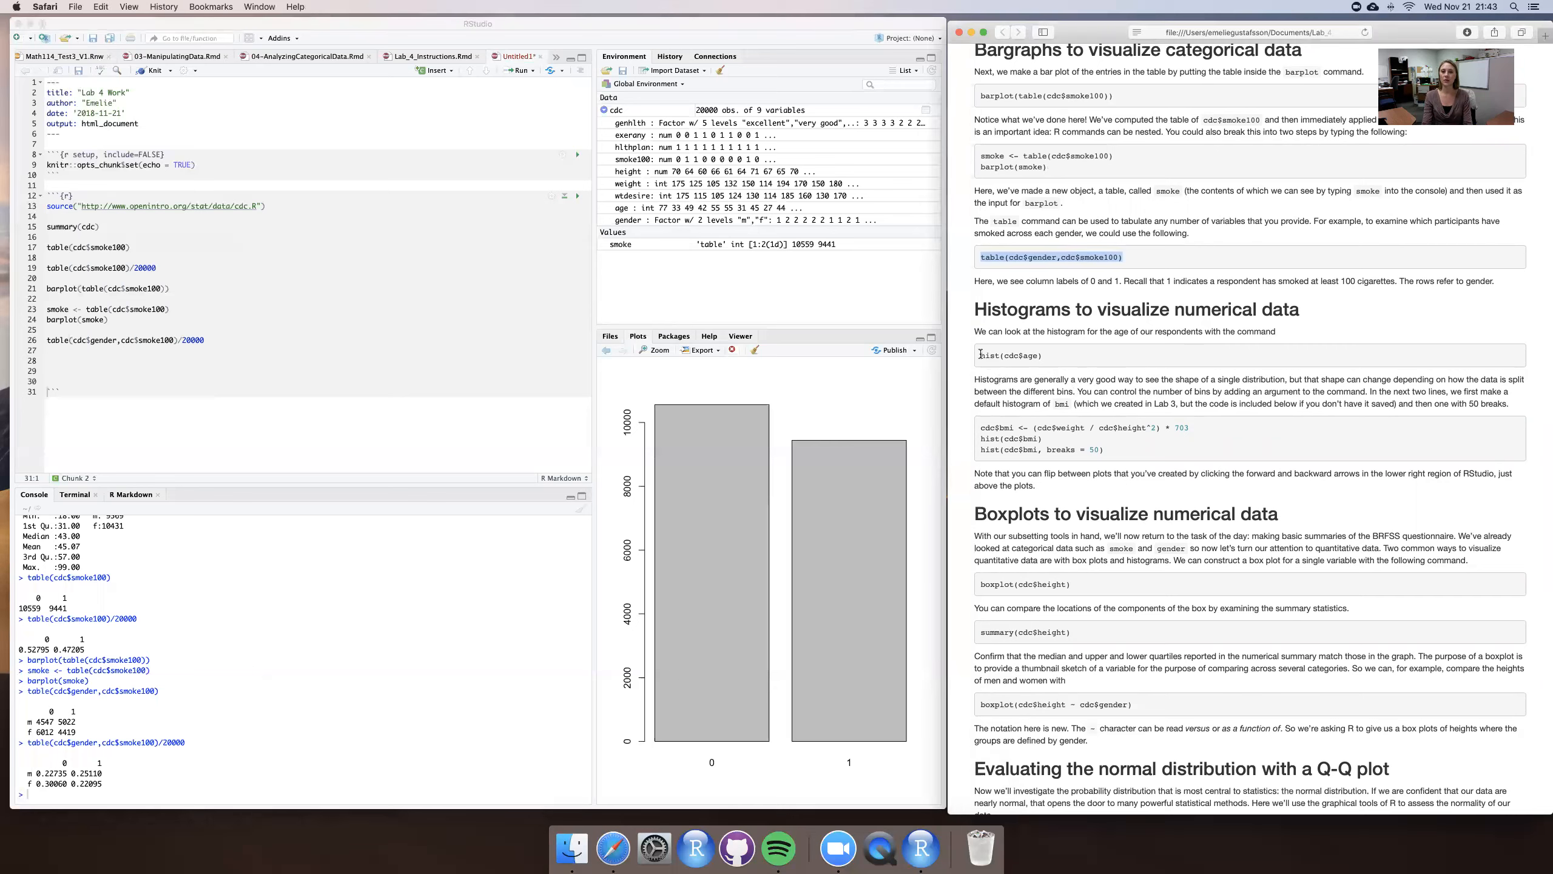
left_click_drag(981, 355, 1046, 356)
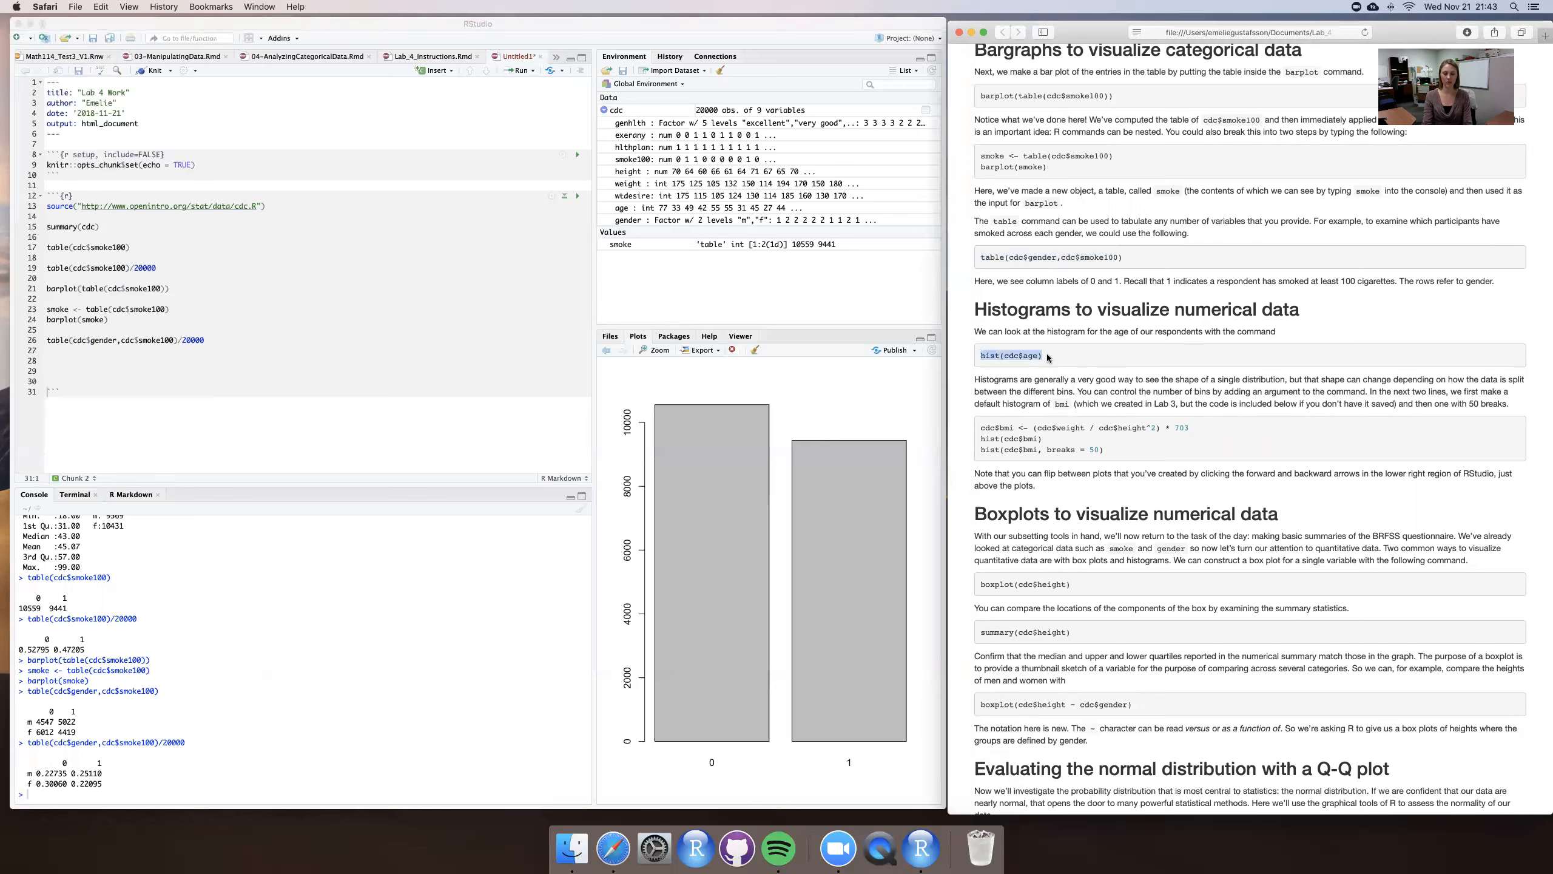
left_click(68, 361)
key("super+v")
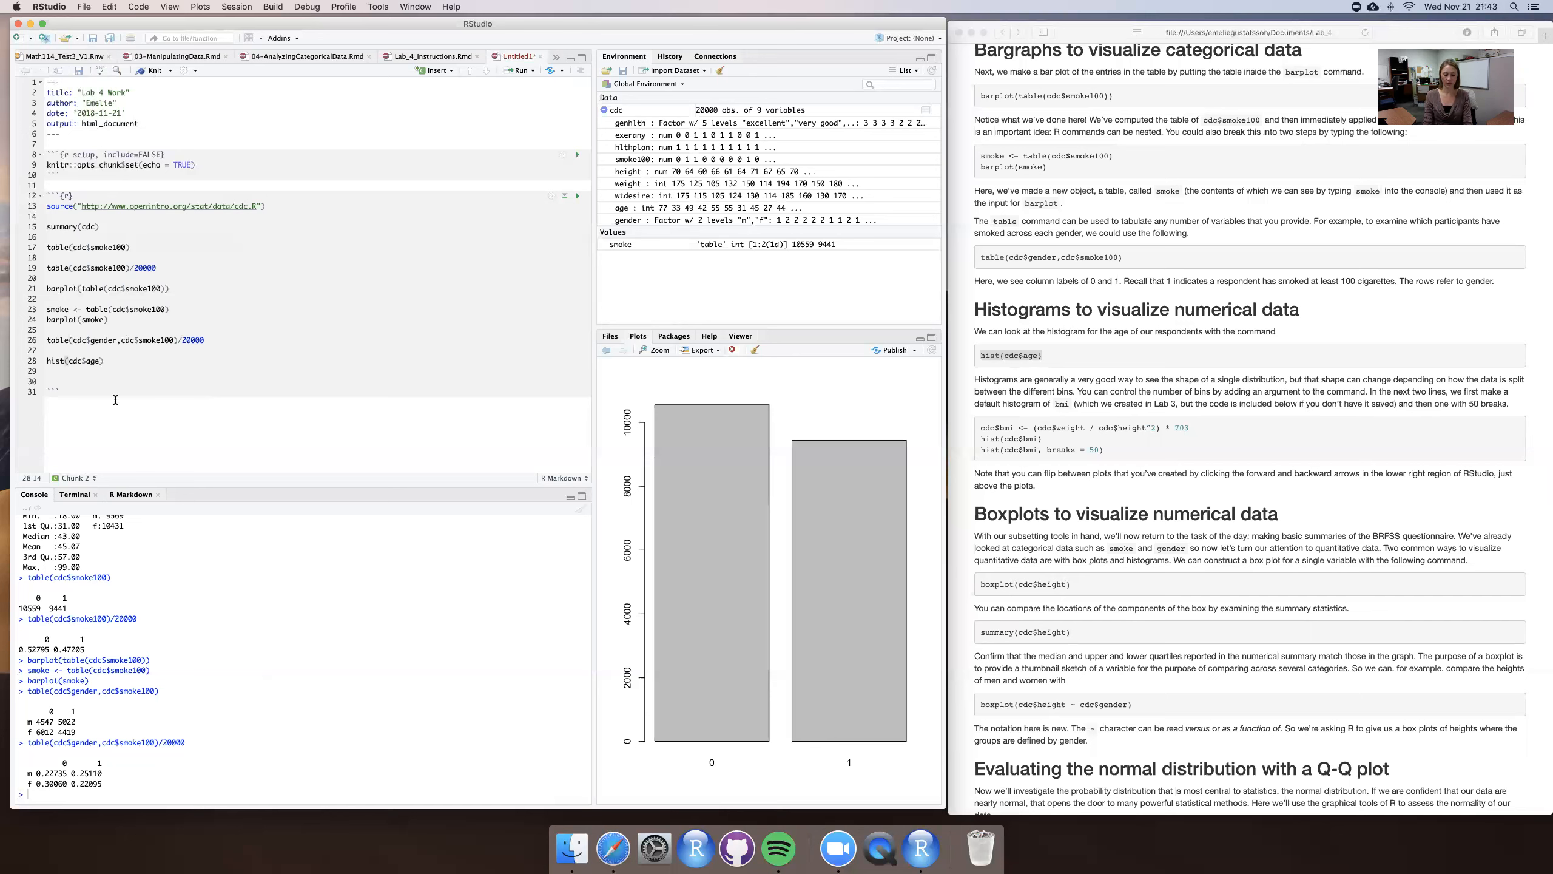
key("super+Return")
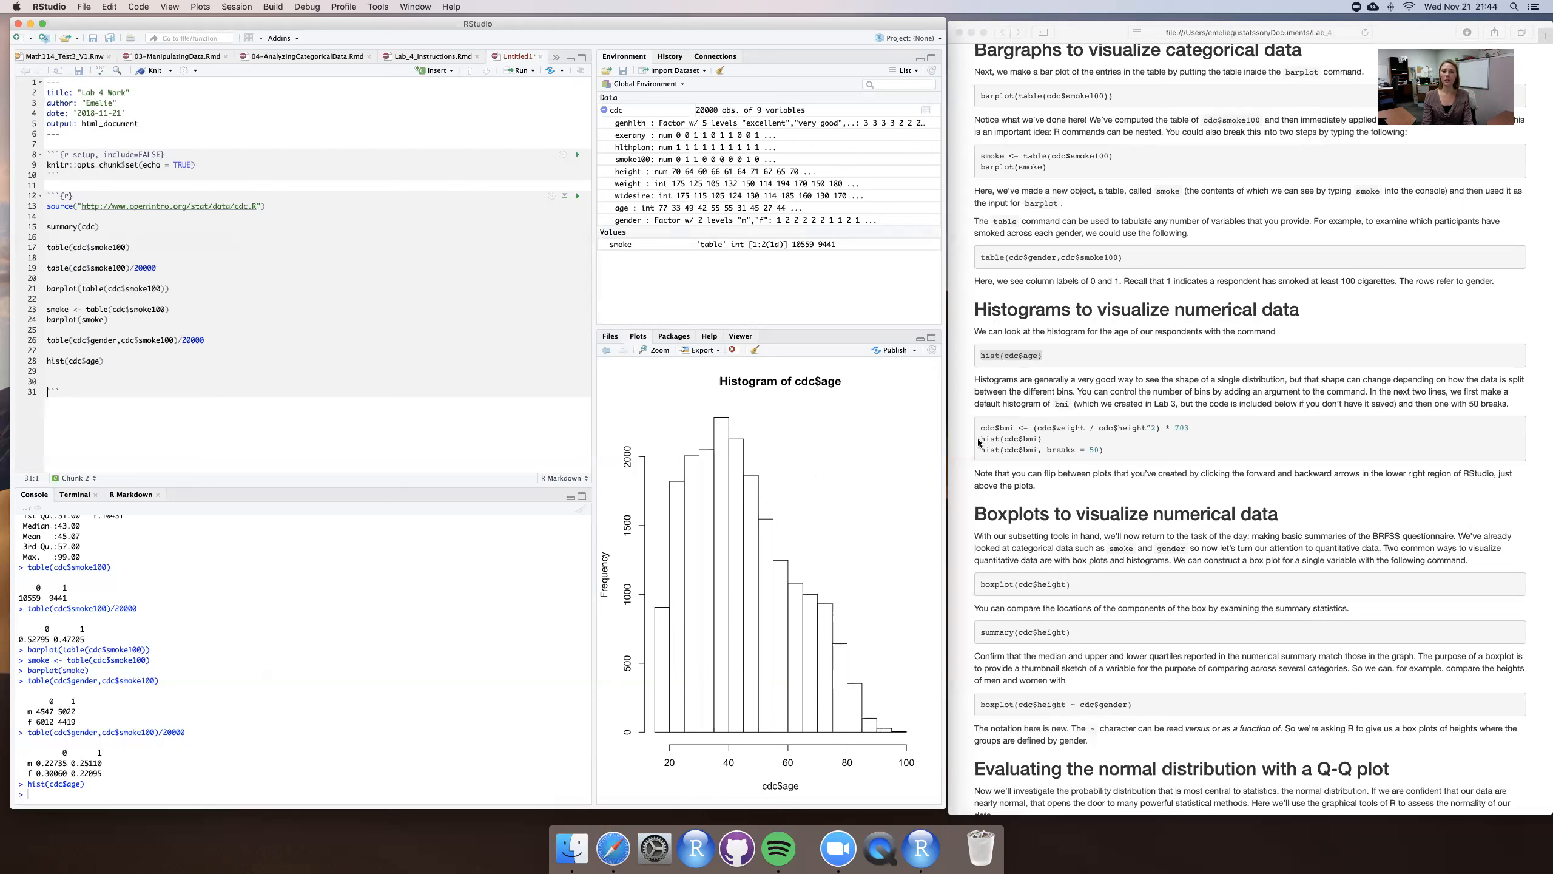
Copy cdc$bmi <- (cdc$weight / cdc$height^2) * 703 and hist(cdc$bmi) from the lab instructions into the chunk and run both lines
left_click(997, 424)
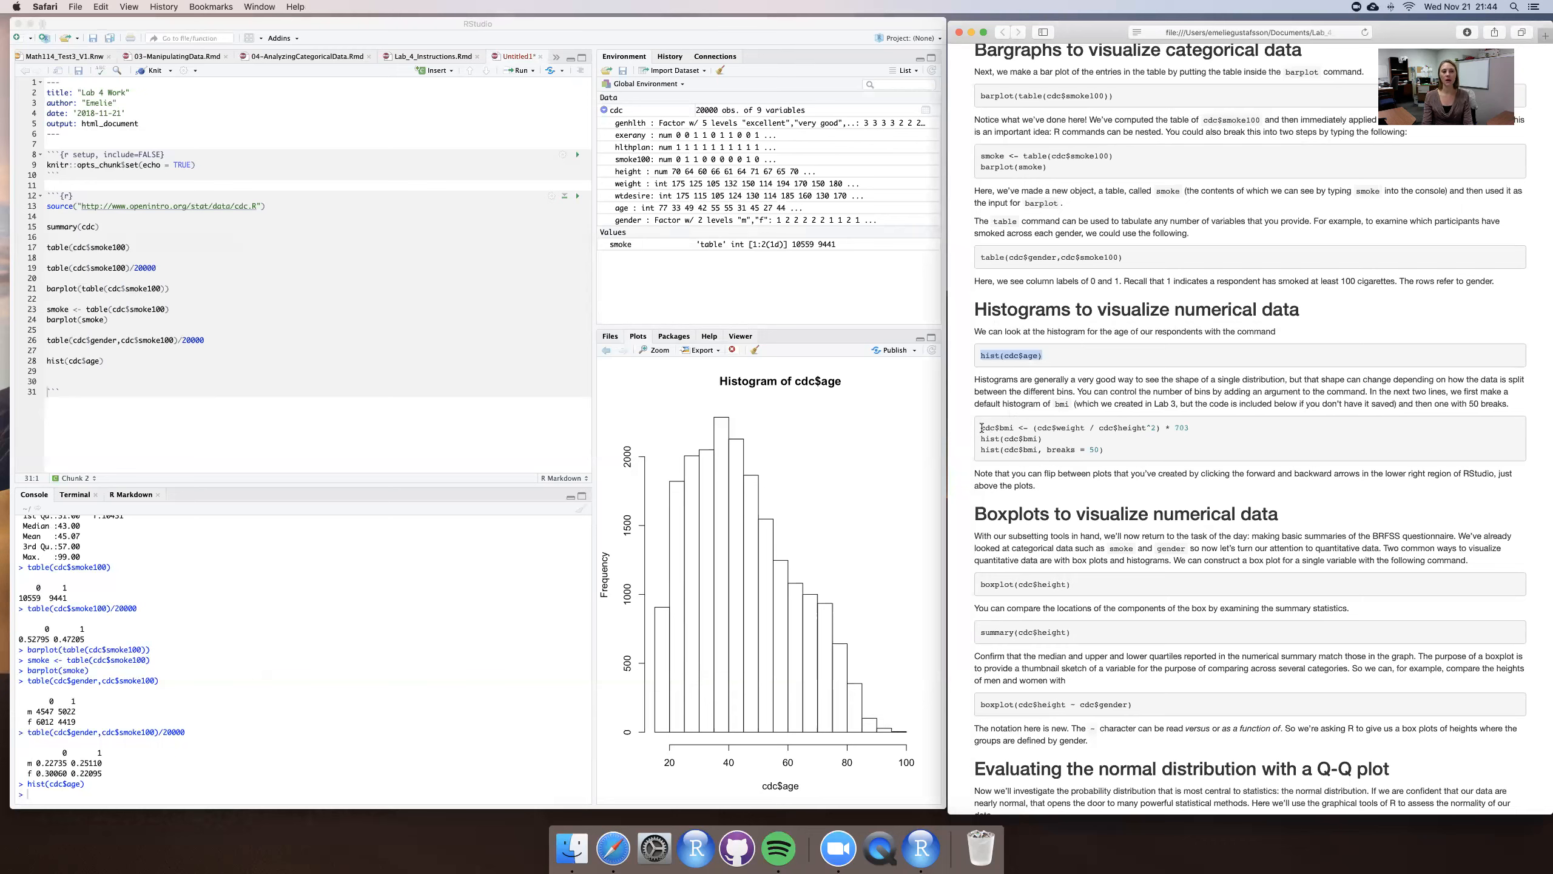
left_click_drag(981, 427, 1092, 433)
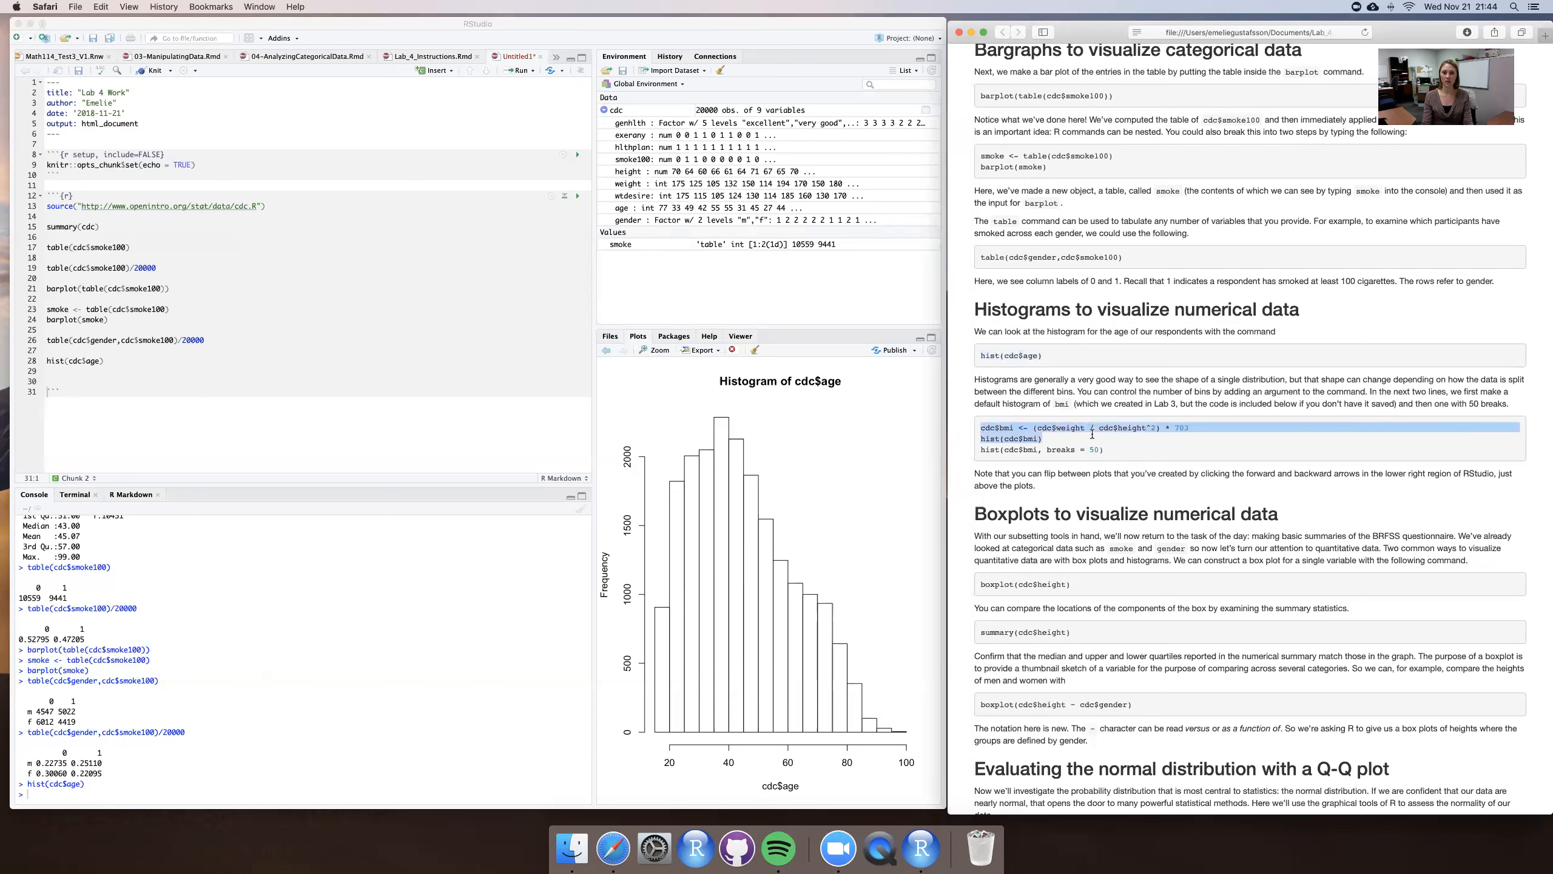
key("super+c")
left_click(63, 374)
key("Return")
key("super+v")
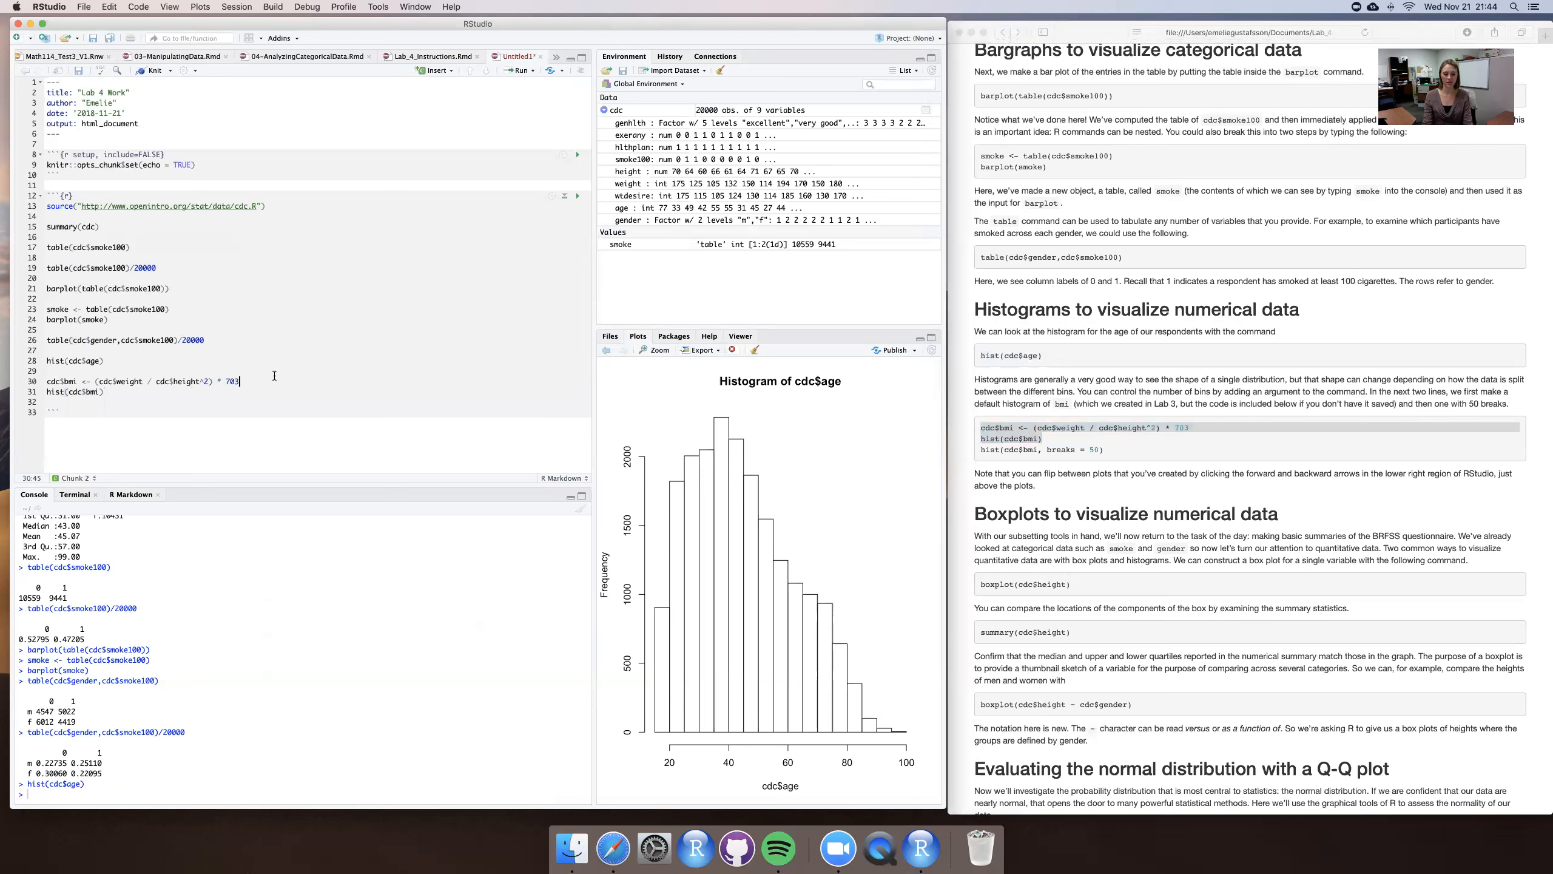
key("super+Return")
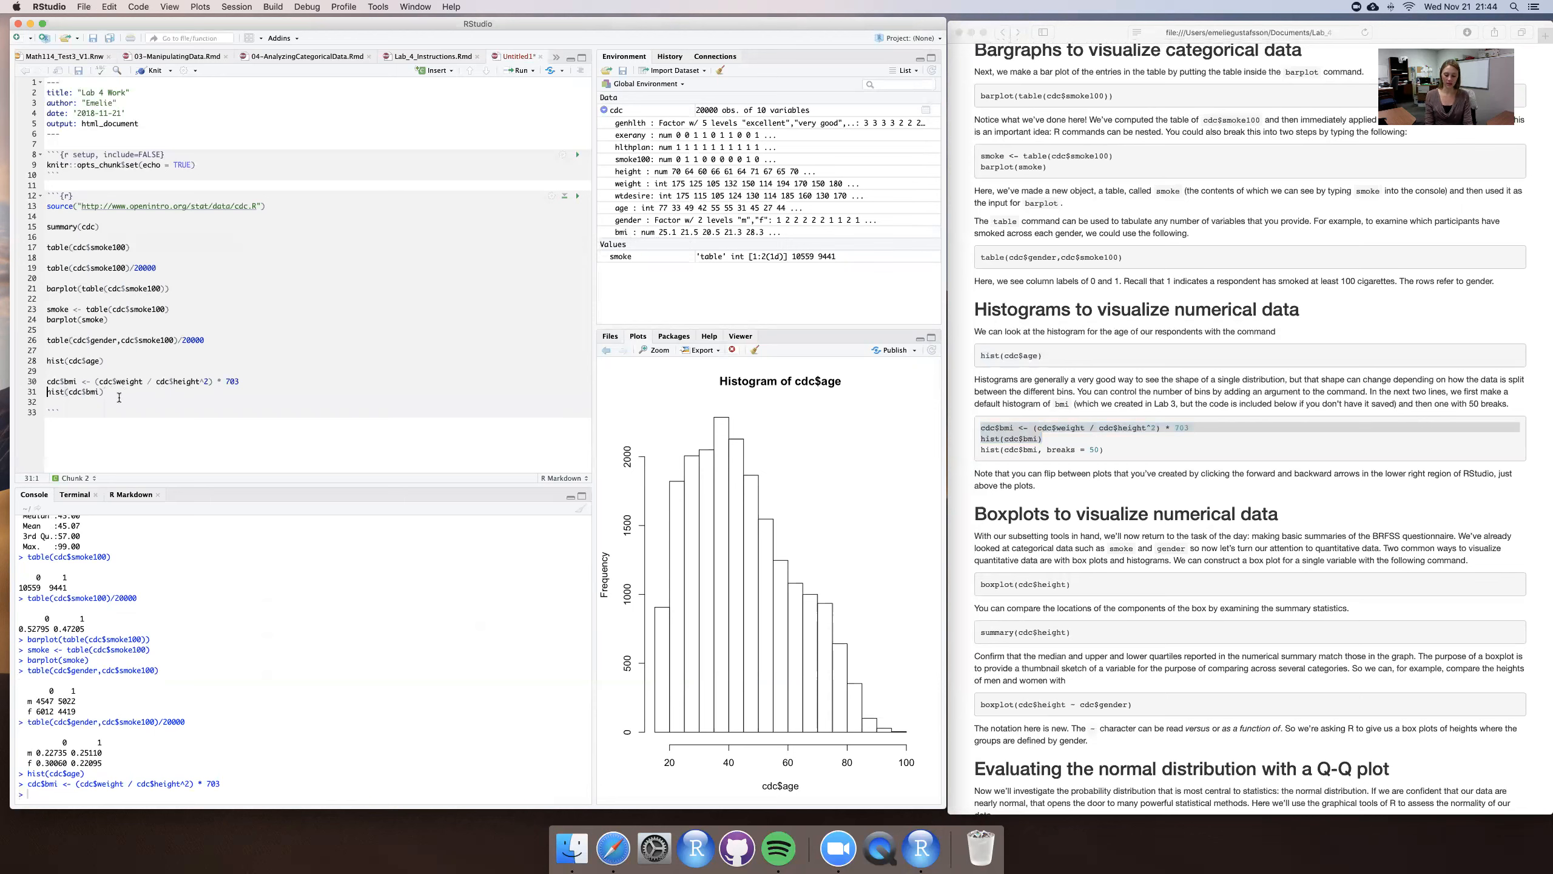
key("ctrl+Return")
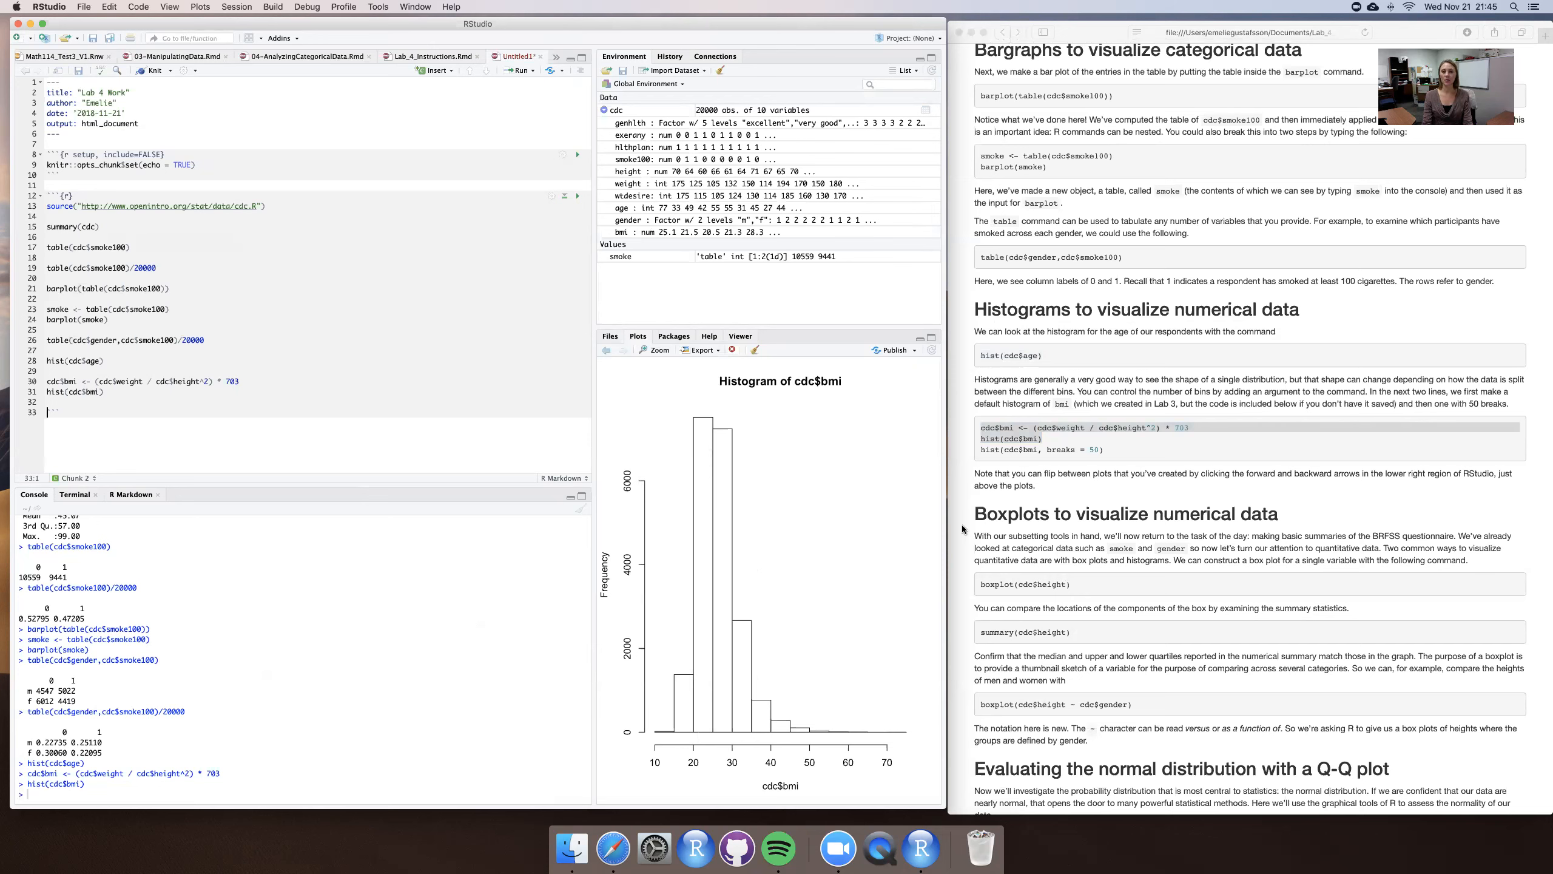
Copy hist(cdc$bmi, breaks = 50) from the lab instructions below the default BMI histogram line and run it
left_click(1023, 445)
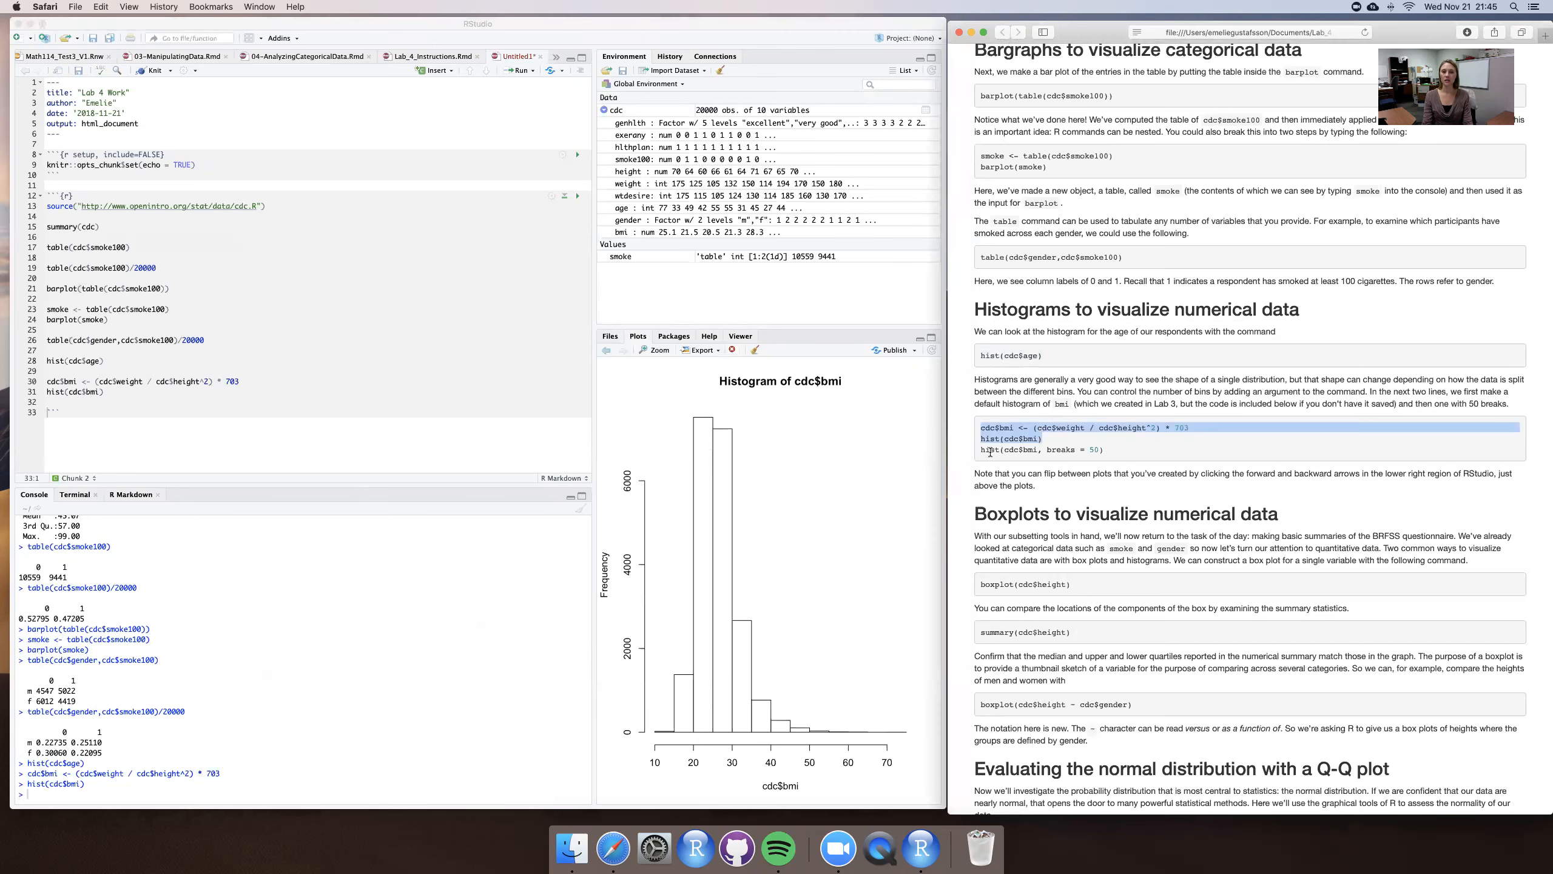
left_click_drag(981, 449, 1114, 451)
key("super+c")
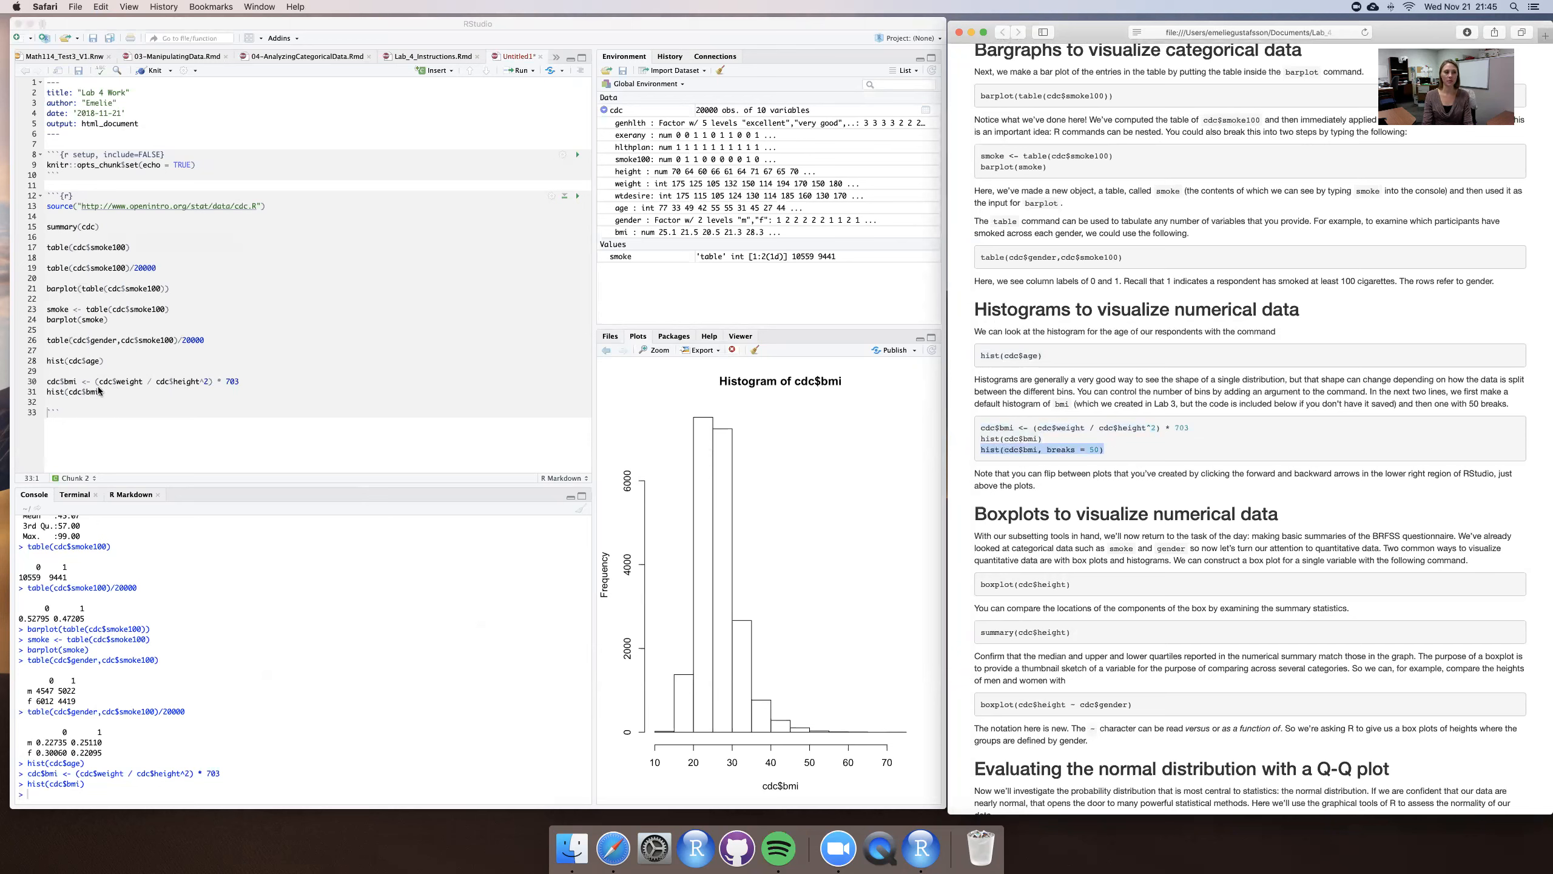
left_click(67, 397)
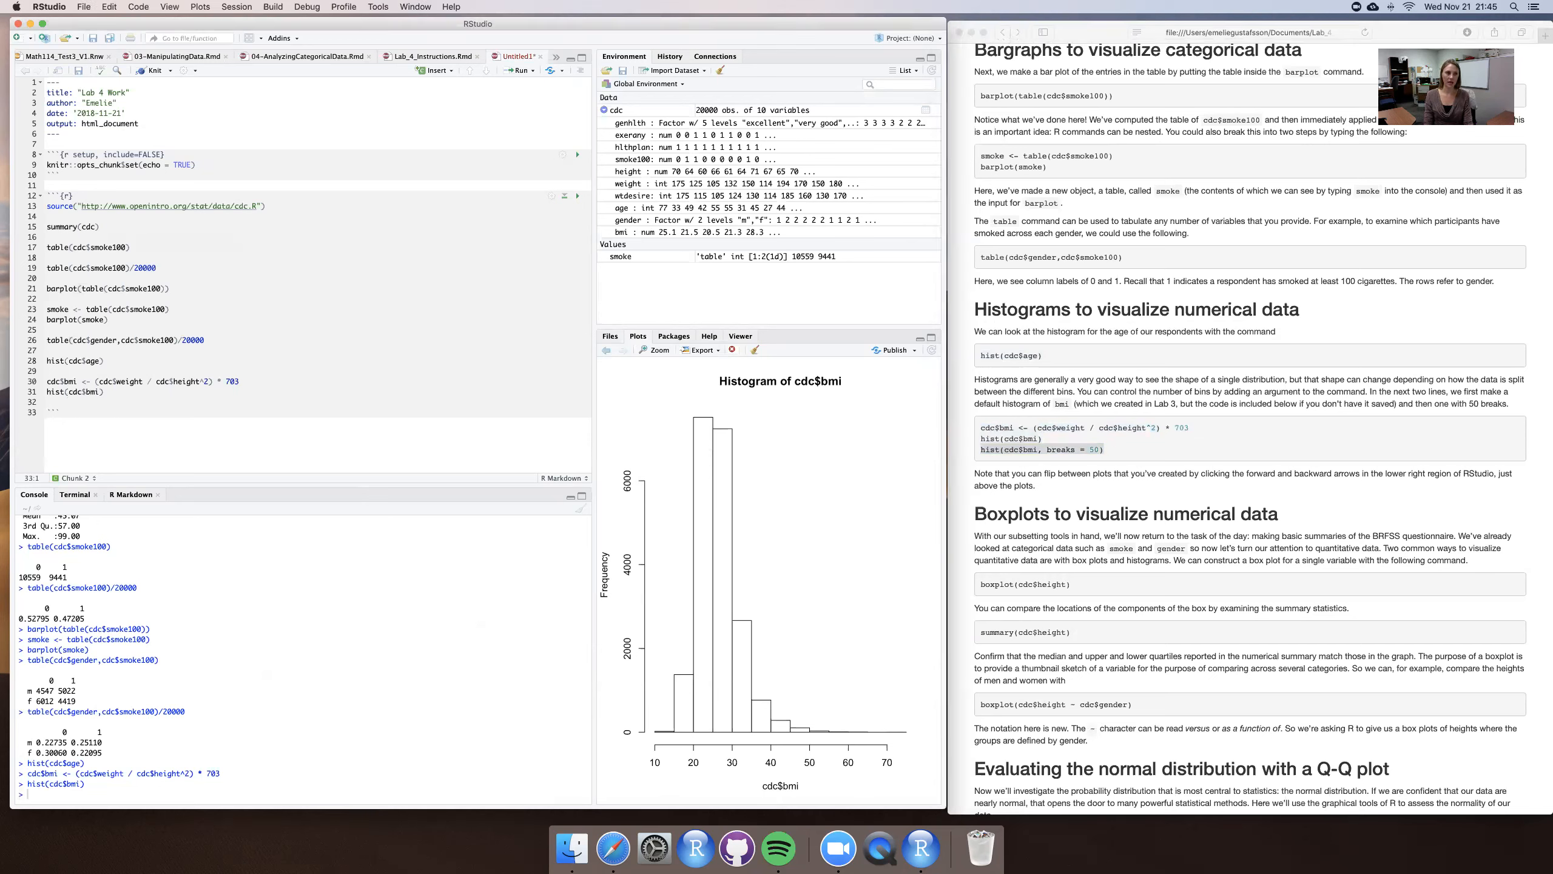
key("Return")
key("Return")
key("Return")
key("Up")
key("super+v")
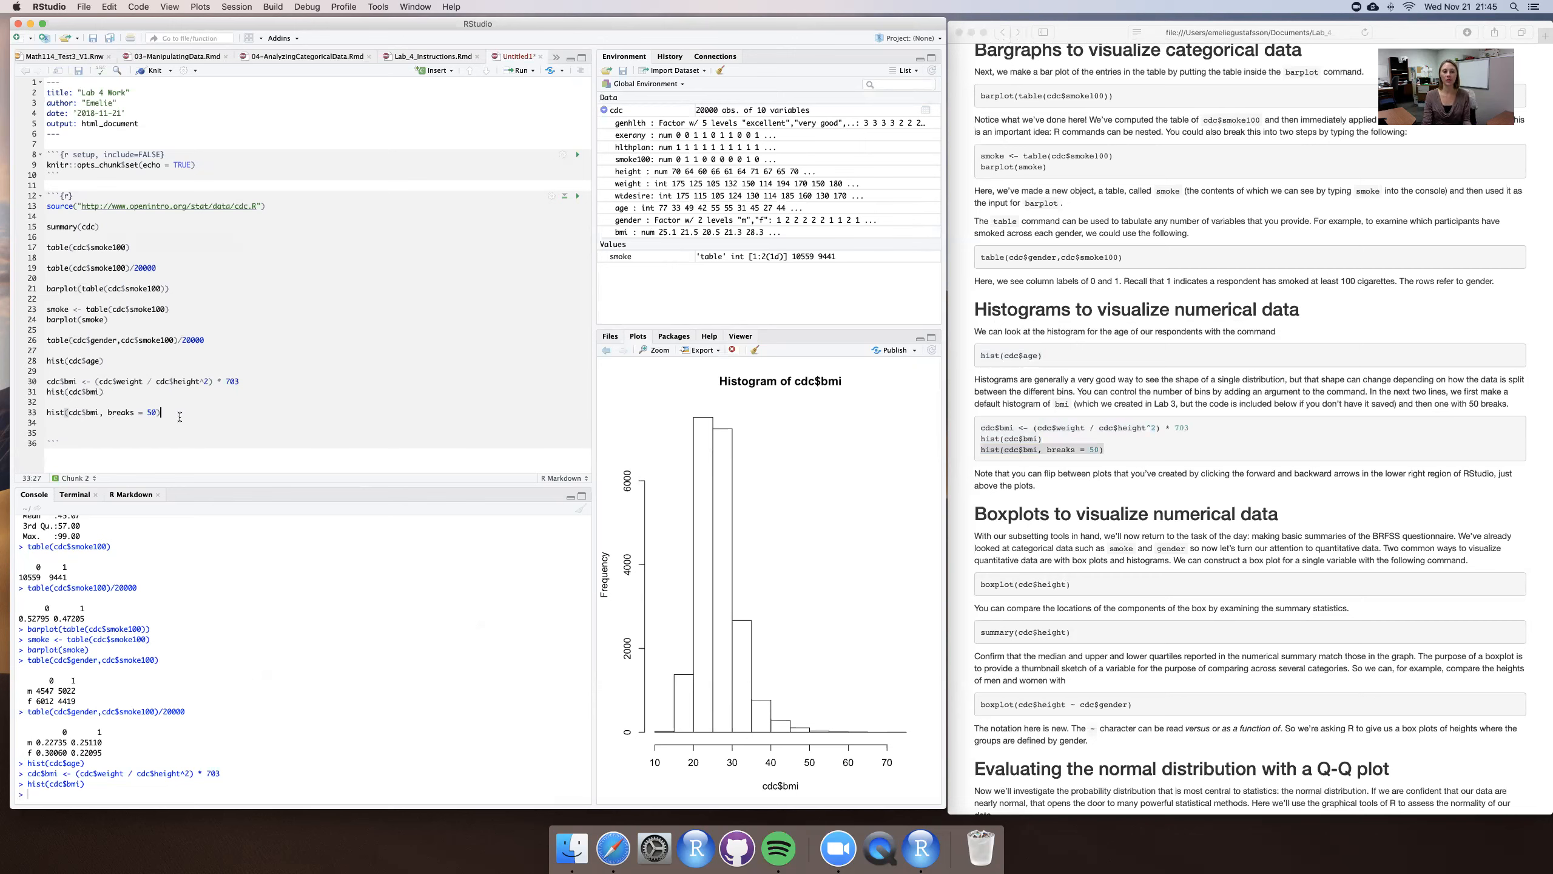
key("super+Return")
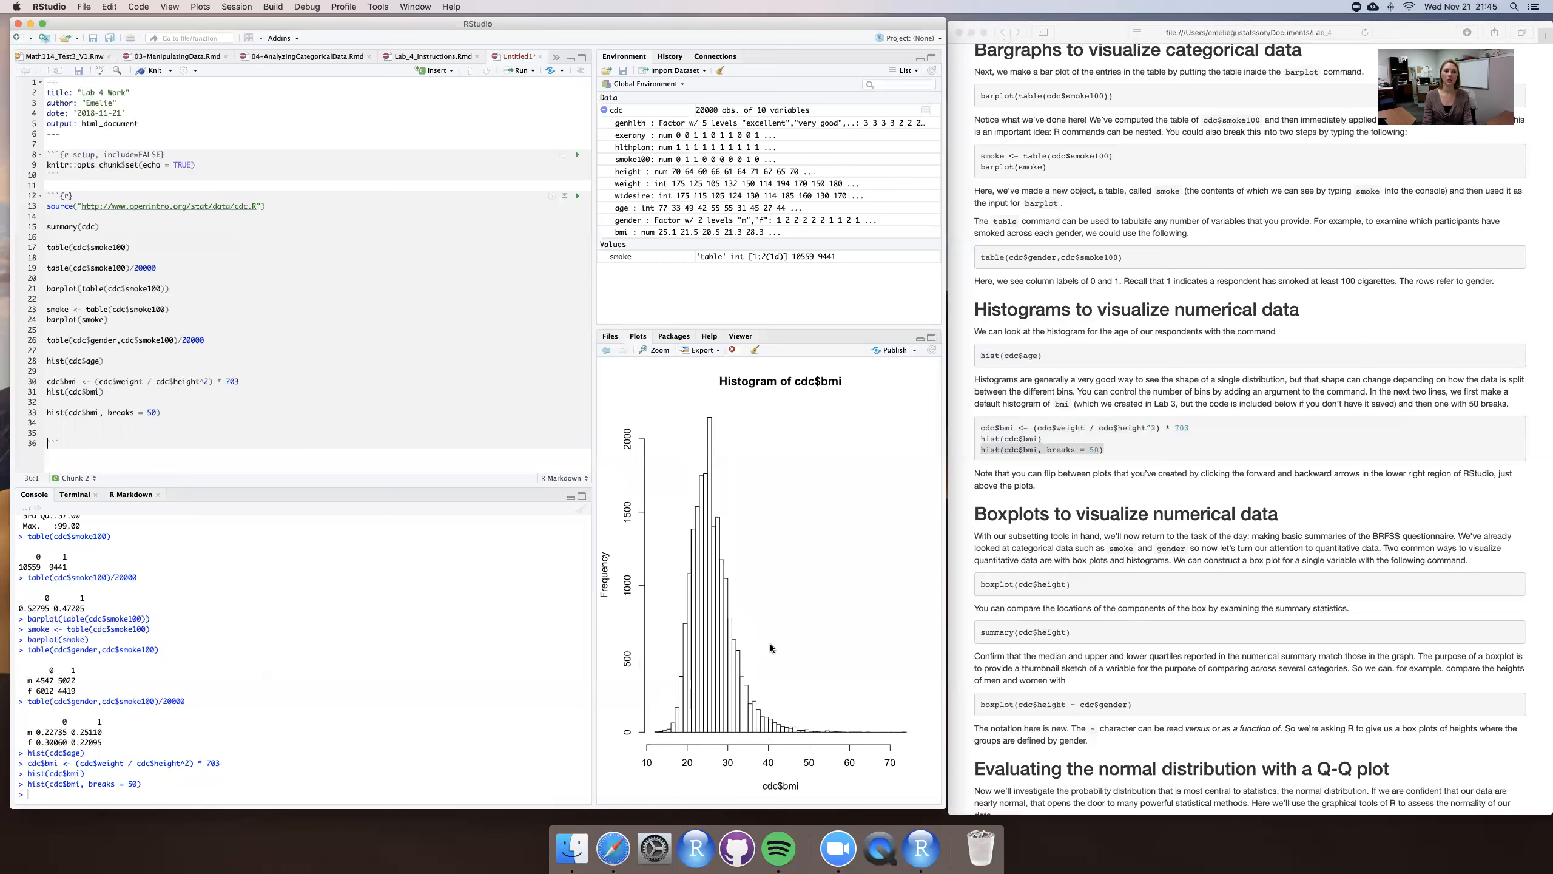
left_click(156, 412)
left_click_drag(45, 391, 116, 392)
left_click(159, 395)
Copy boxplot(cdc$height) from the lab instructions into the chunk below the 50-break histogram line and run it
scroll(1167, 471, "down", 5)
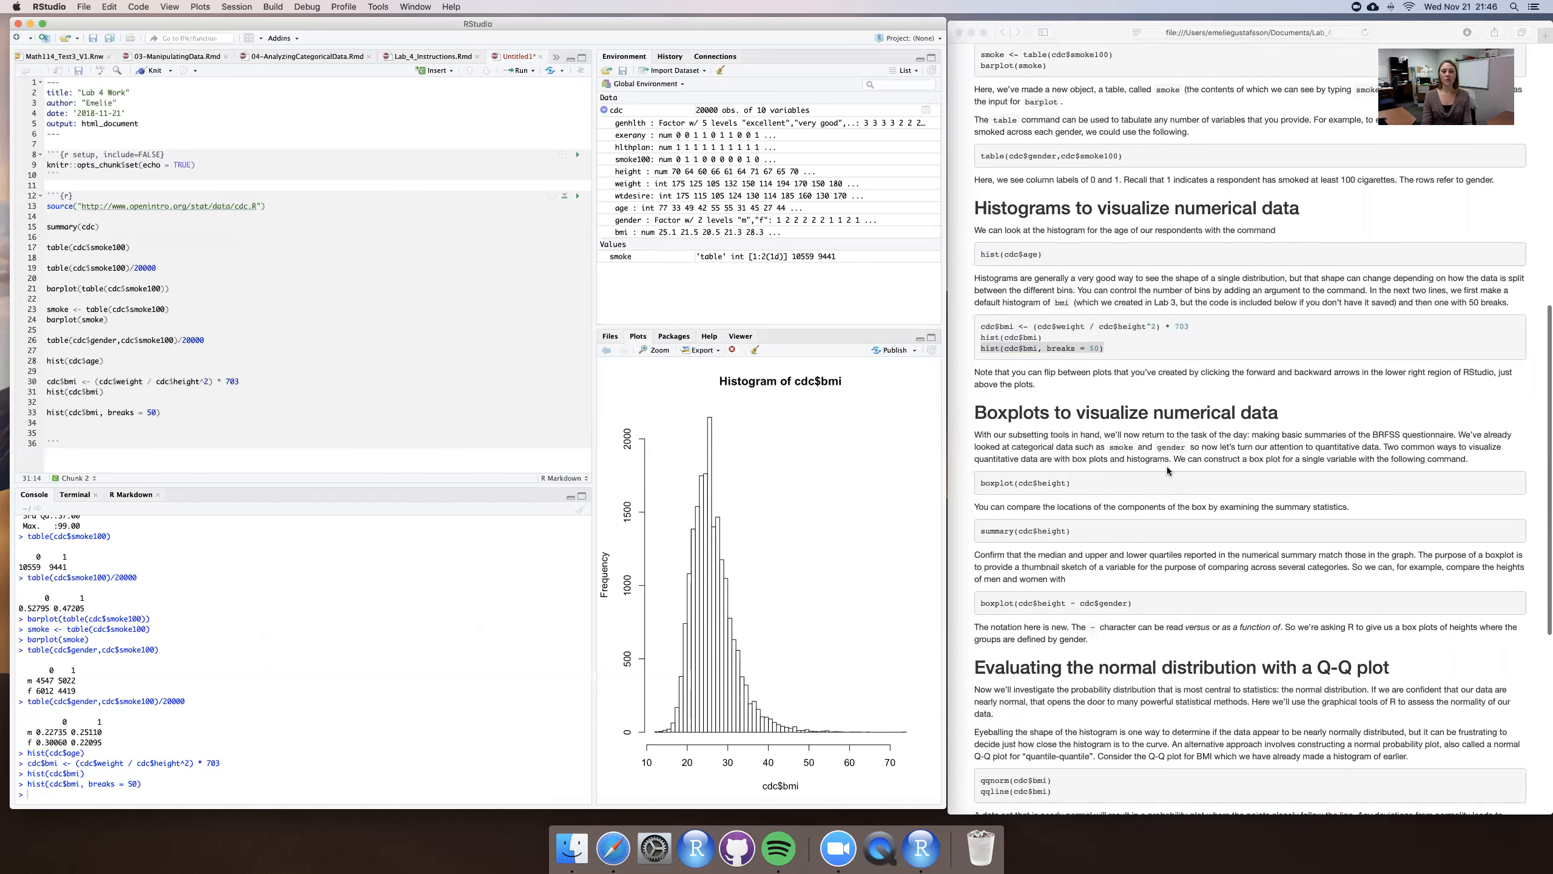
scroll(1167, 466, "down", 2)
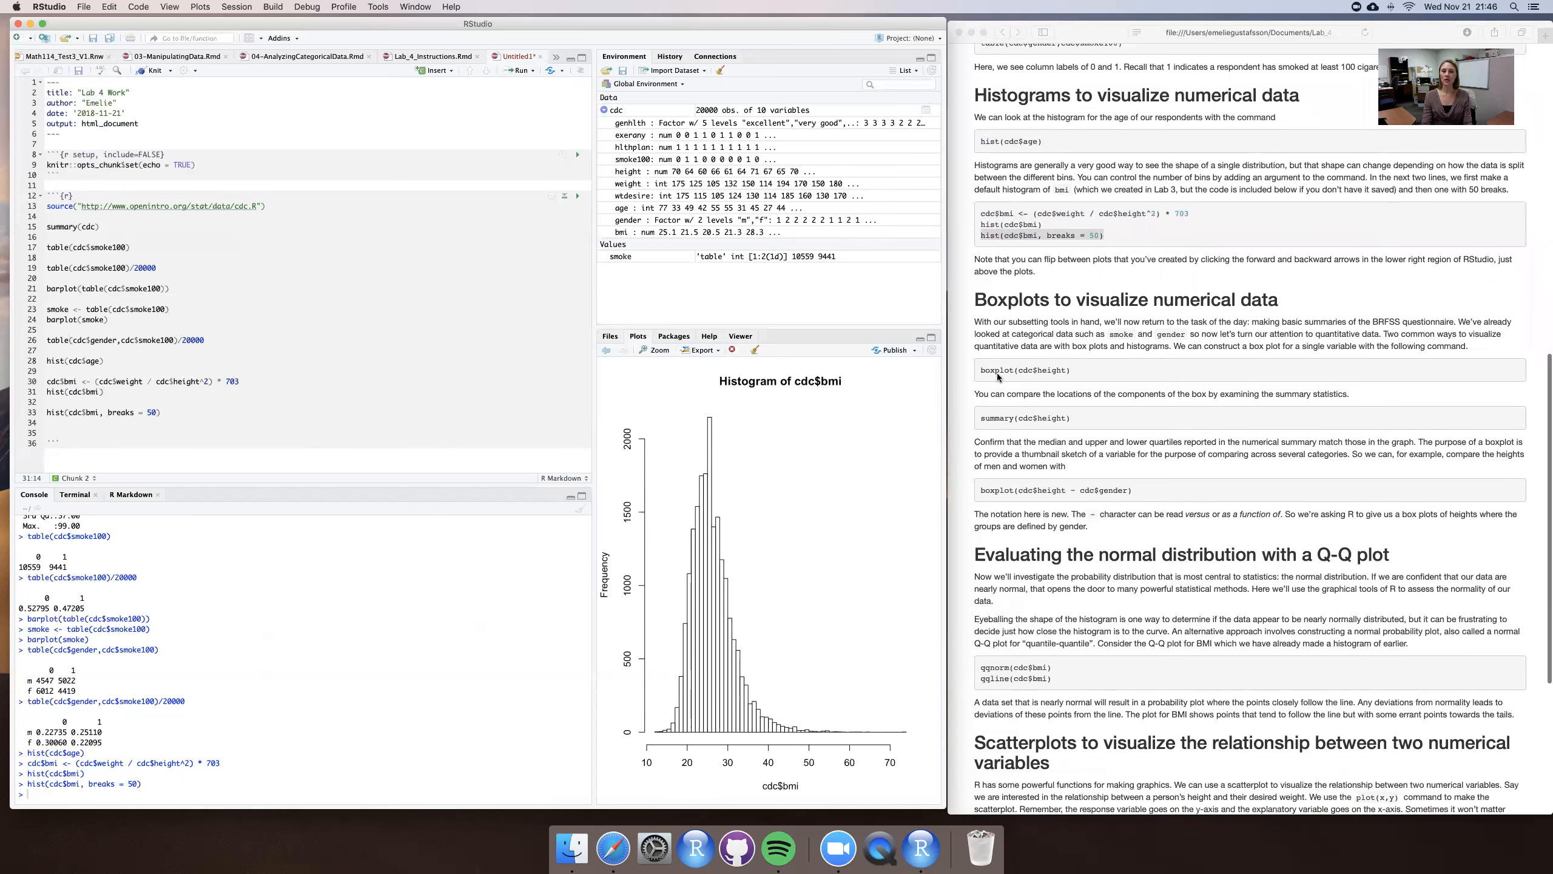
left_click(980, 369)
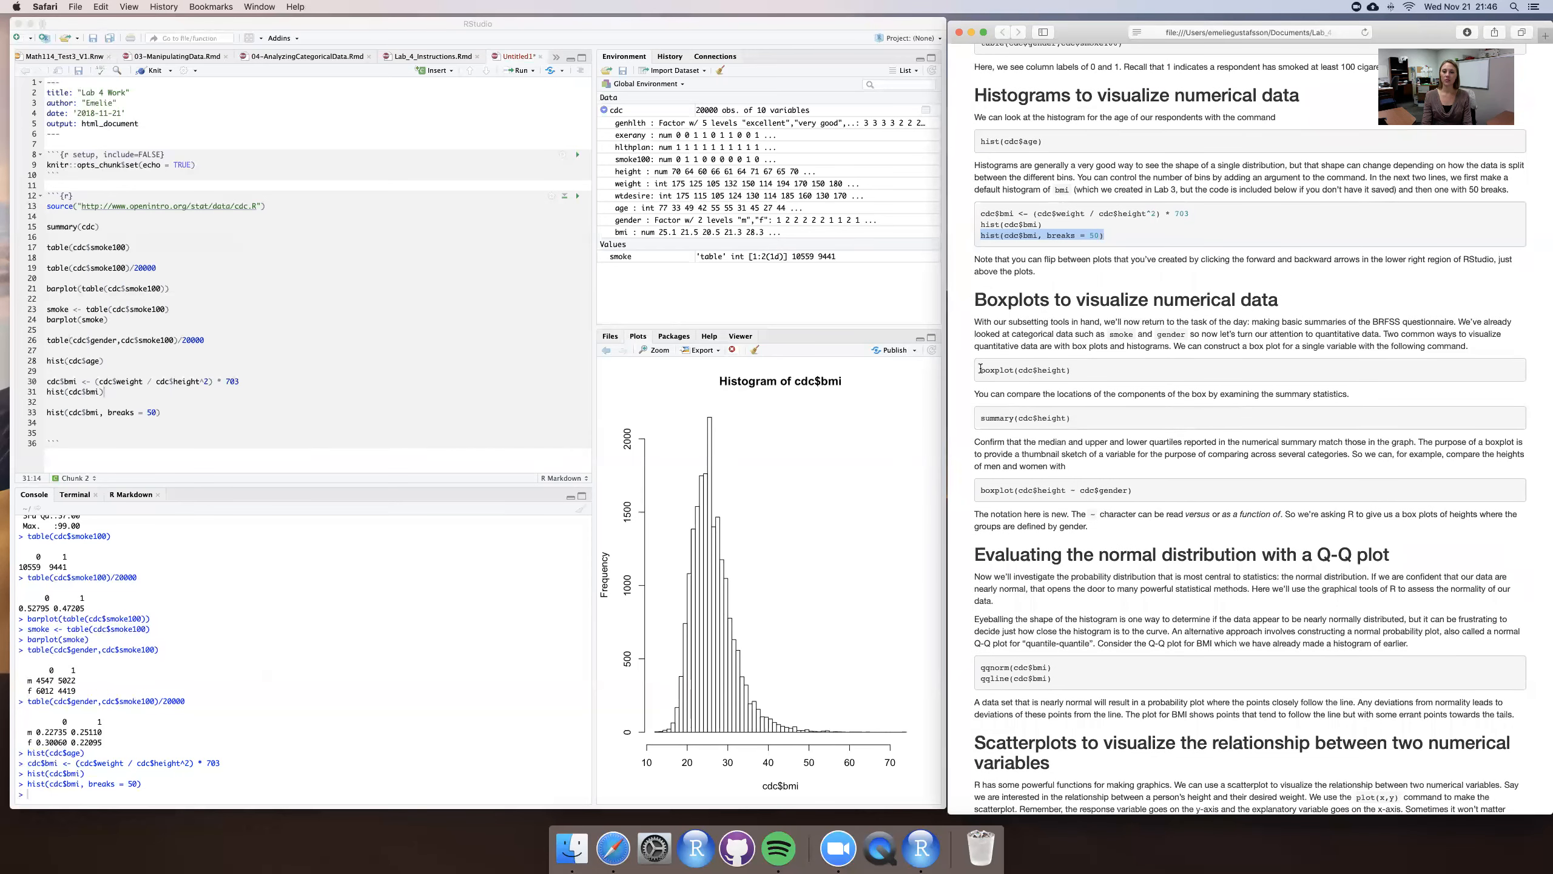
left_click_drag(980, 369, 1098, 368)
key("super+c")
left_click(122, 433)
key("super+v")
key("super+Return")
key("Return")
key("Return")
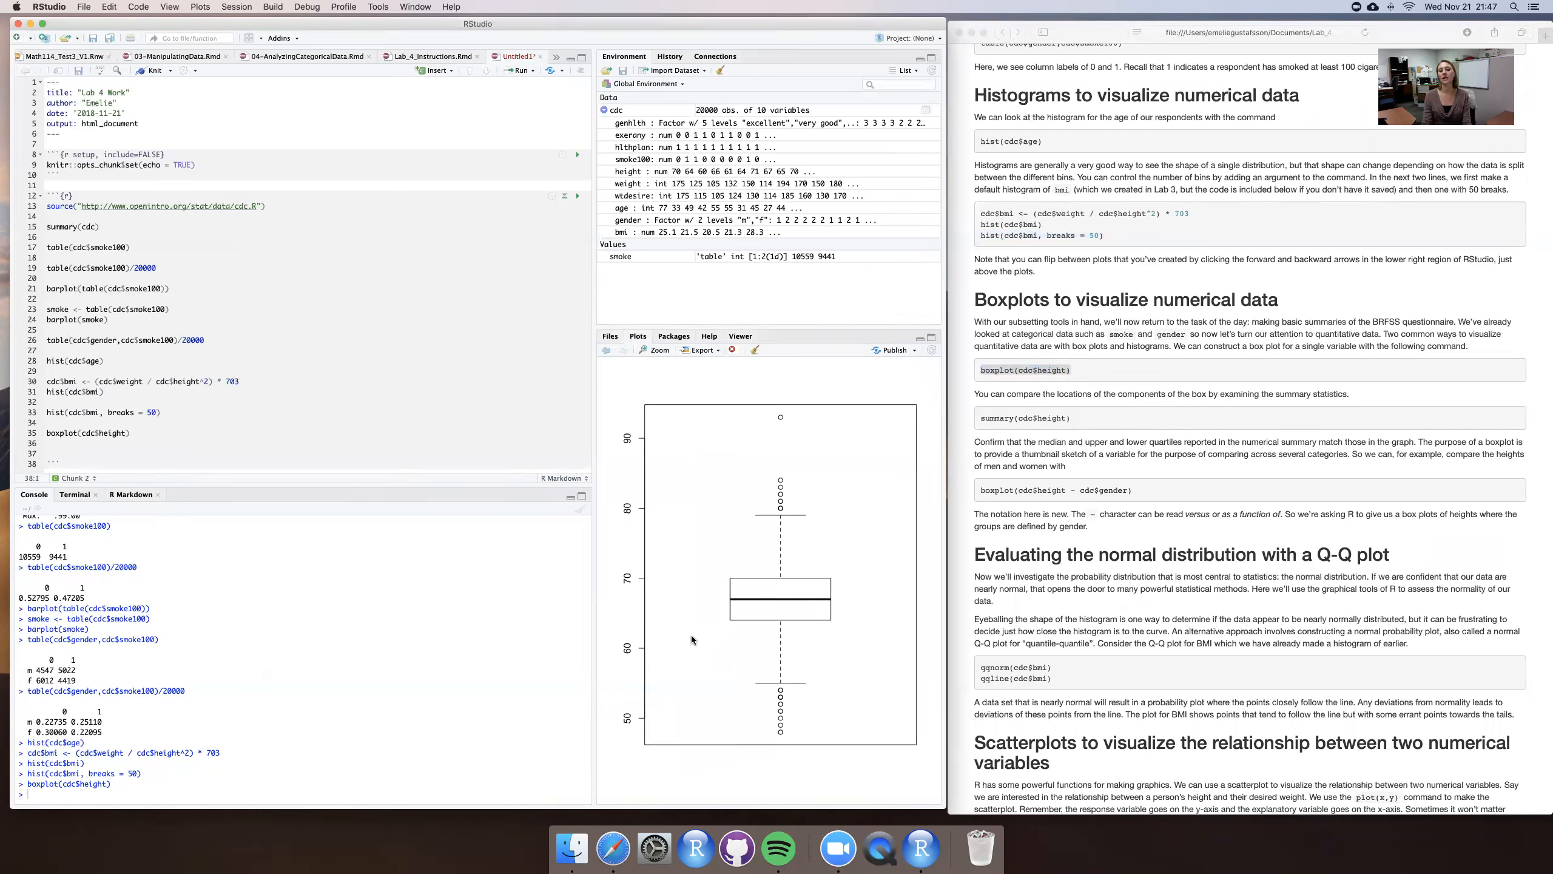
Copy summary(cdc$height) from the lab instructions onto a new line directly below the height boxplot command and run it
left_click(1034, 441)
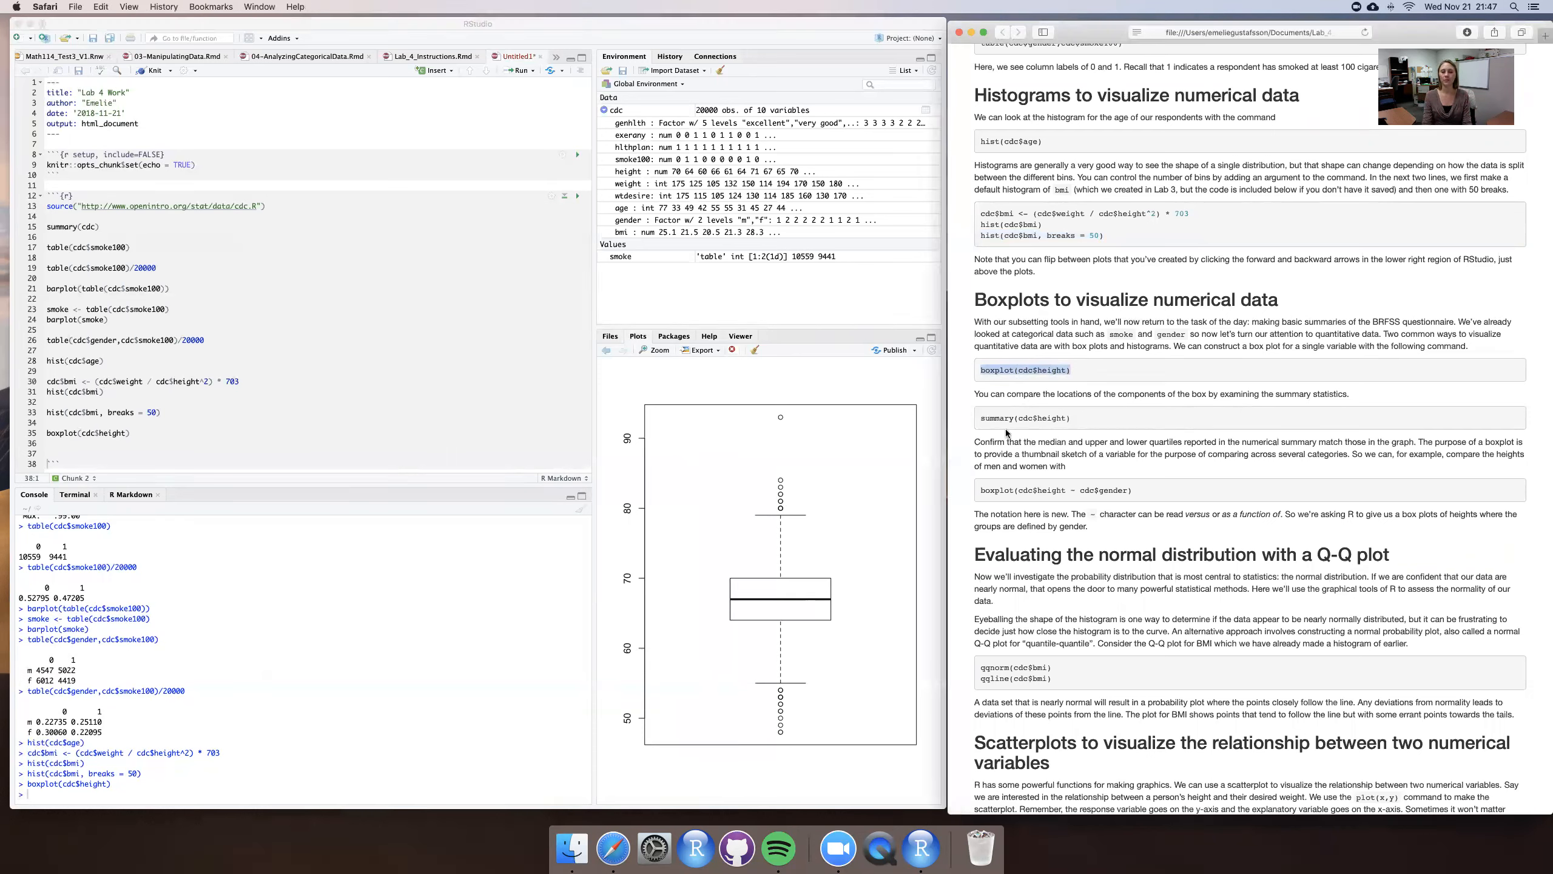
left_click_drag(981, 417, 1074, 419)
key("super+c")
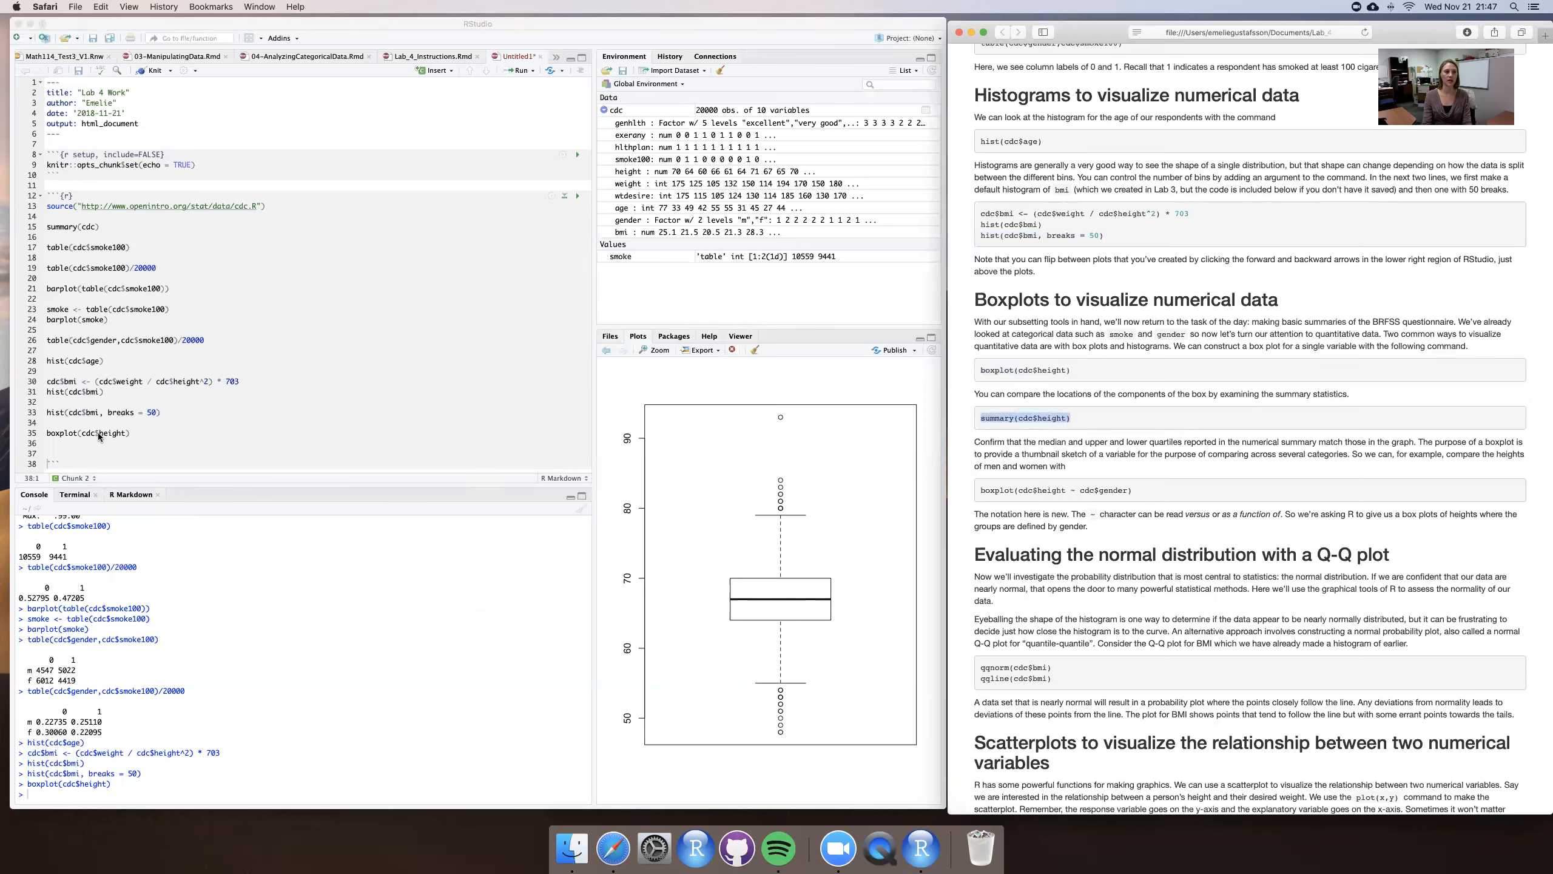
left_click(165, 435)
left_click(148, 435)
key("Return")
key("super+v")
key("super+Return")
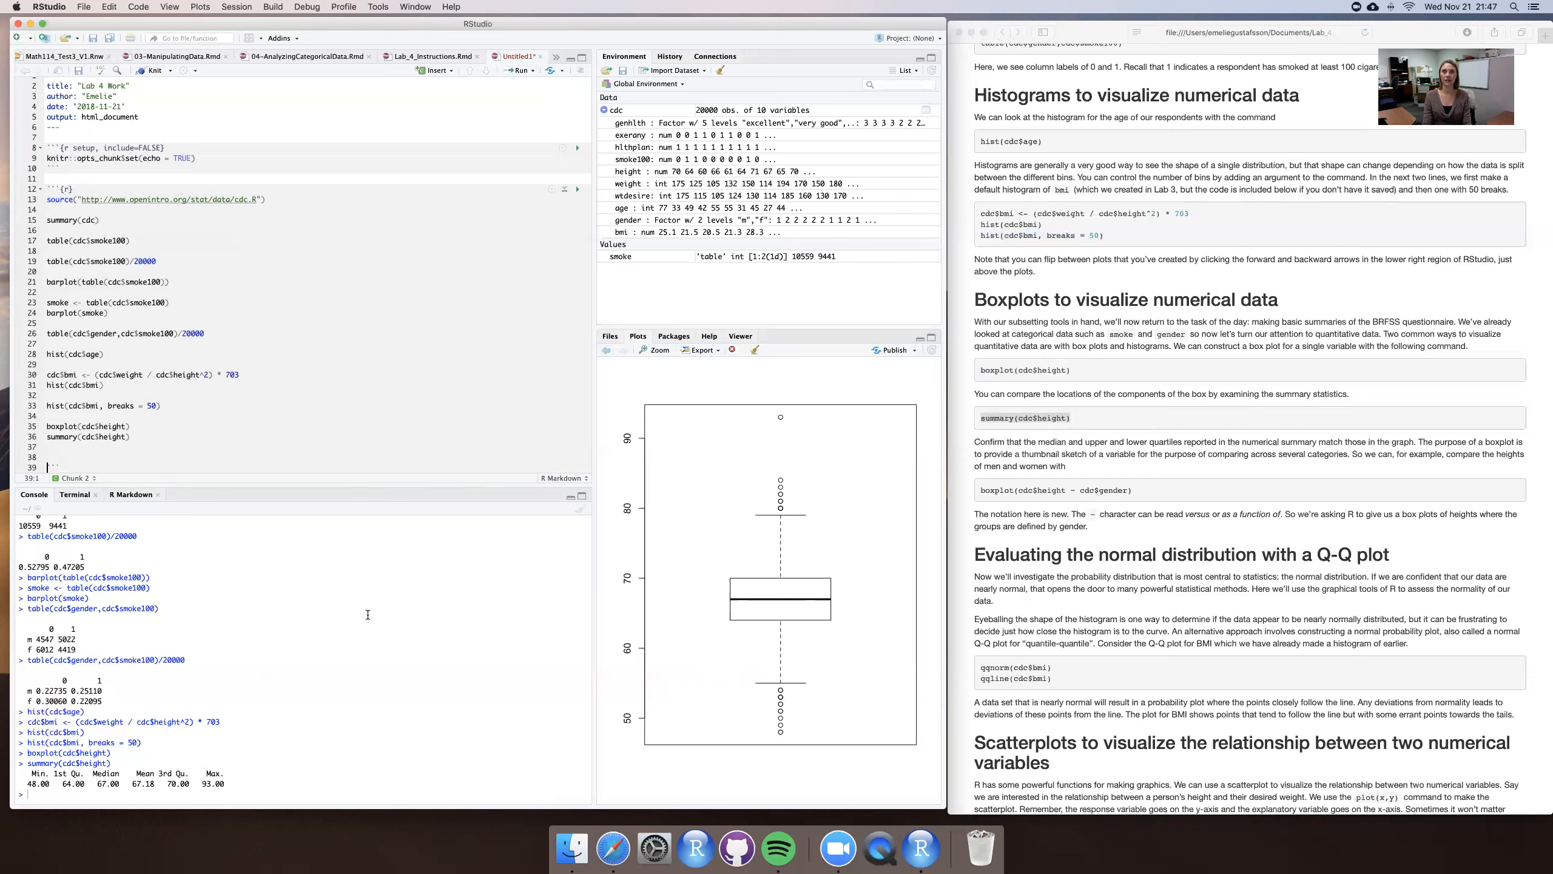
Copy boxplot(cdc$height ~ cdc$gender) from the lab instructions into the chunk below the height summary line and run it
left_click(1053, 484)
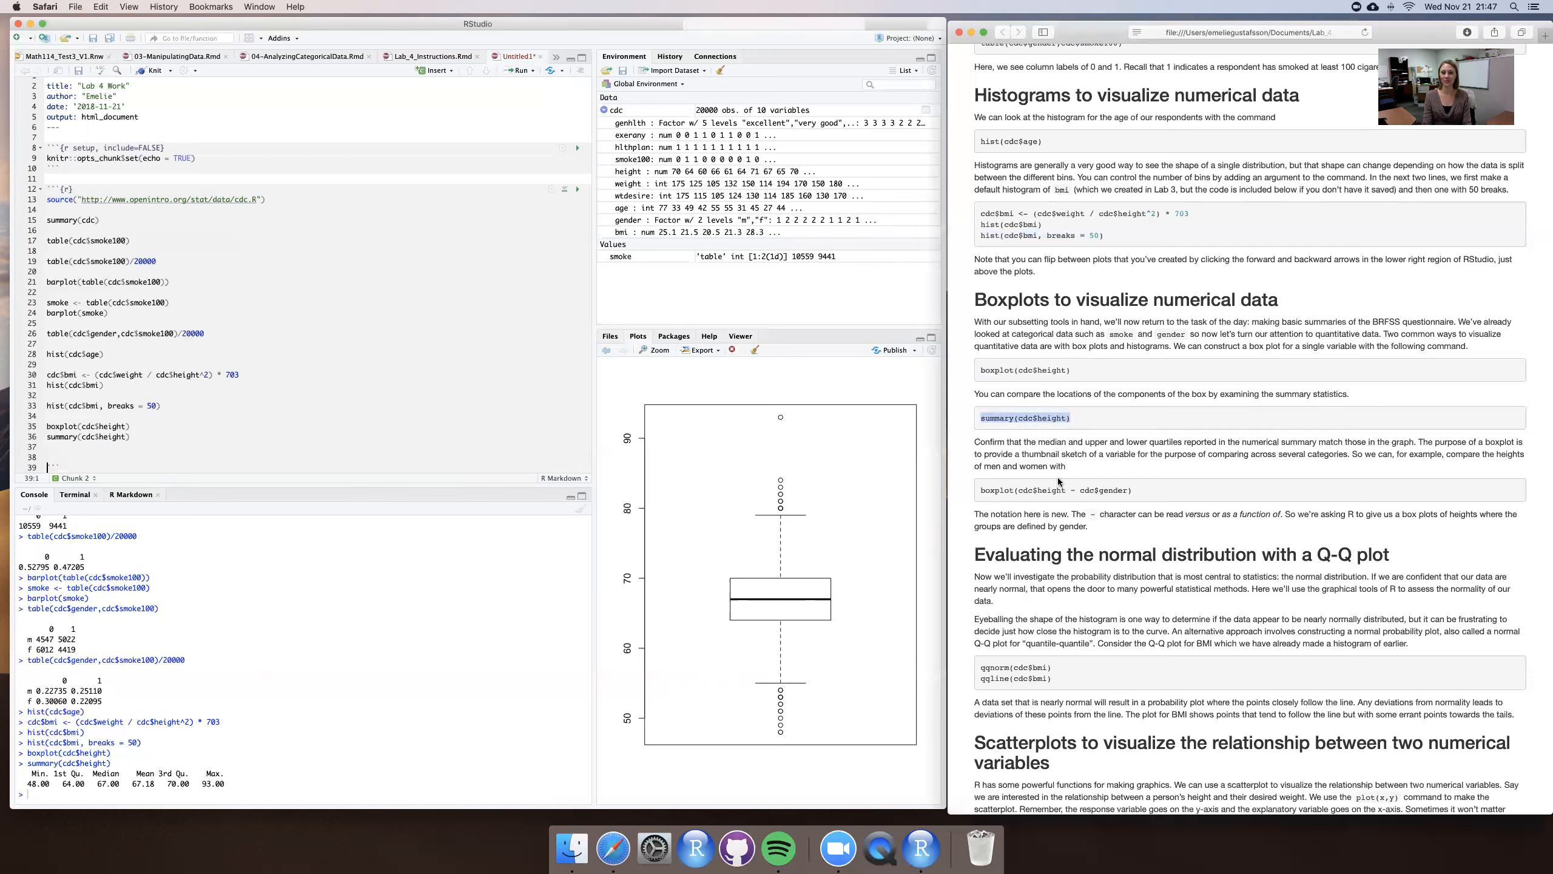
scroll(1007, 452, "down", 2)
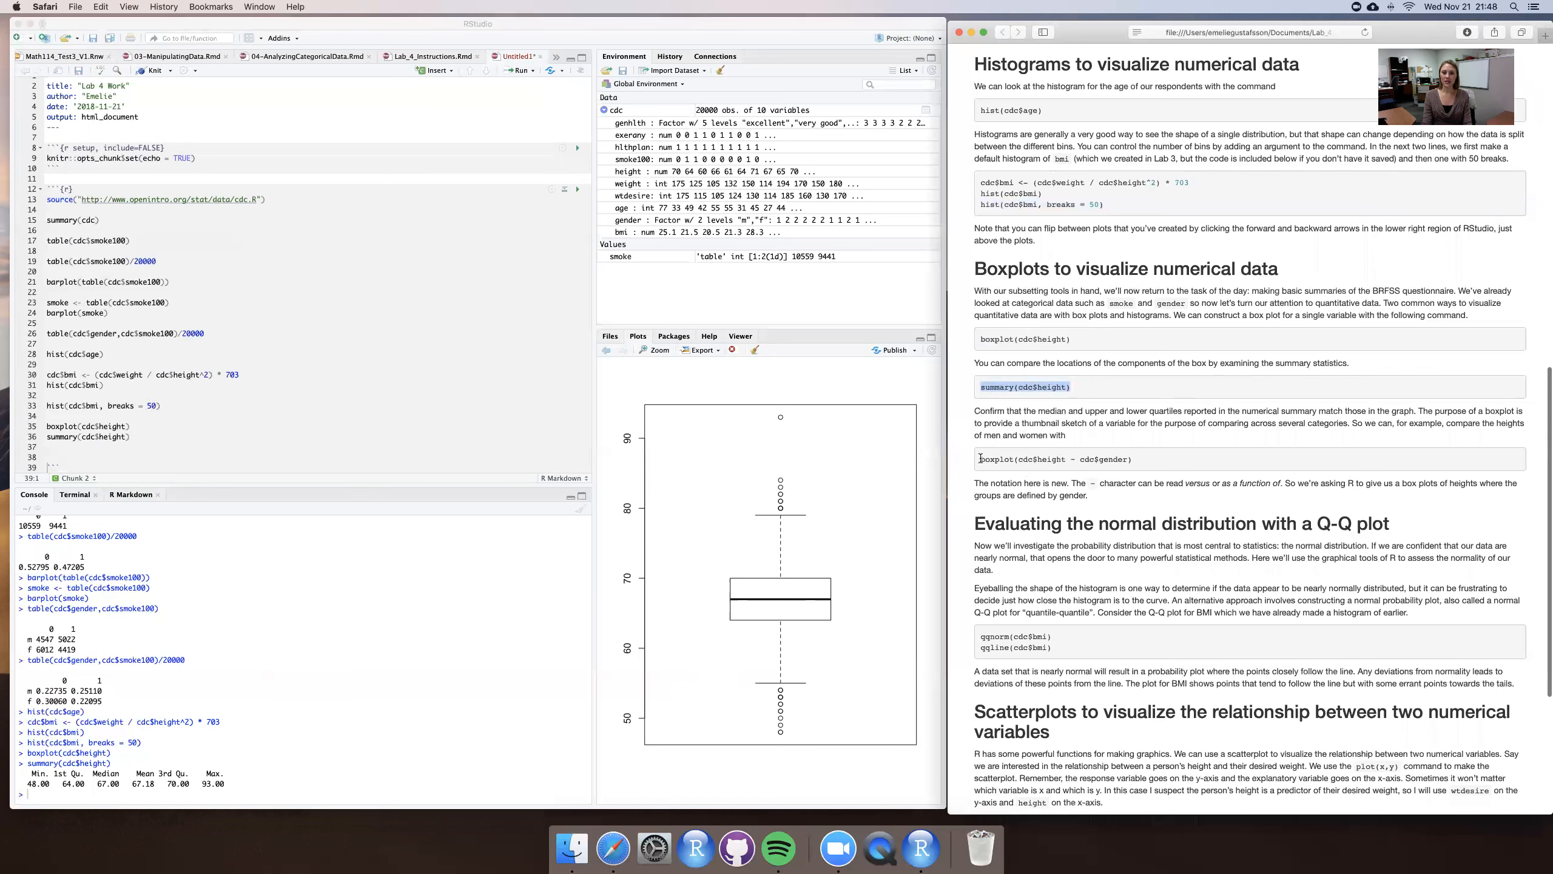
triple_click(981, 458)
key("super+c")
left_click(135, 446)
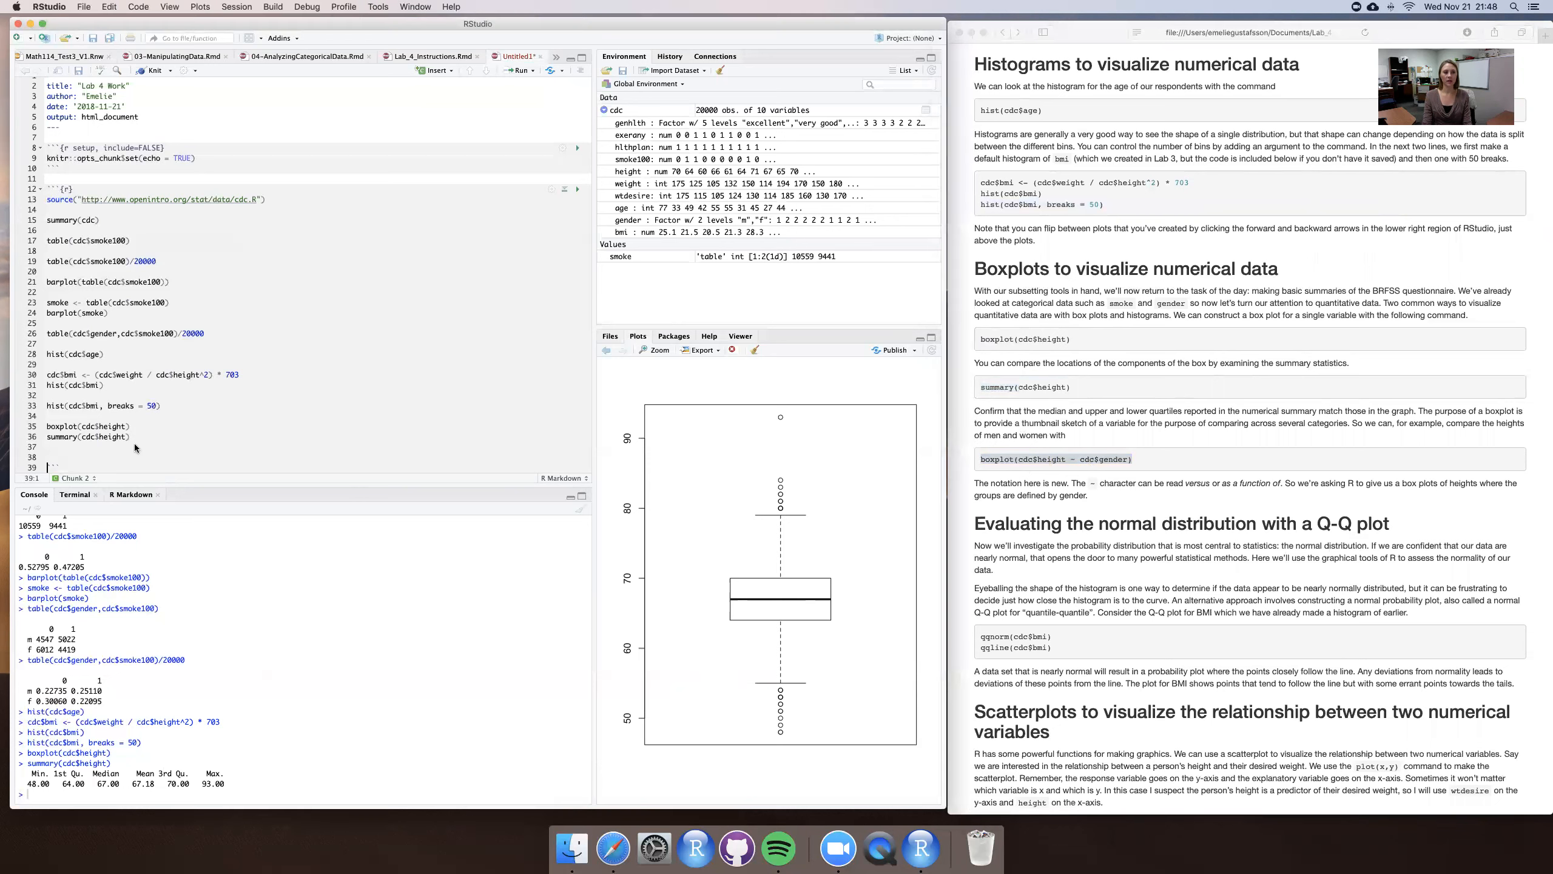
key("Return")
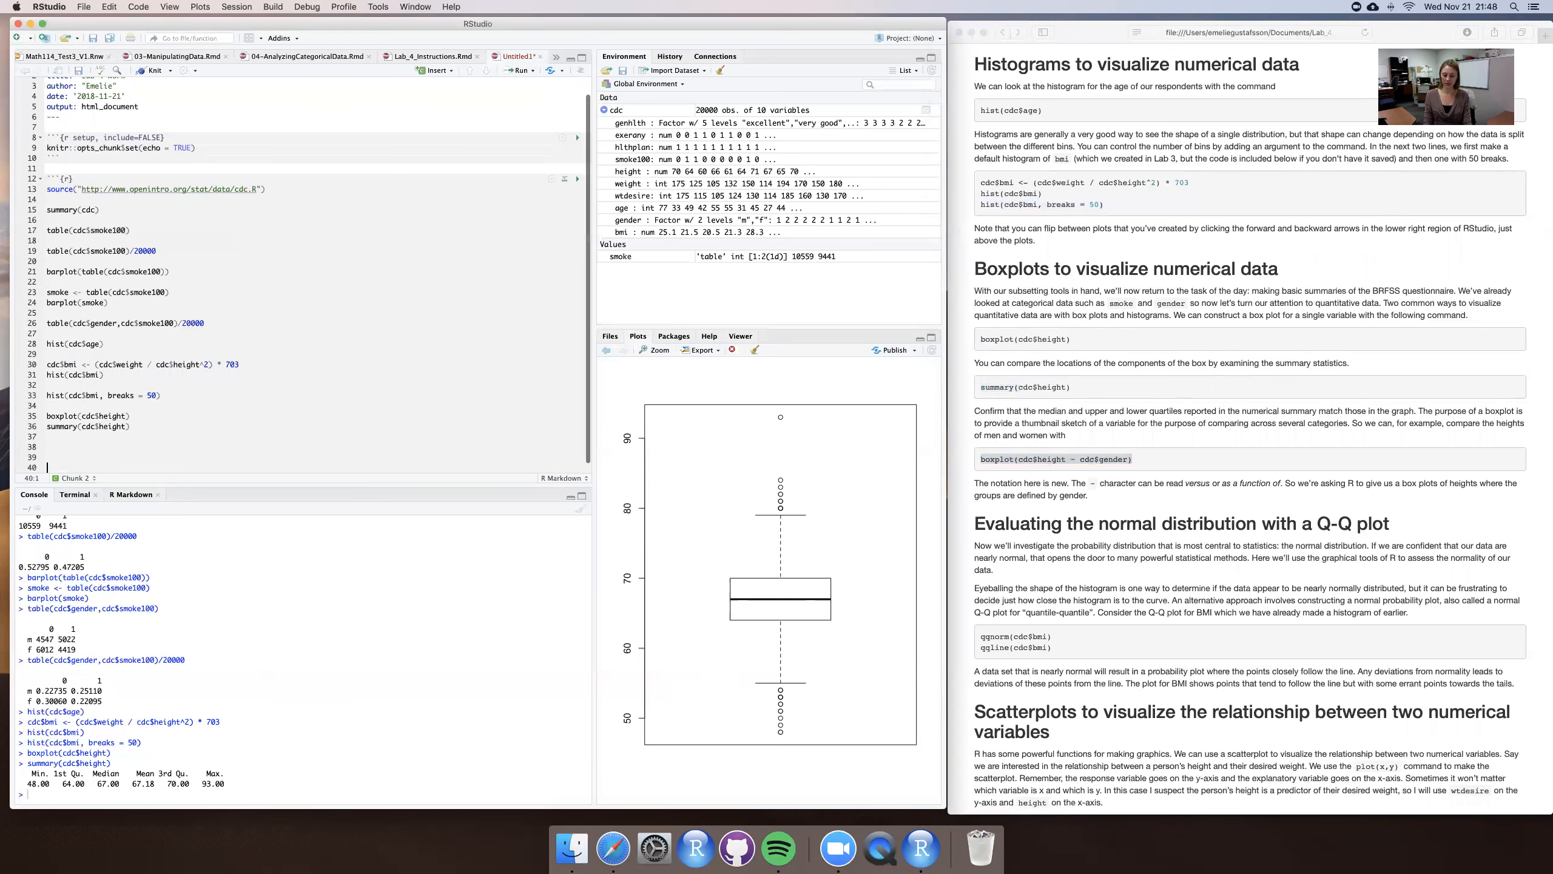
key("Up")
key("Up")
key("super+v")
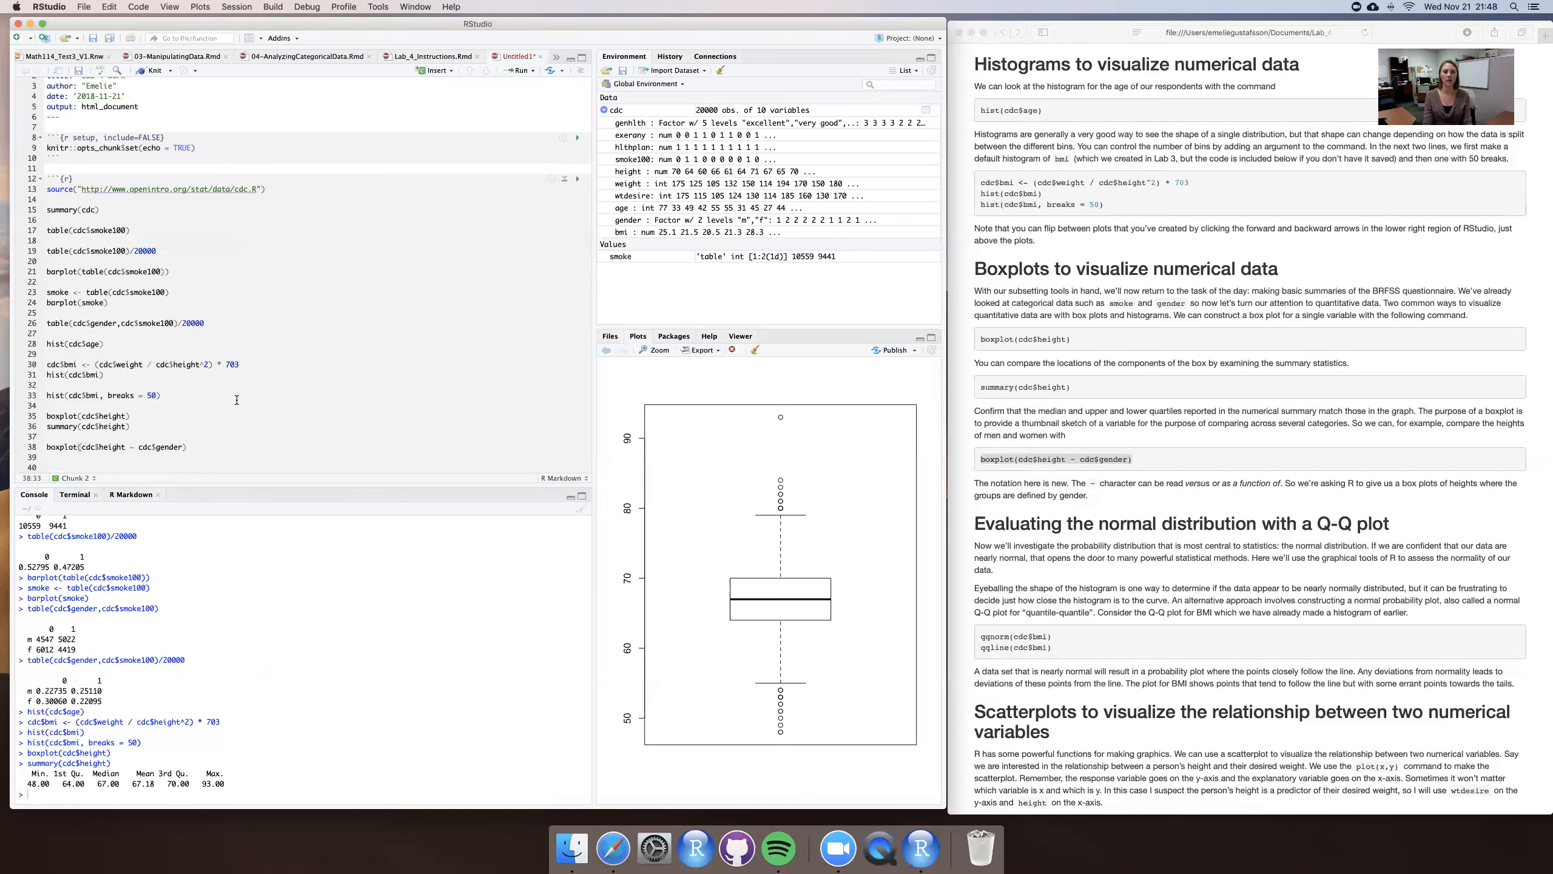
scroll(236, 399, "down", 1)
key("super+Return")
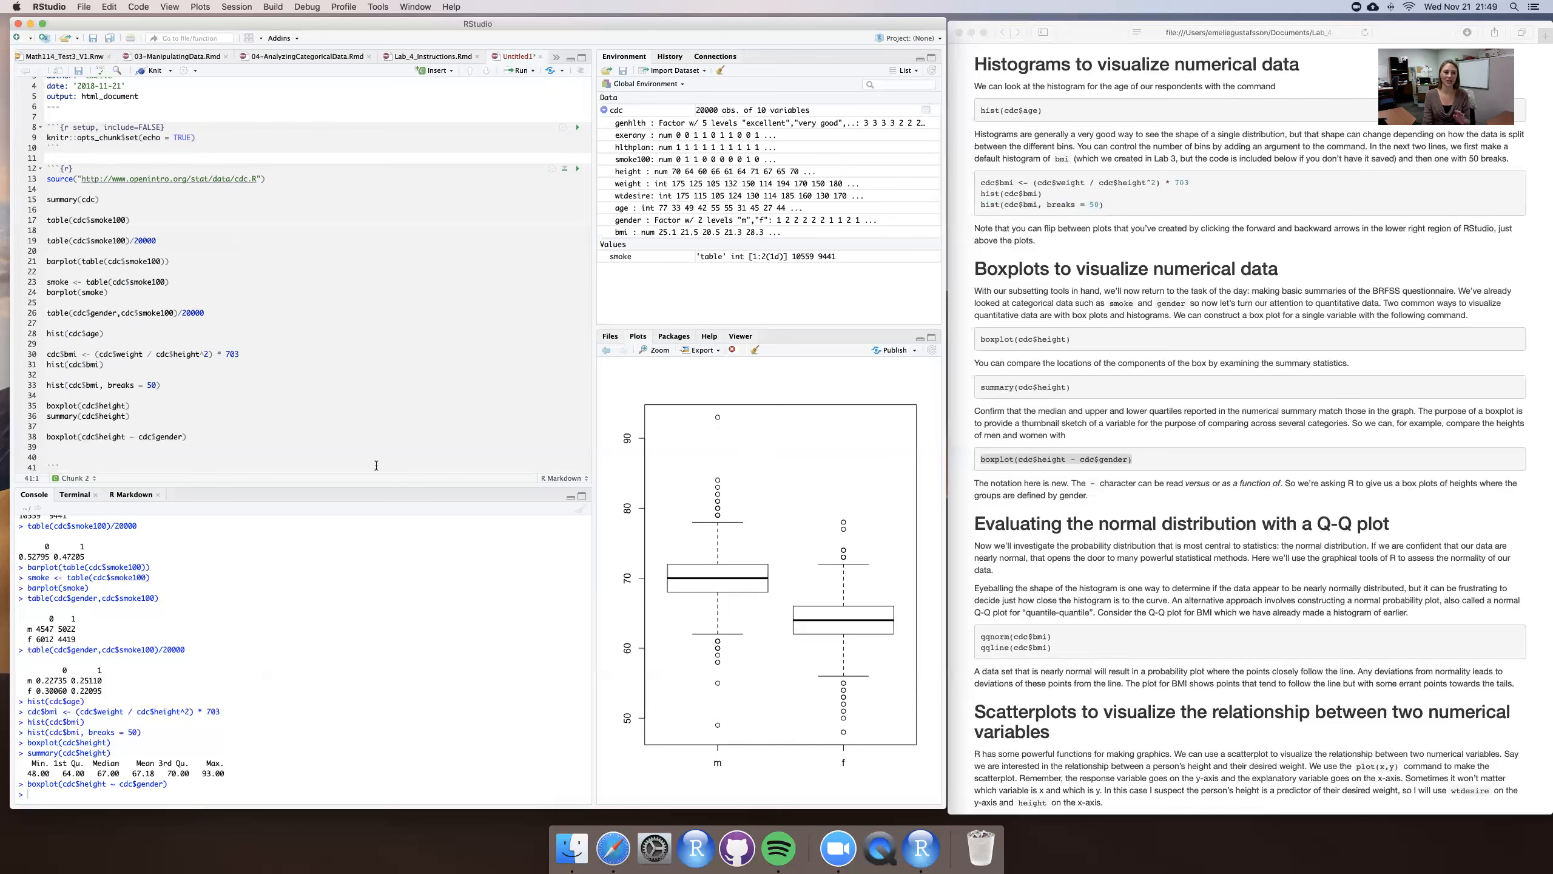
Copy qqnorm(cdc$bmi) and qqline(cdc$bmi) from the lab instructions below the height-by-gender boxplot line and run both lines together
left_click(303, 438)
left_click(1165, 491)
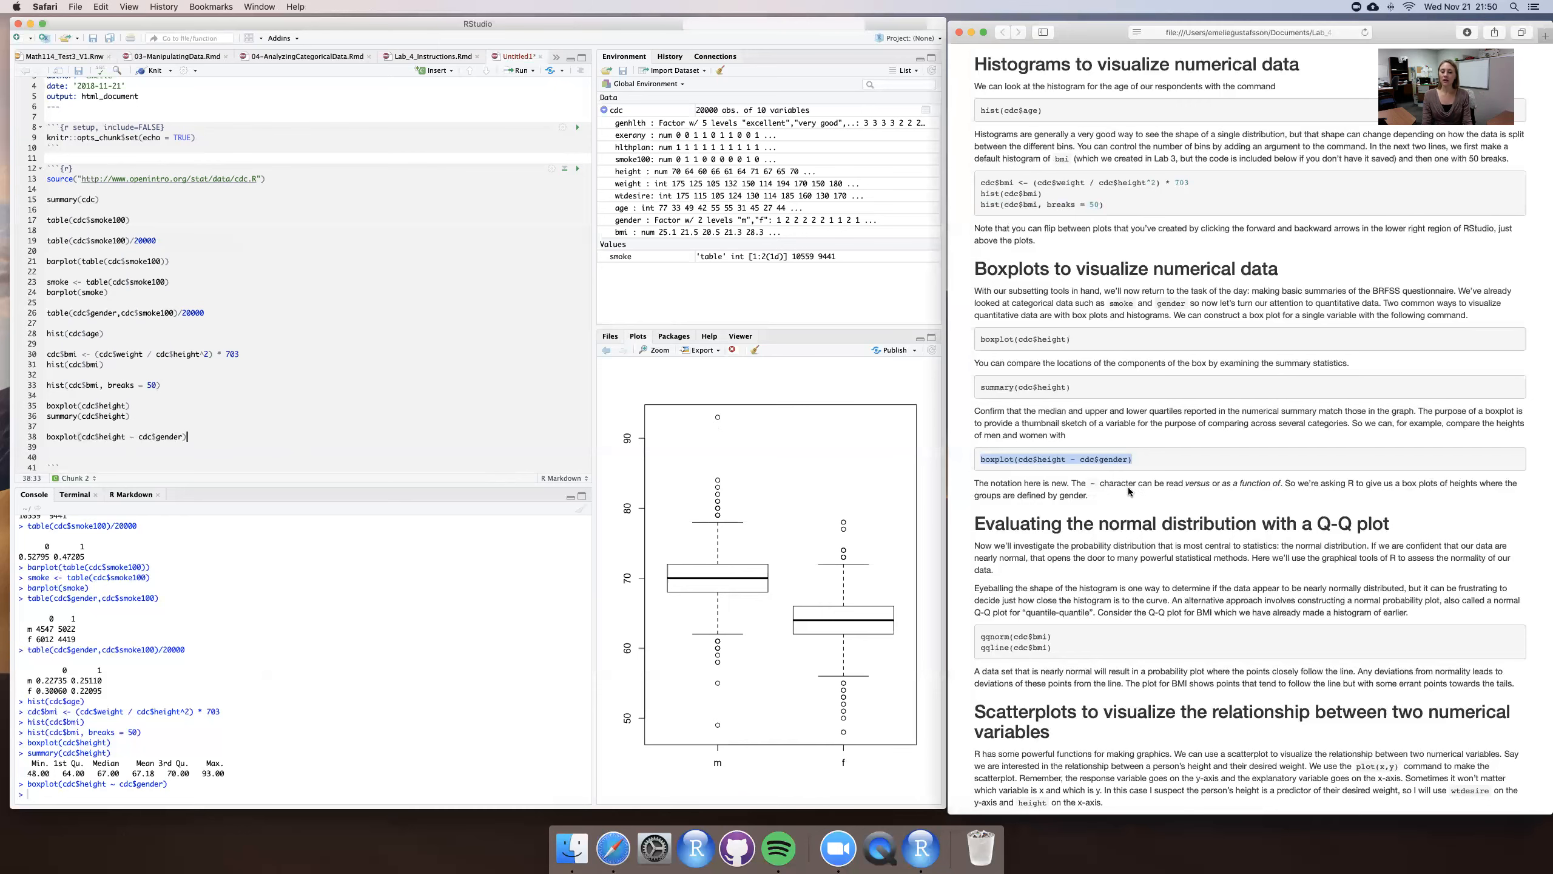
scroll(1132, 583, "down", 1)
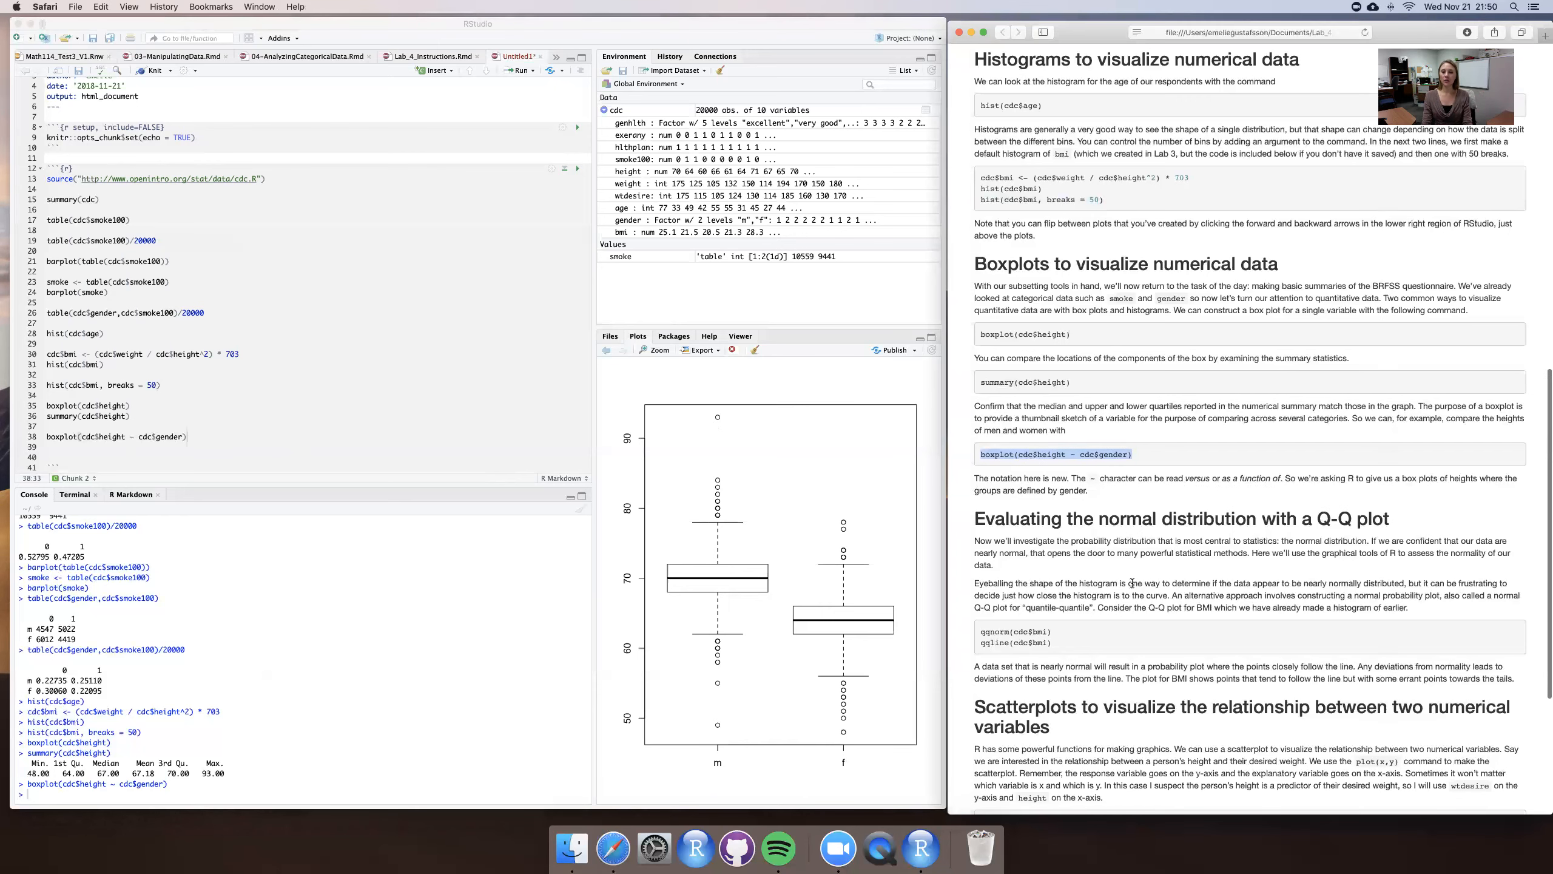
left_click(1070, 556)
scroll(1070, 556, "down", 3)
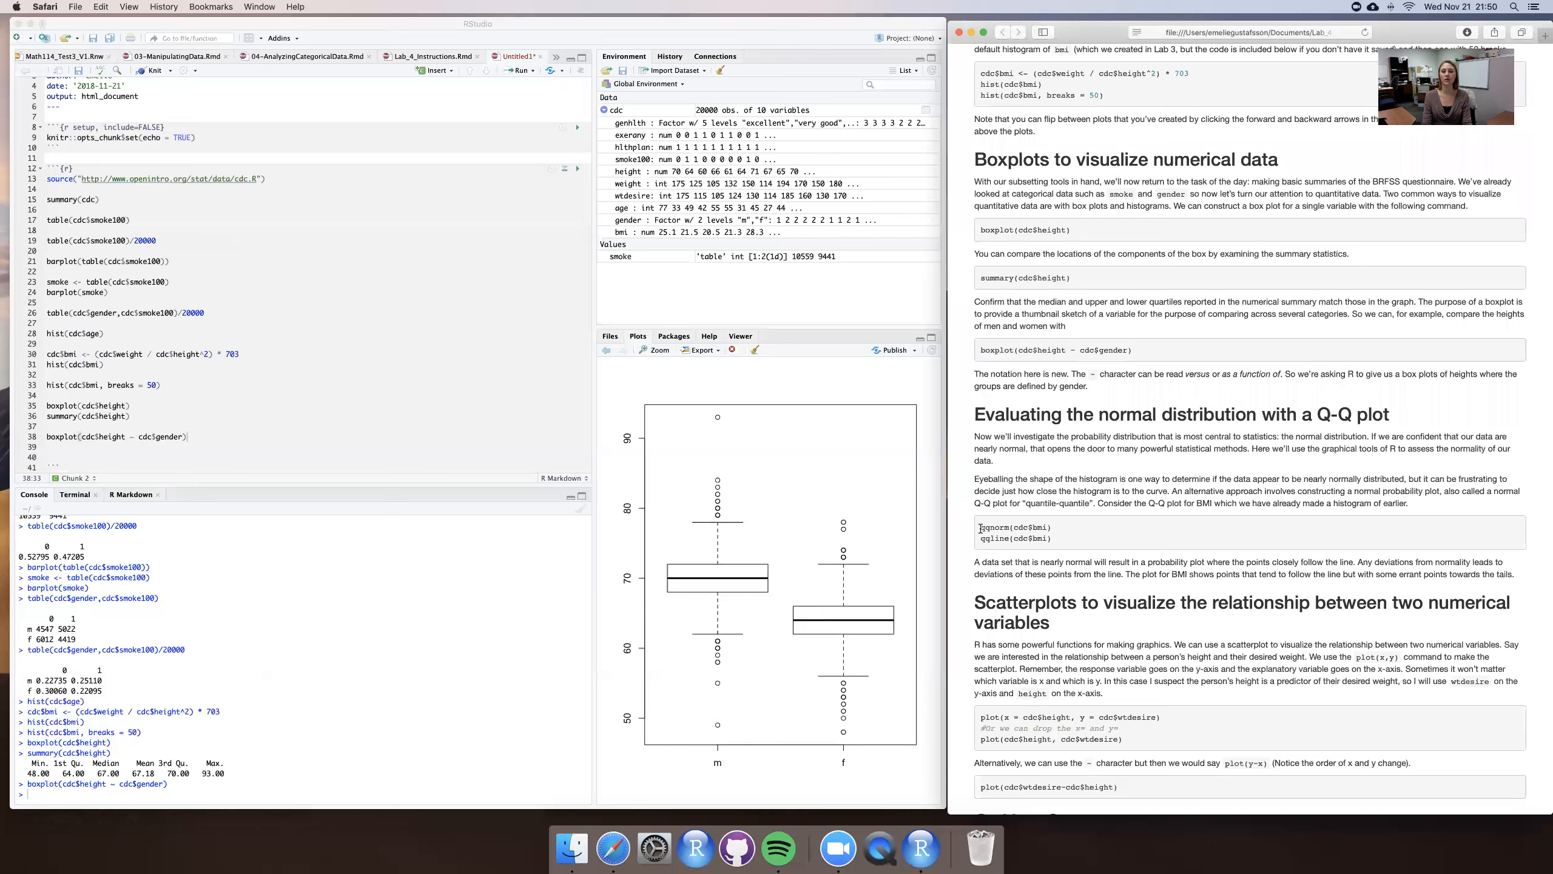
left_click_drag(985, 527, 1056, 532)
key("super+c")
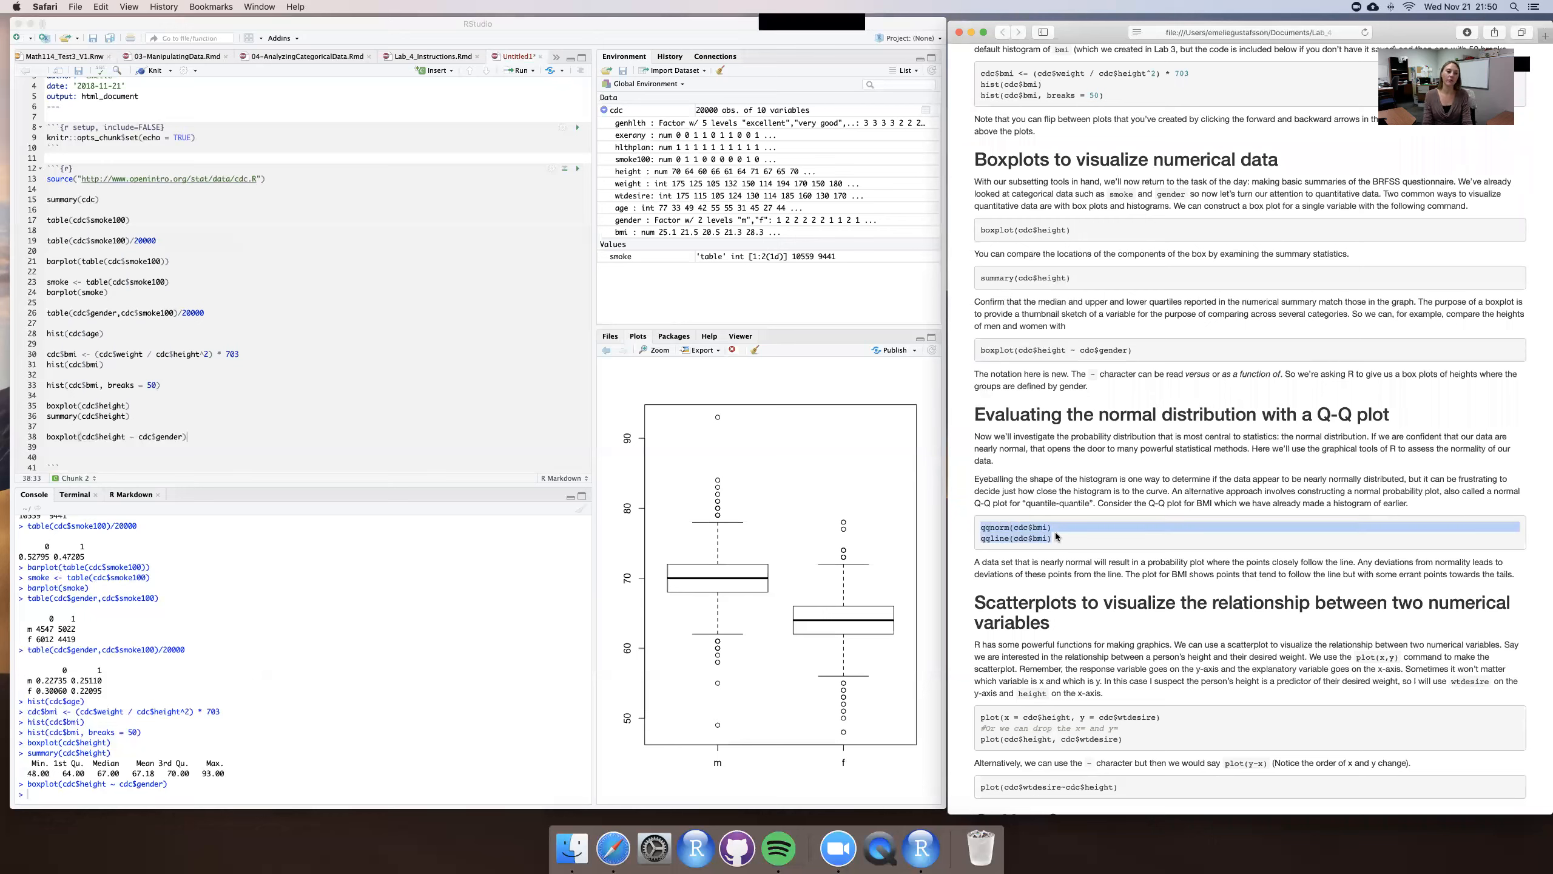
left_click(402, 457)
key("super+v")
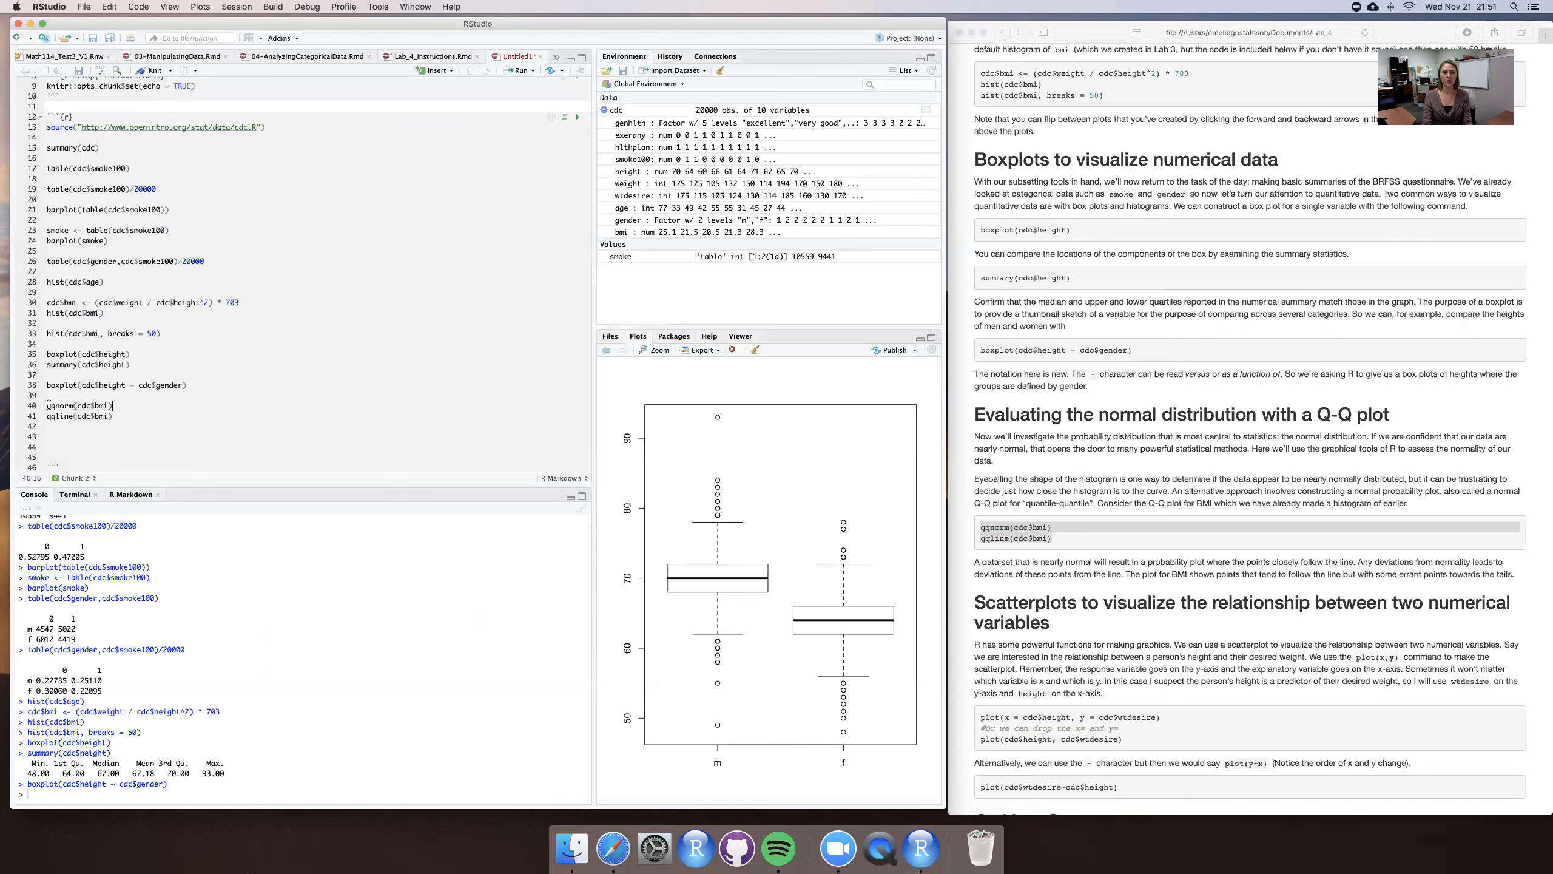
left_click_drag(49, 405, 120, 416)
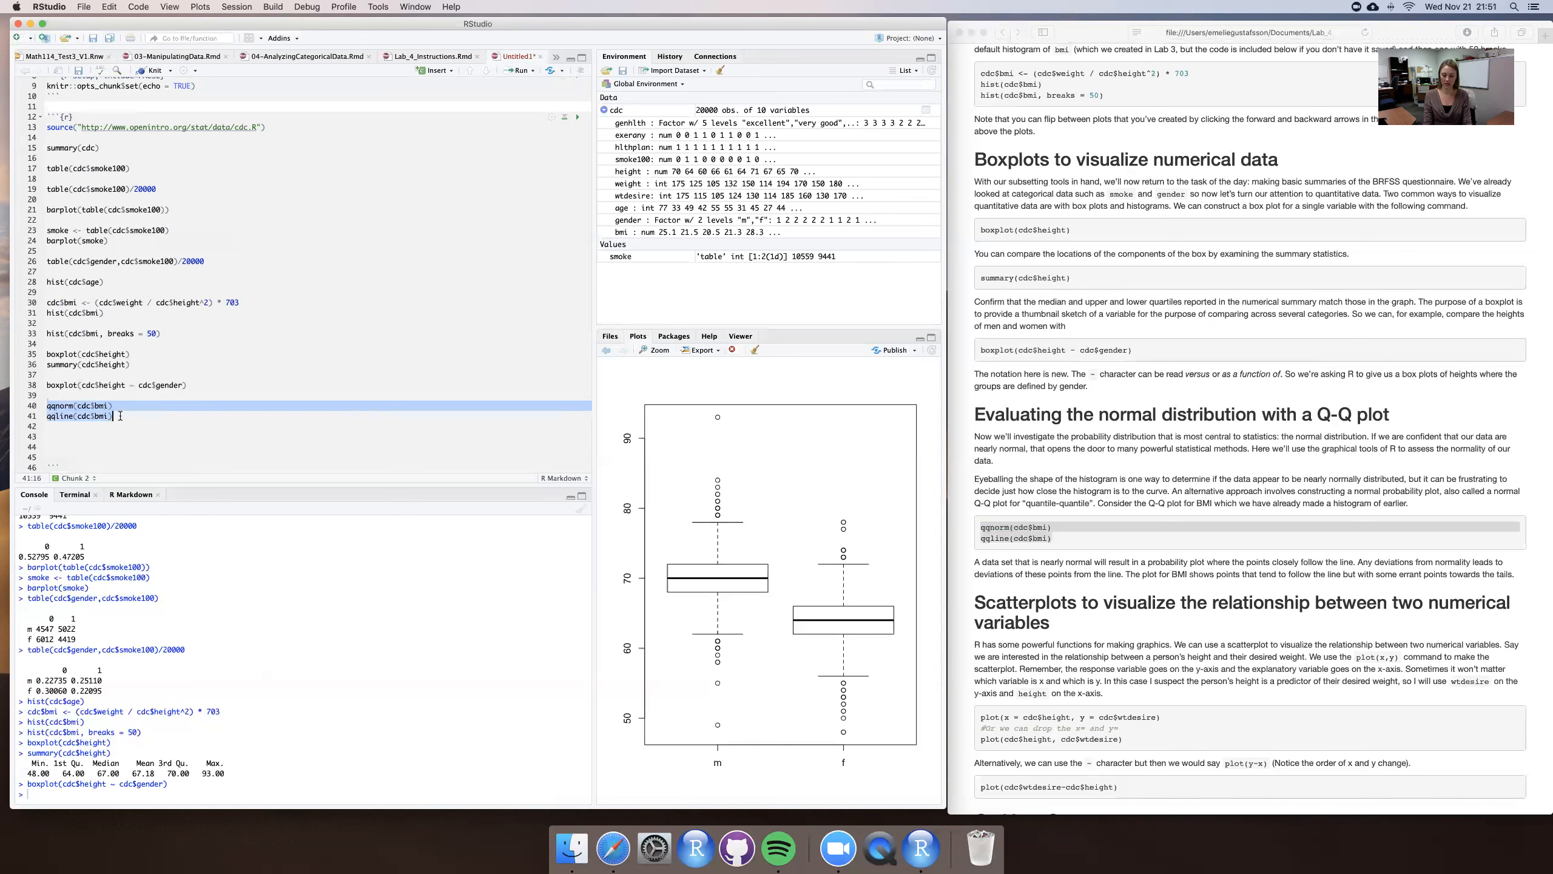
key("super+Return")
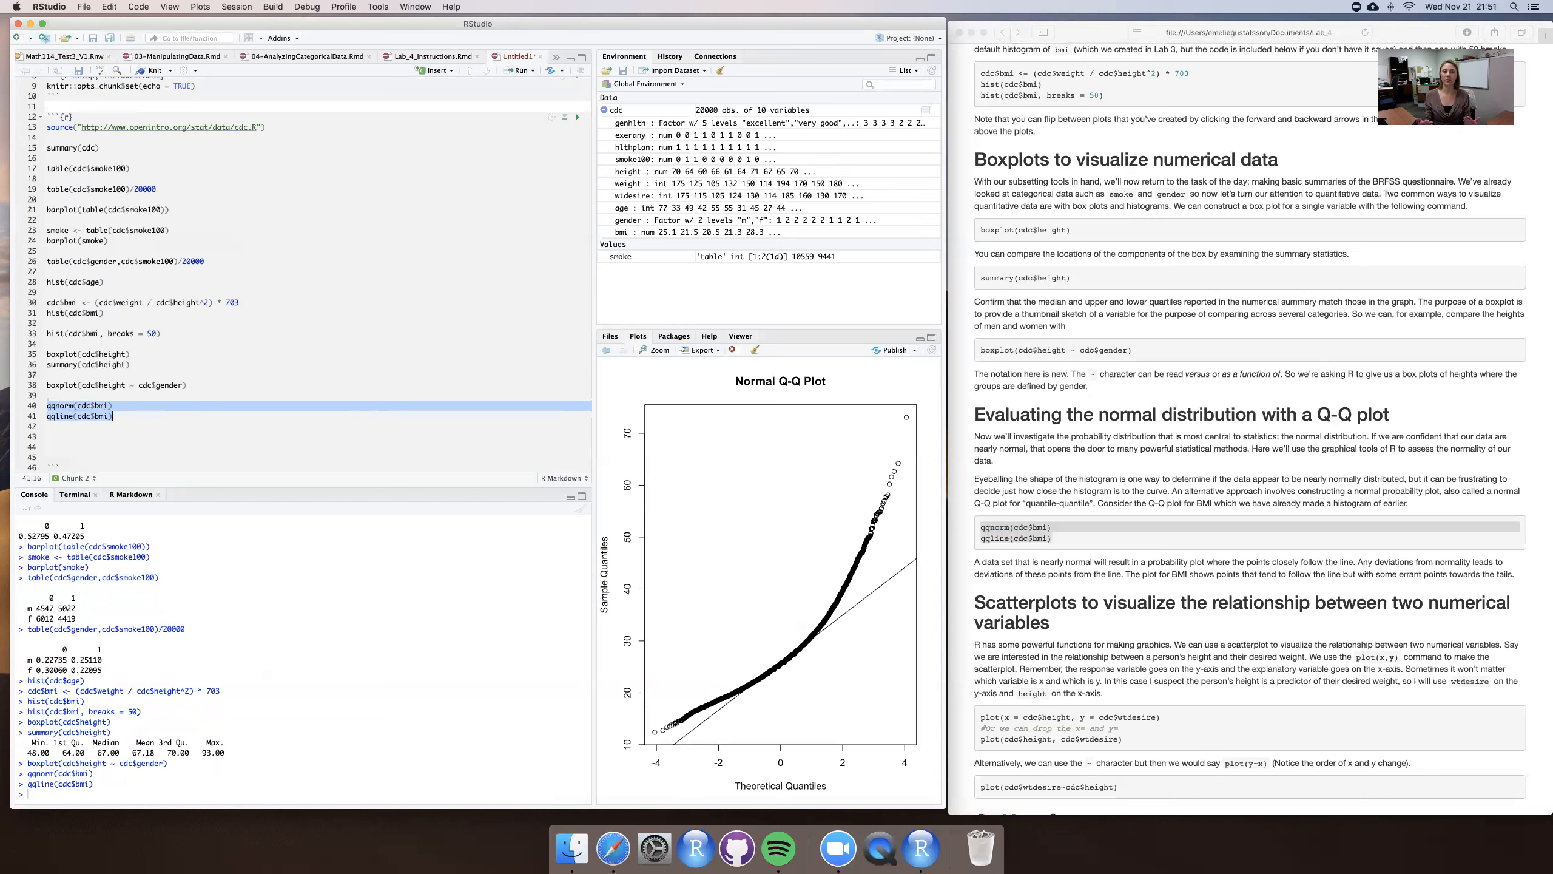
Run the qqnorm(cdc$bmi) and qqline(cdc$bmi) lines again, one at a time
left_click(125, 430)
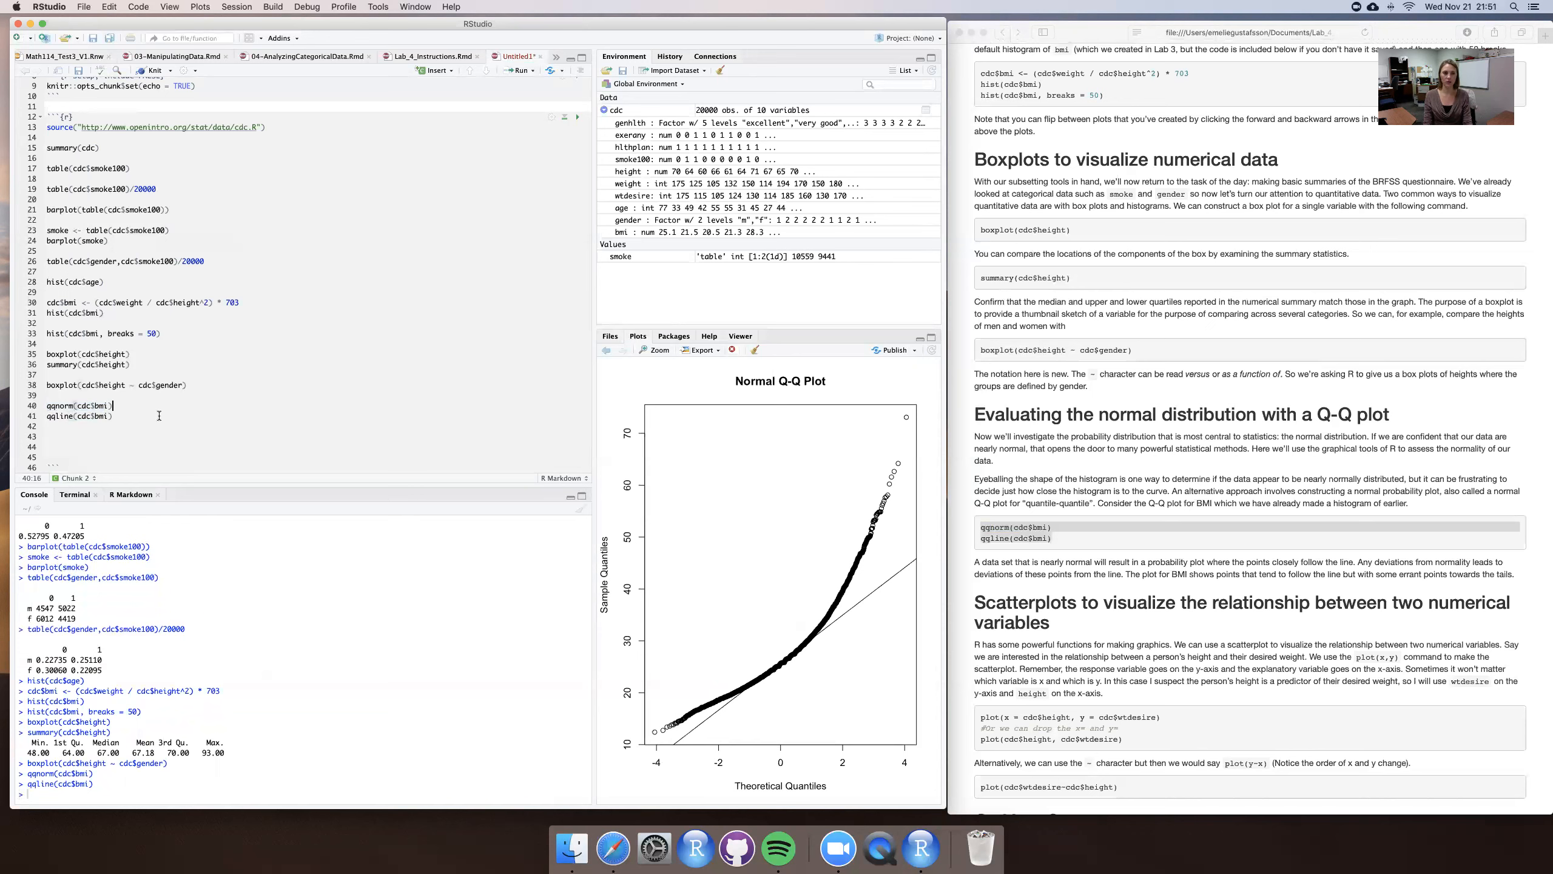
key("super+Return")
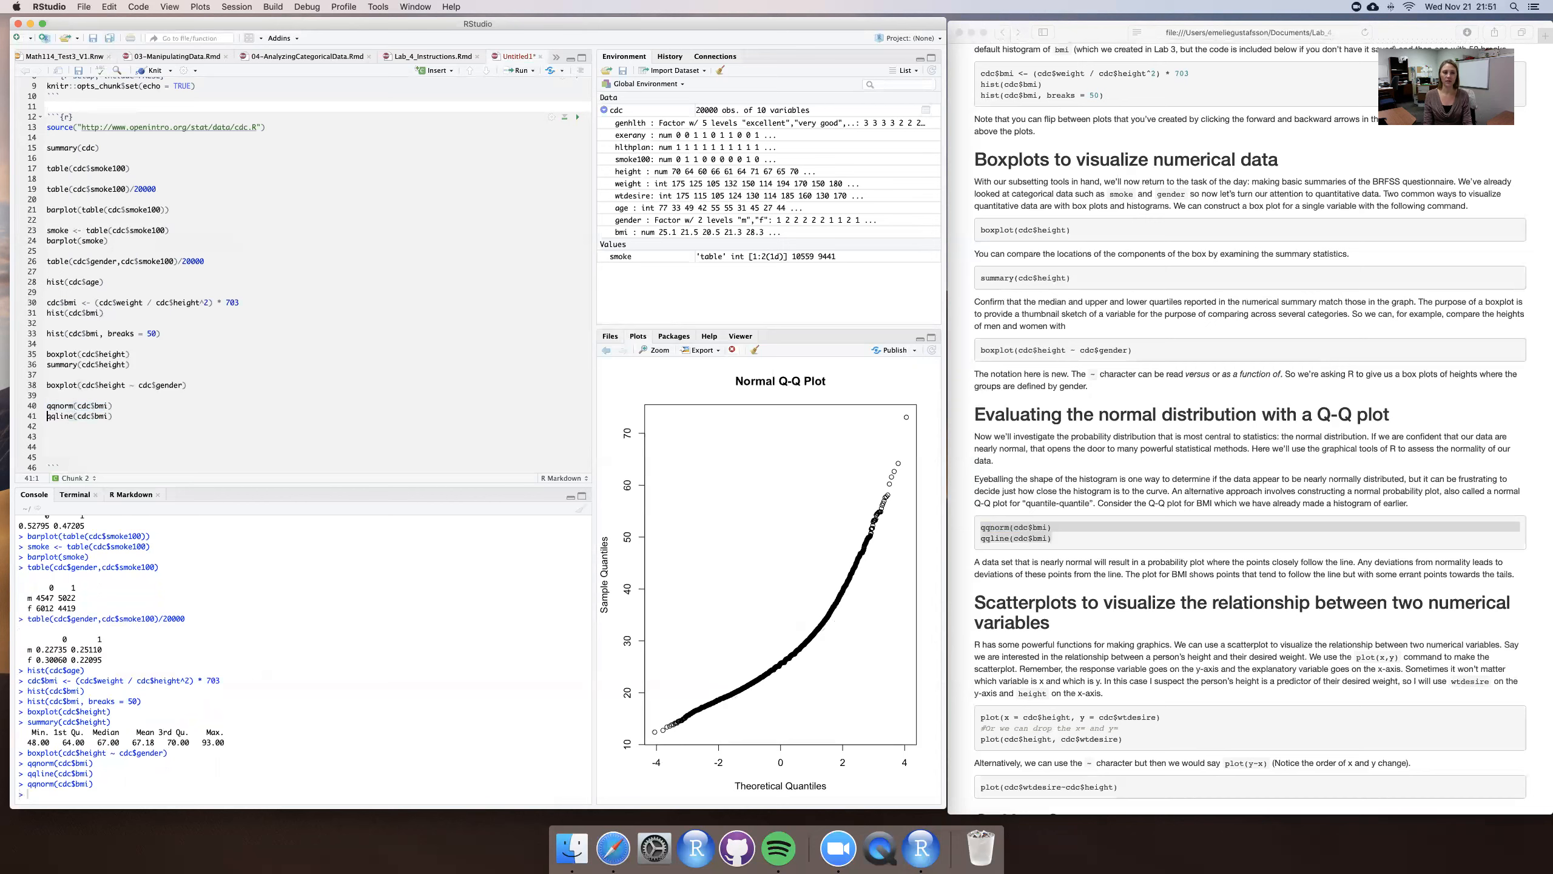
key("super+Return")
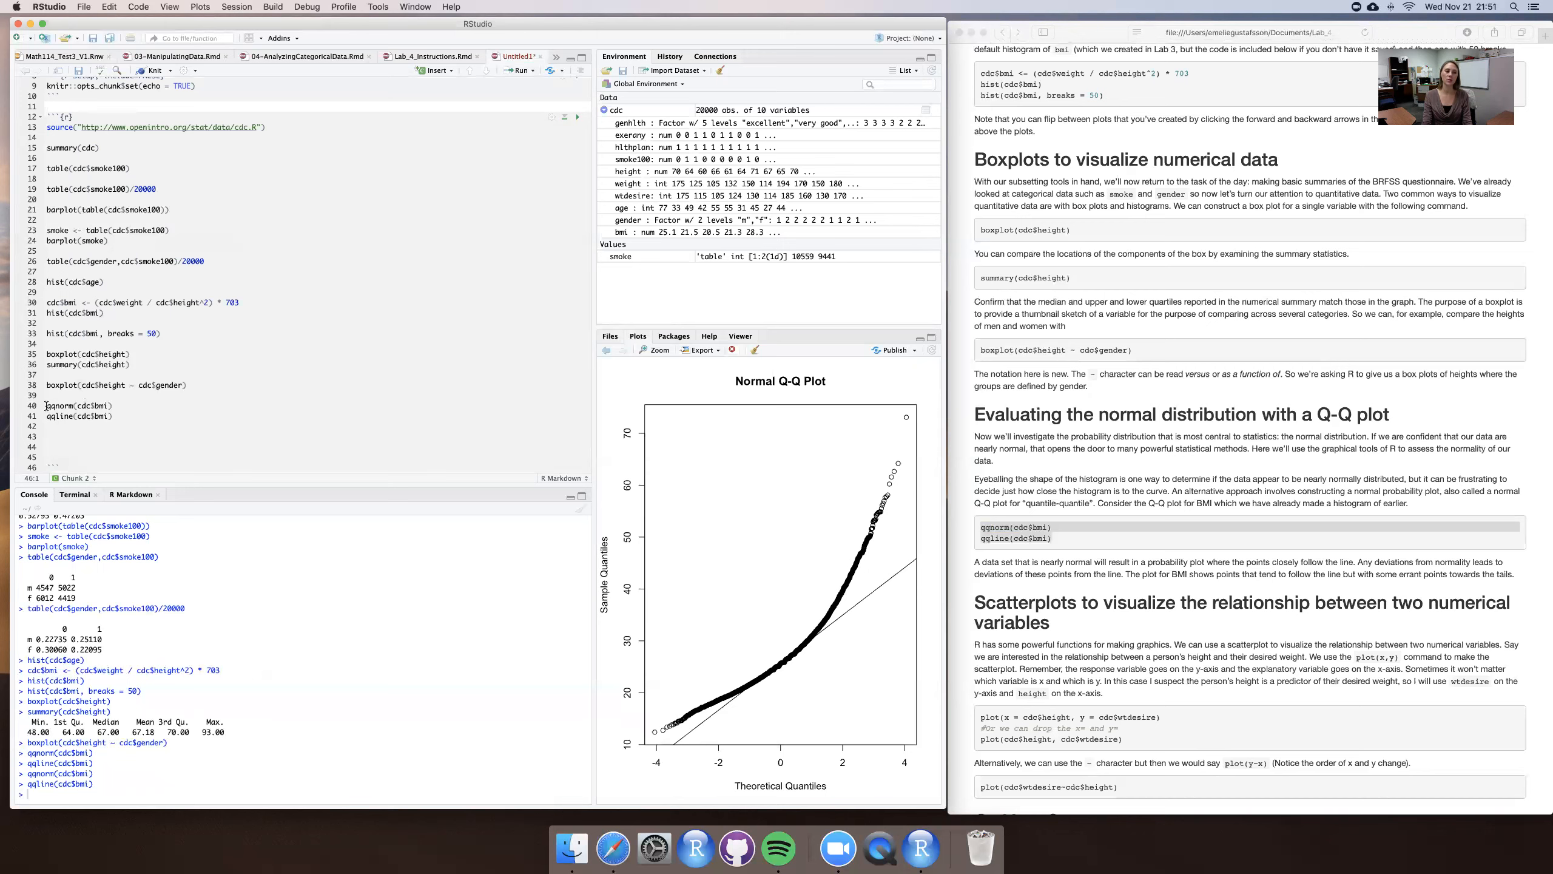
left_click_drag(53, 406, 124, 415)
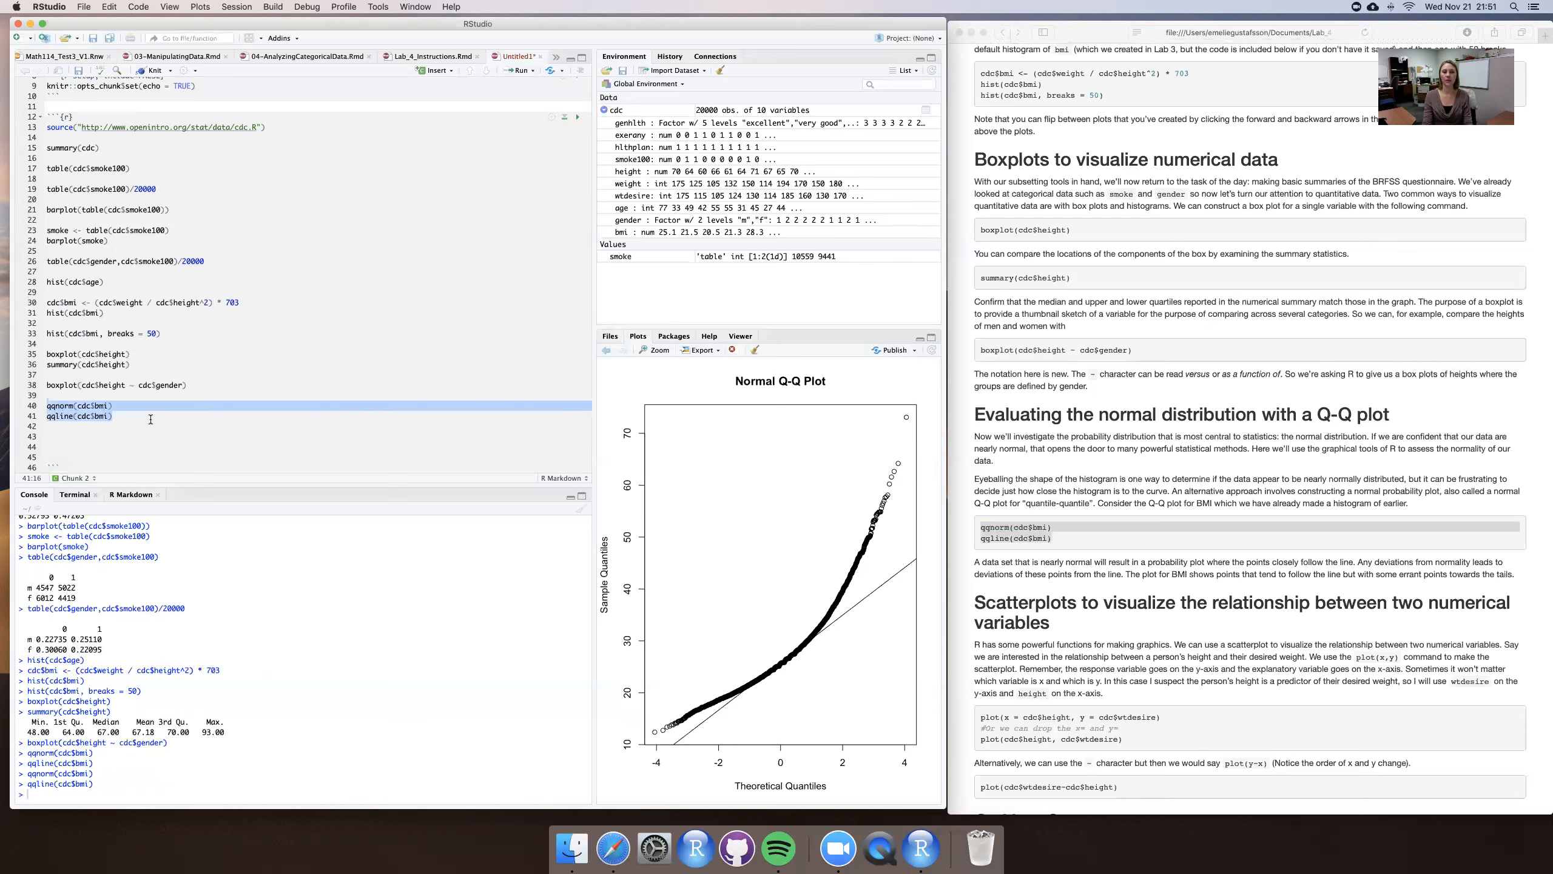
left_click(263, 431)
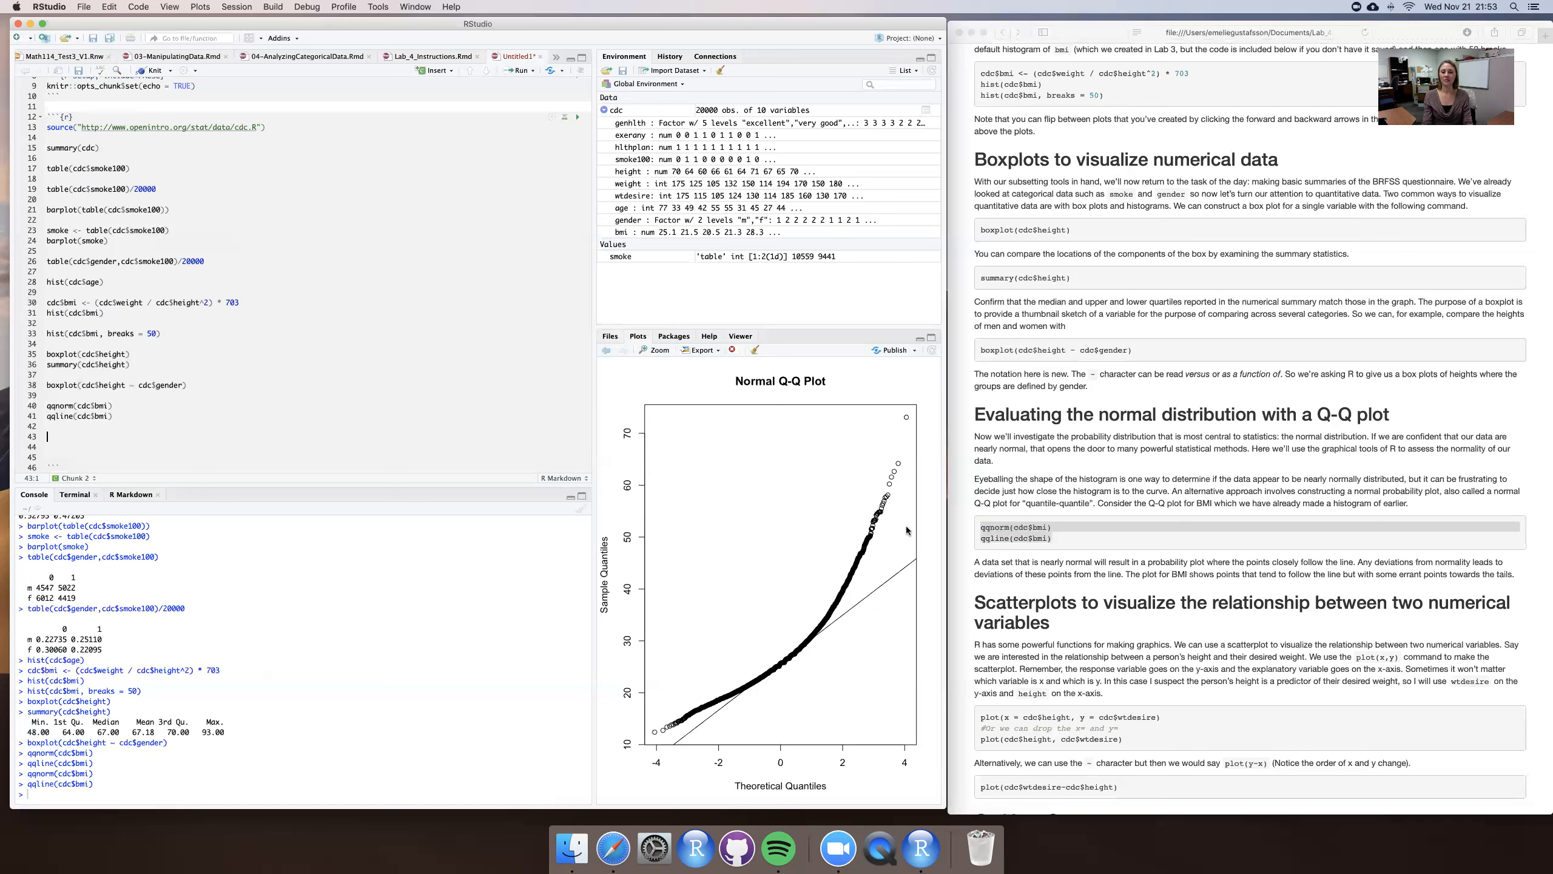
Copy plot(x = cdc$height, y = cdc$wtdesire) from the scatterplot section of the lab instructions below the Q-Q plot lines and run it
left_click(1101, 584)
left_click(1096, 569)
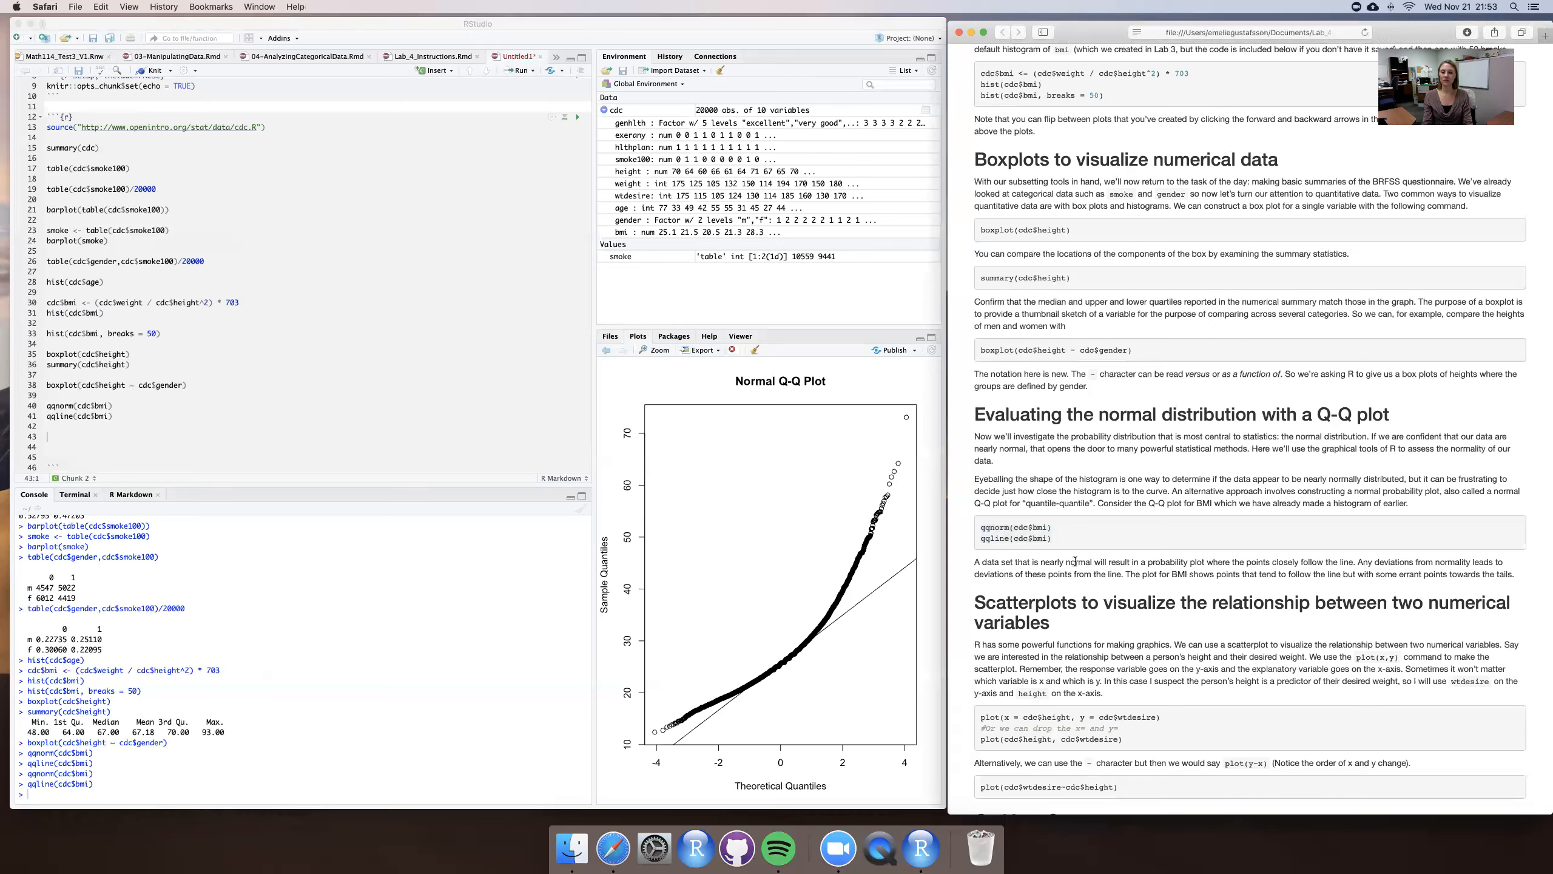
scroll(1057, 523, "down", 4)
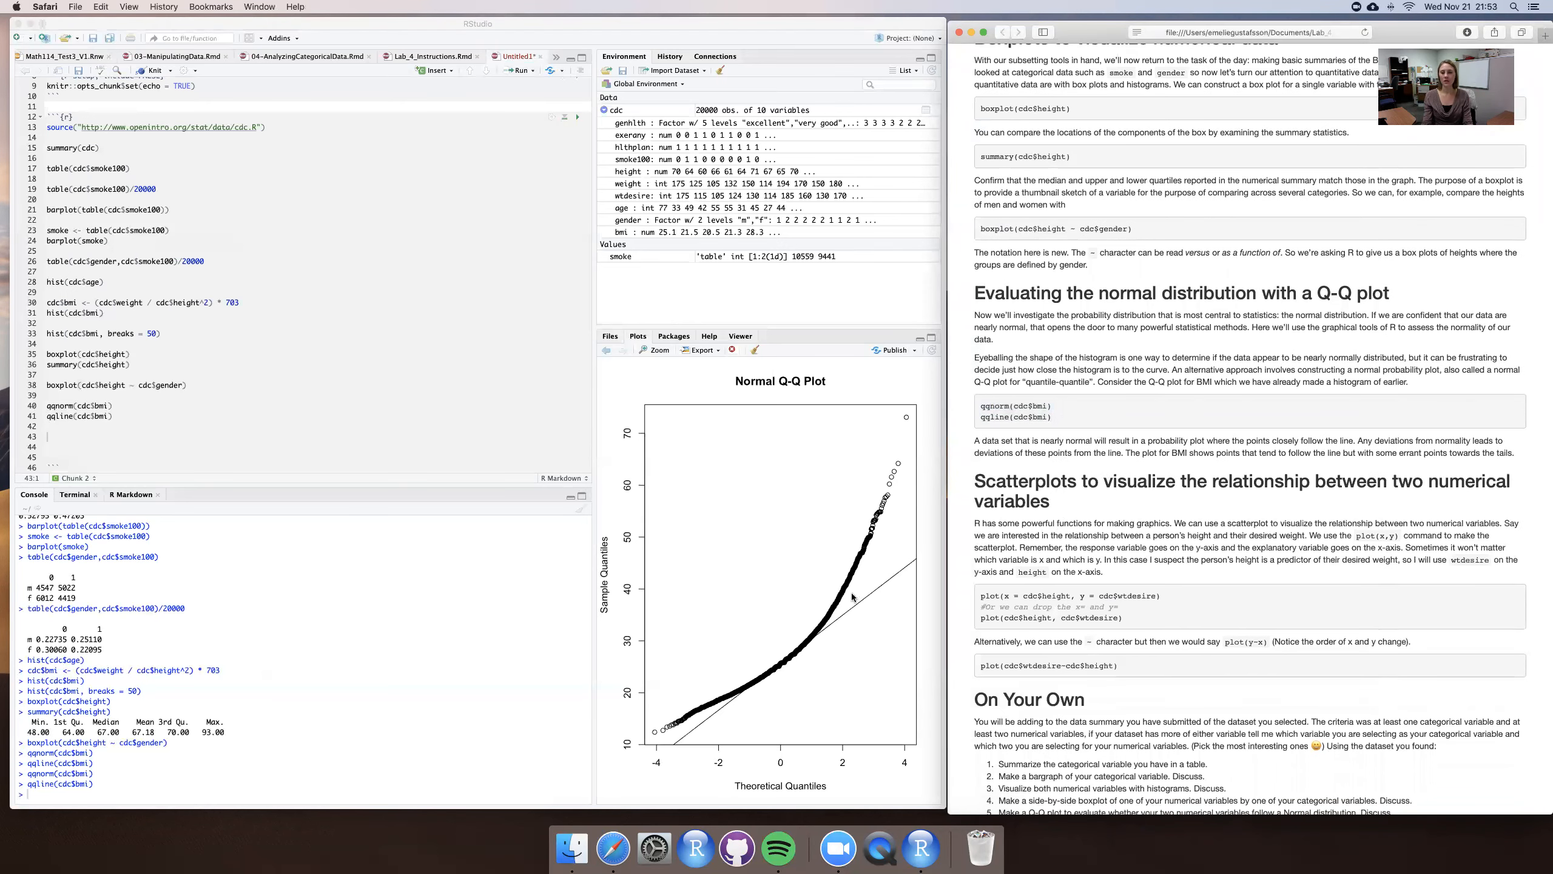
scroll(1087, 484, "down", 2)
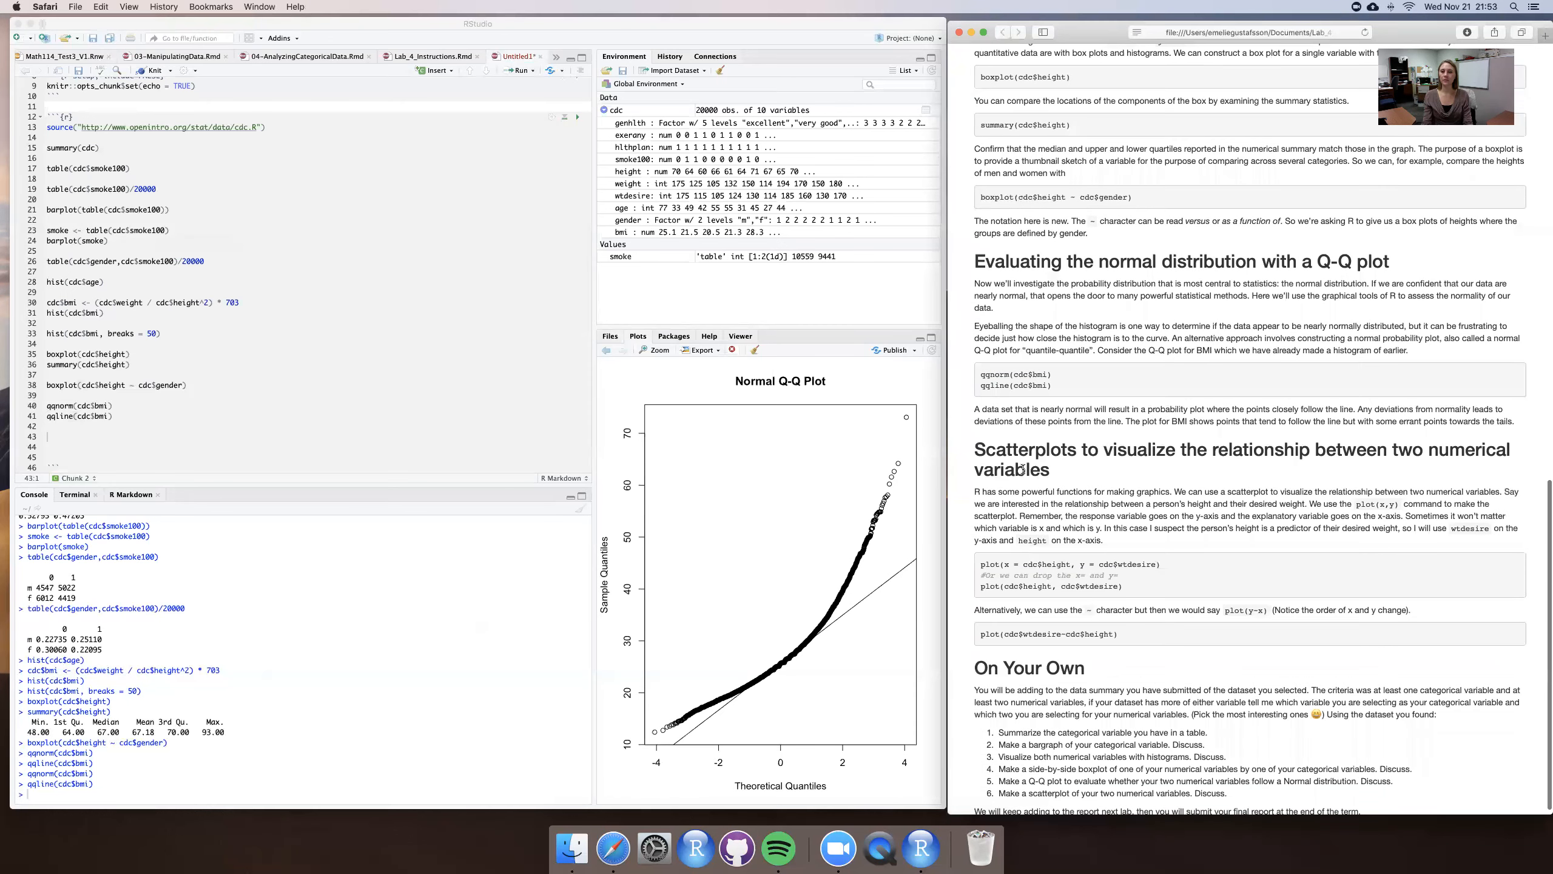
scroll(1094, 477, "down", 1)
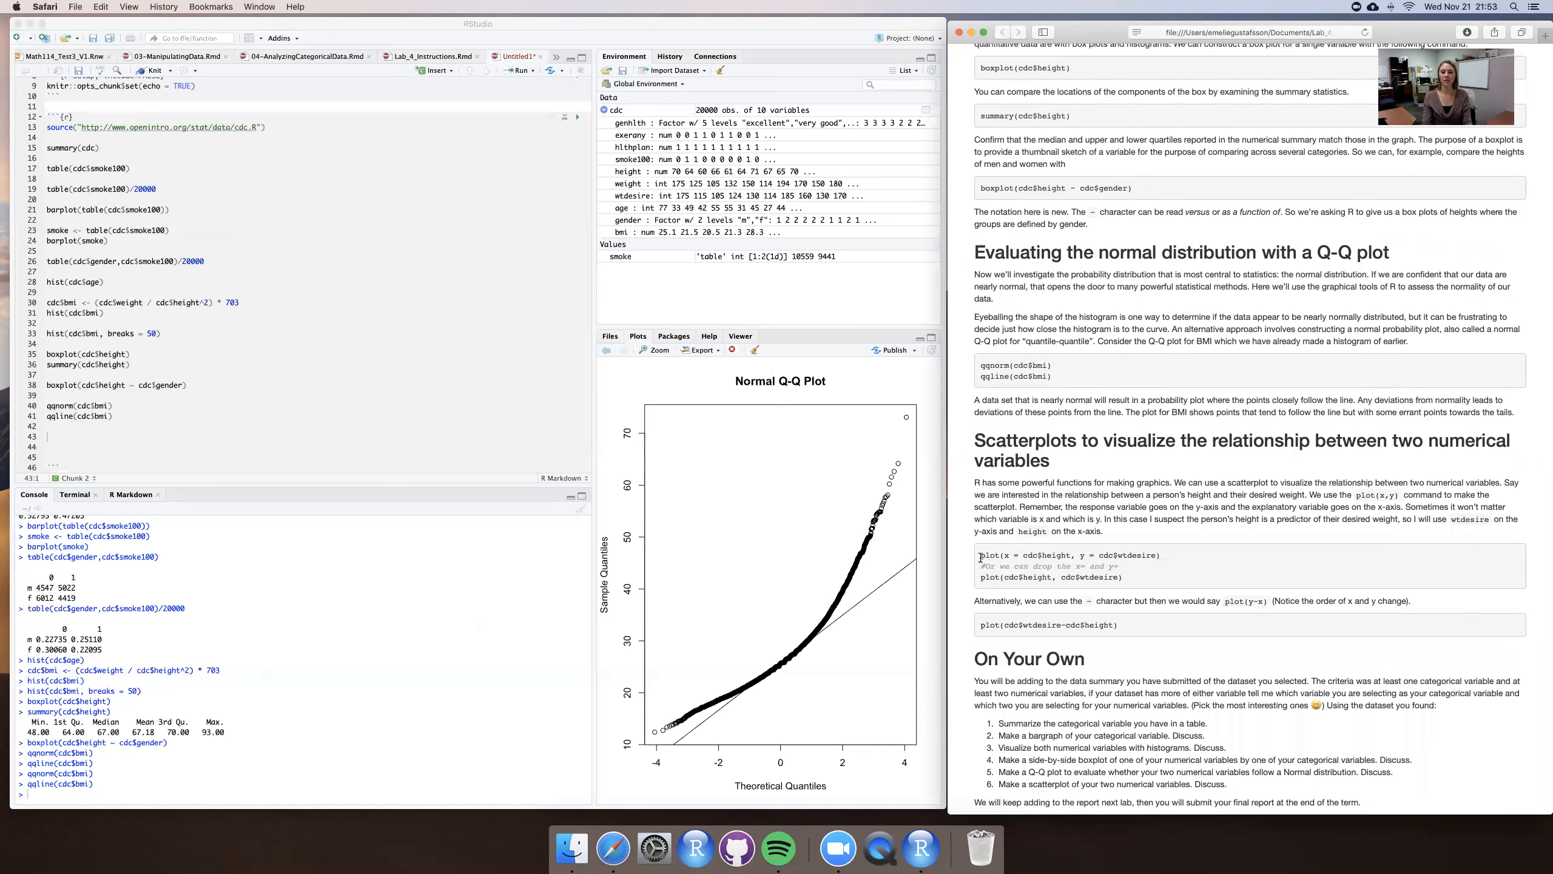
left_click_drag(981, 558, 1170, 561)
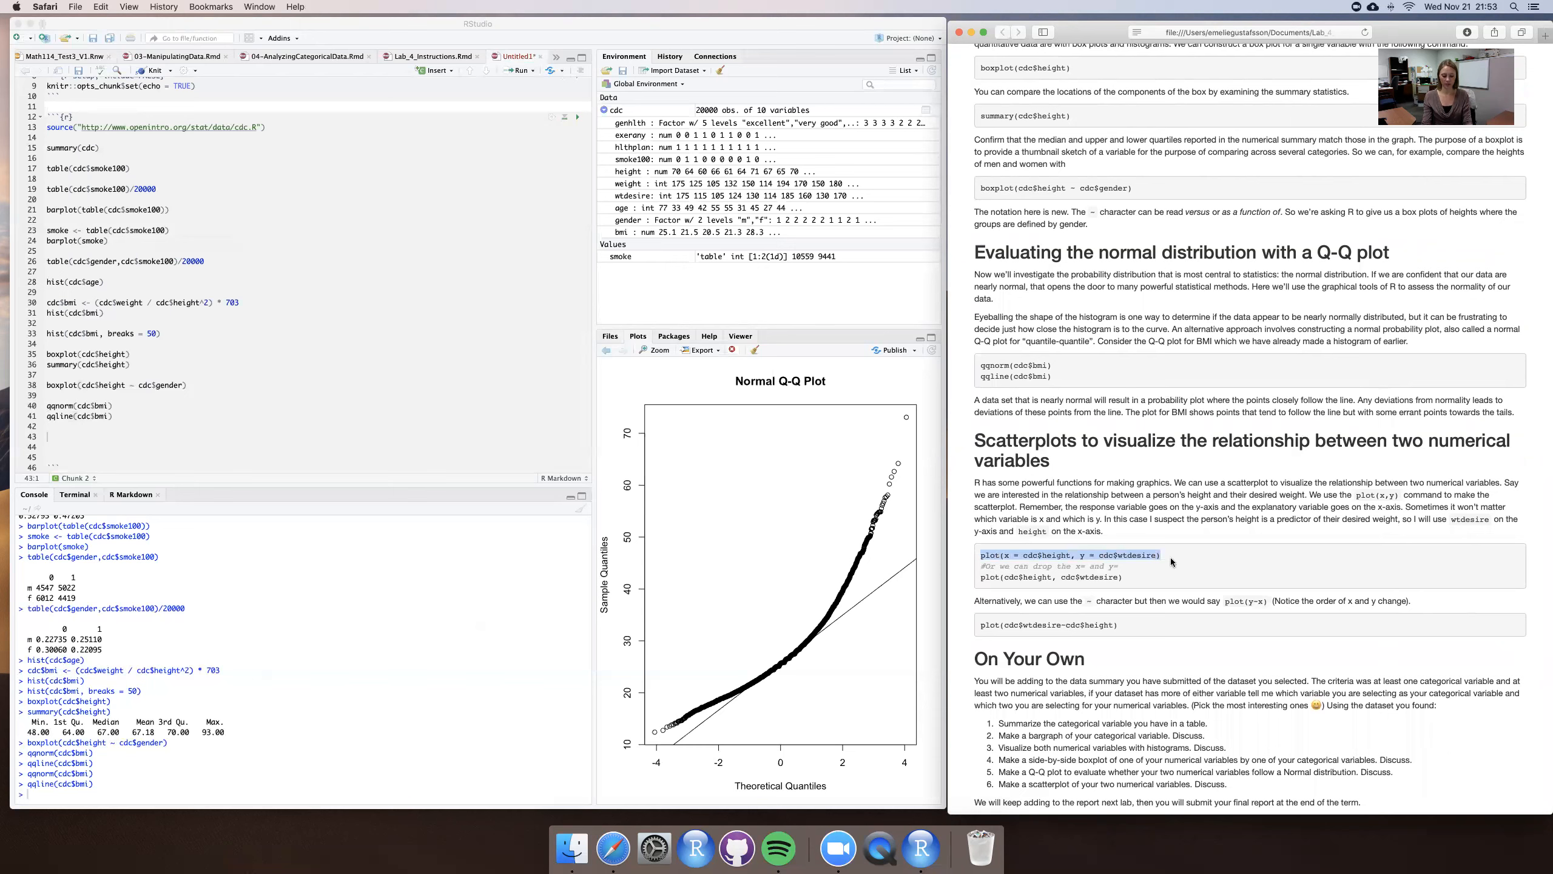
left_click(108, 438)
key("super+v")
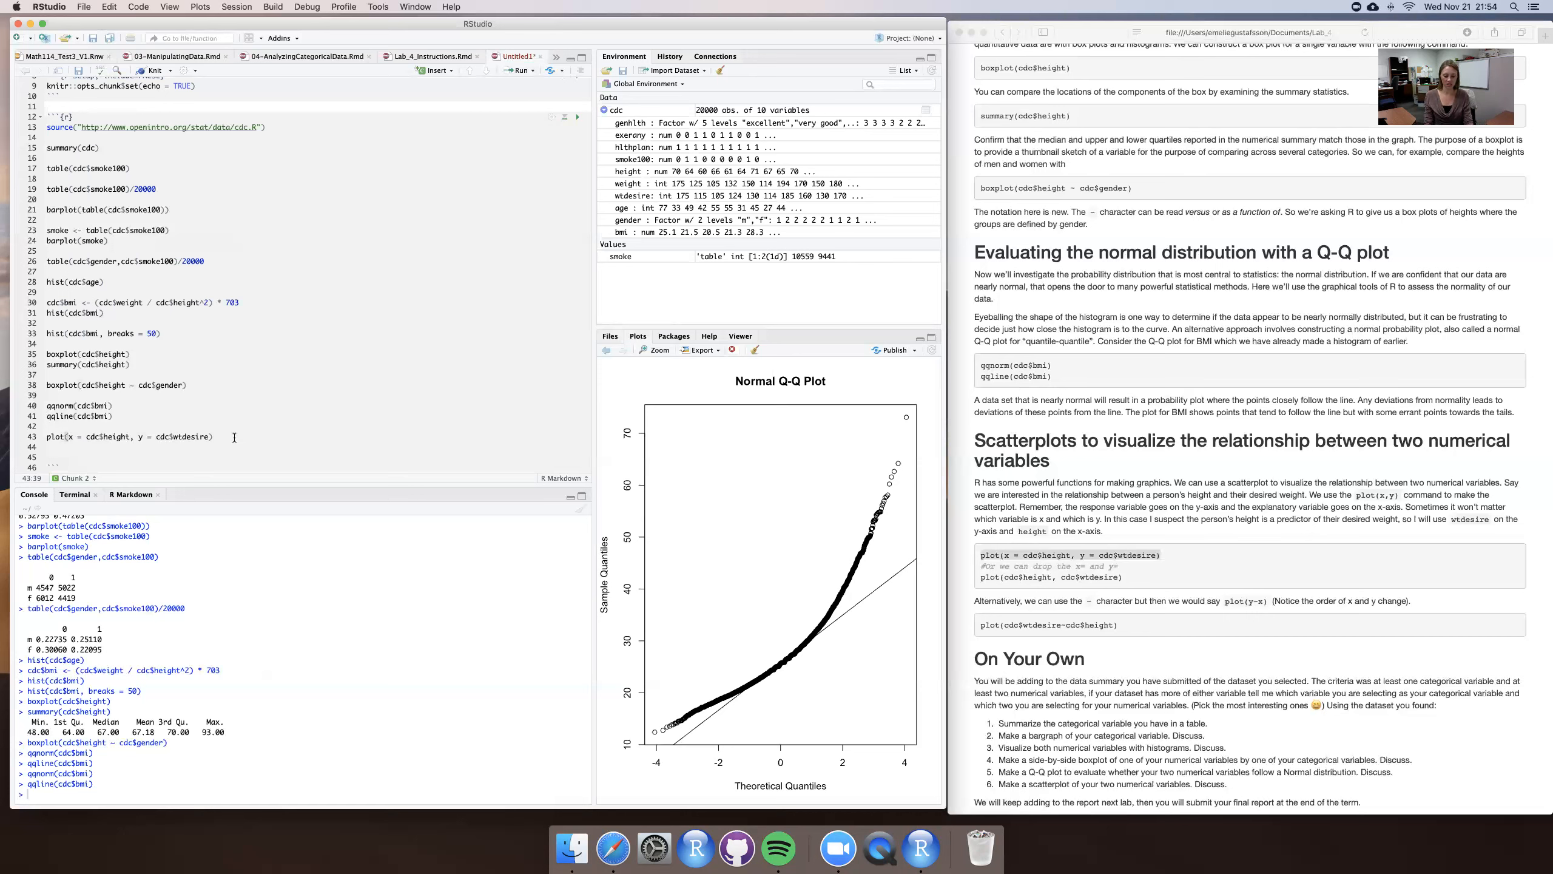
key("super+Return")
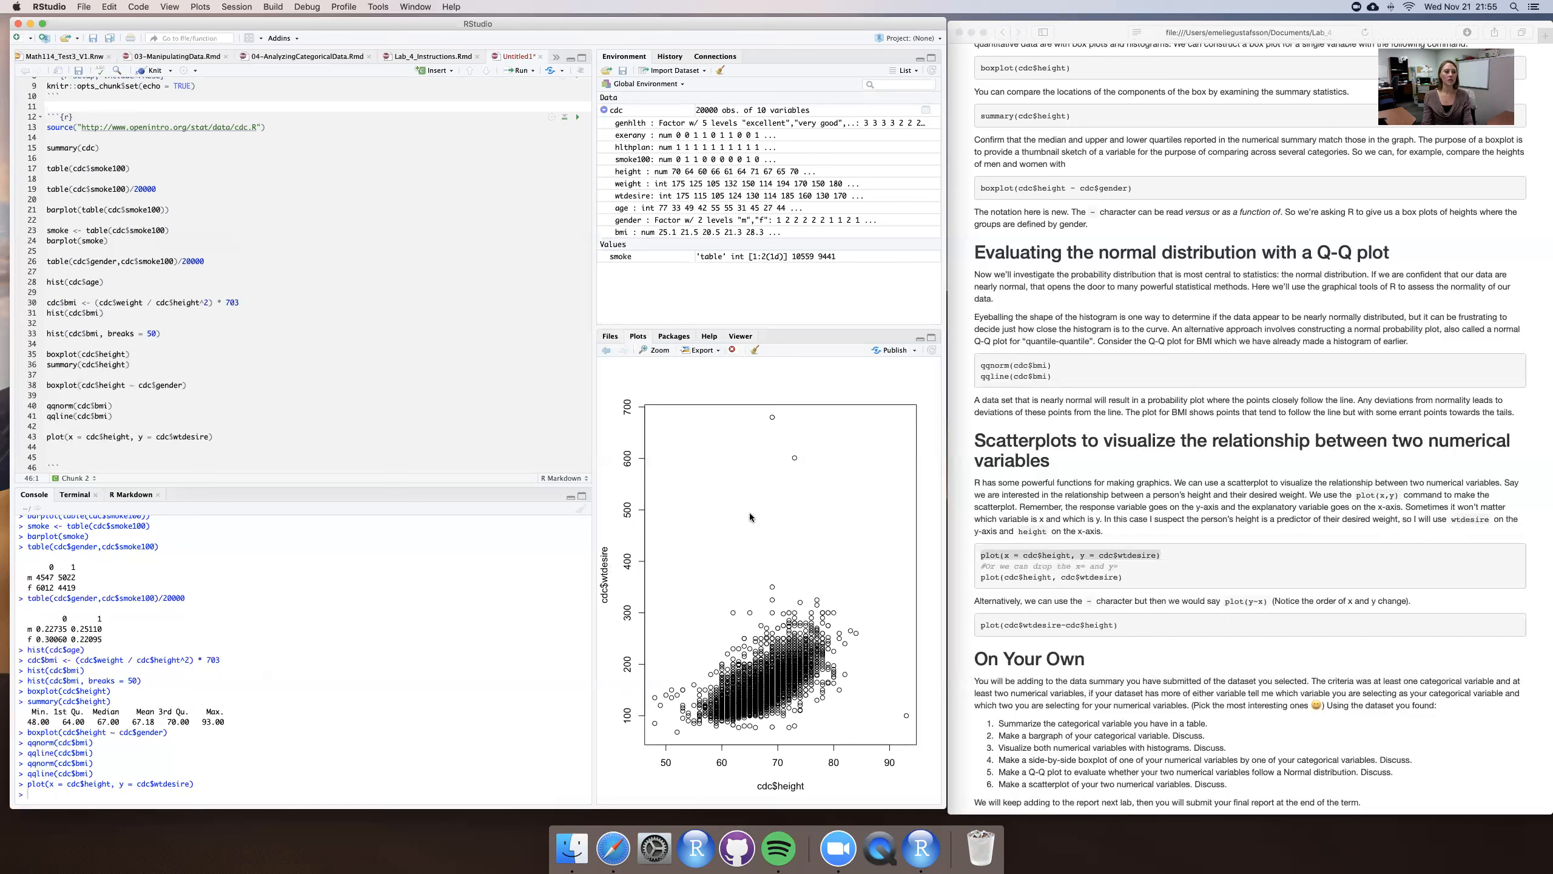
Copy plot(cdc$height, cdc$wtdesire) from the lab instructions below the first scatterplot line and run it, checking it against the previous plot
left_click(1164, 564)
left_click(980, 578)
left_click_drag(982, 577, 1127, 578)
key("super+c")
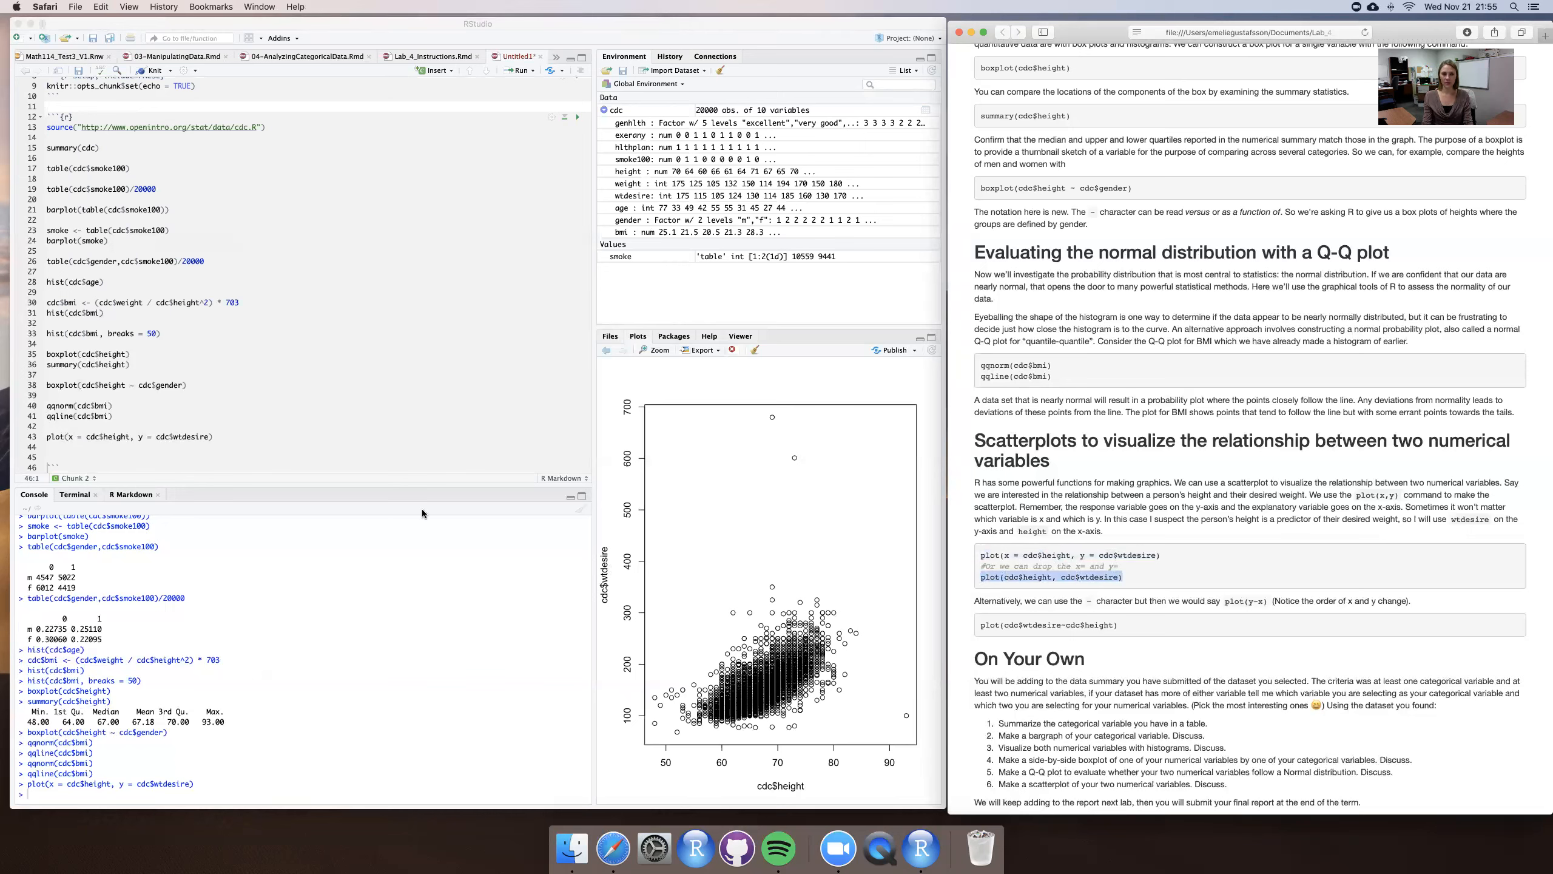
left_click(245, 436)
double_click(245, 437)
key("Down")
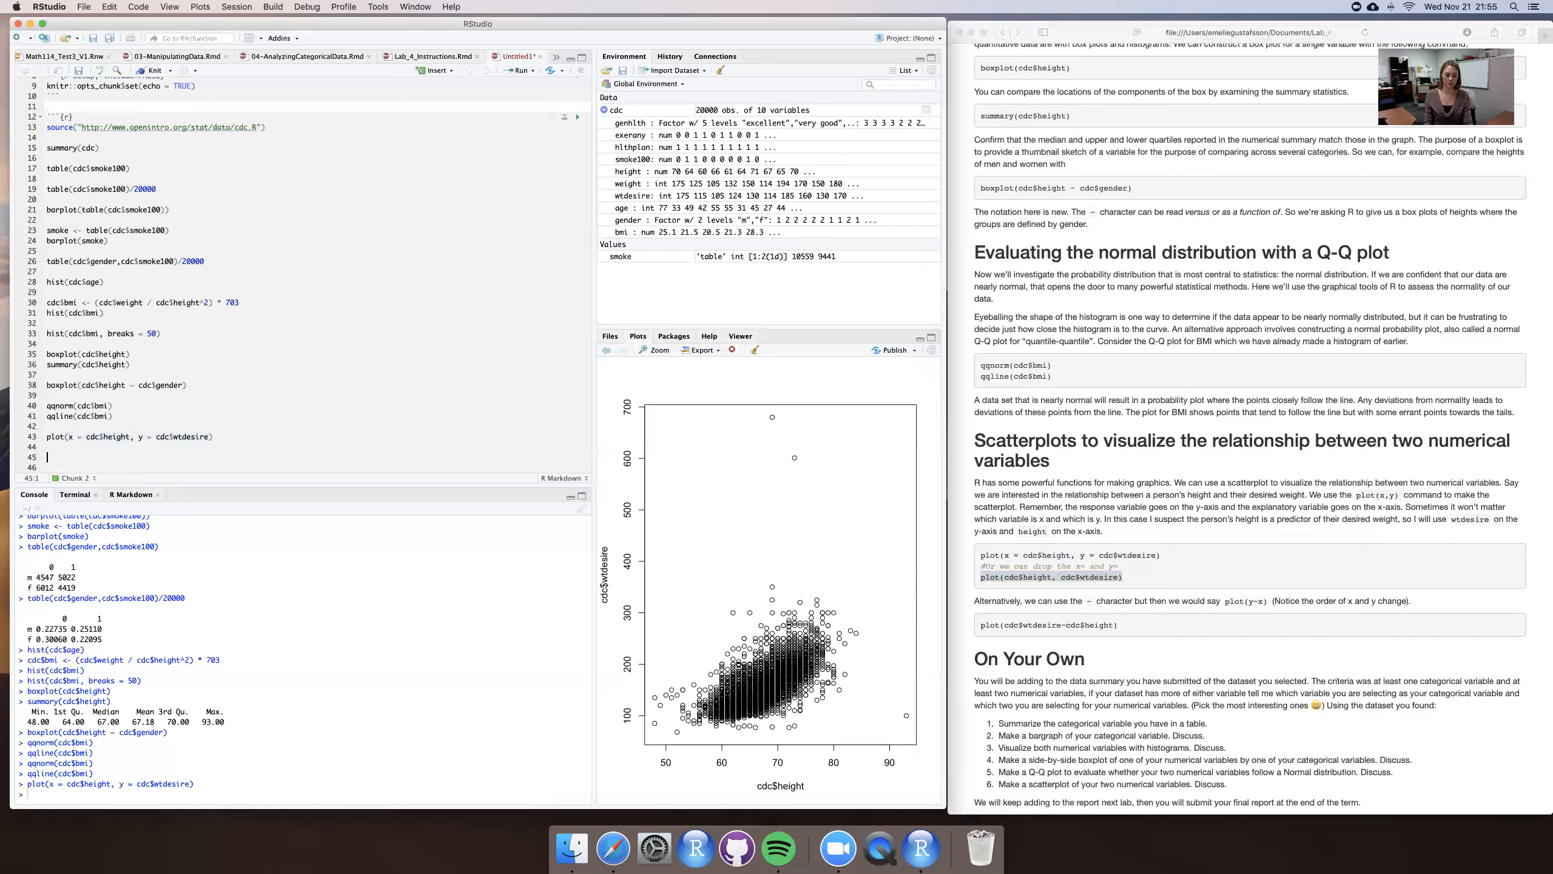
key("super+v")
scroll(287, 362, "down", 1)
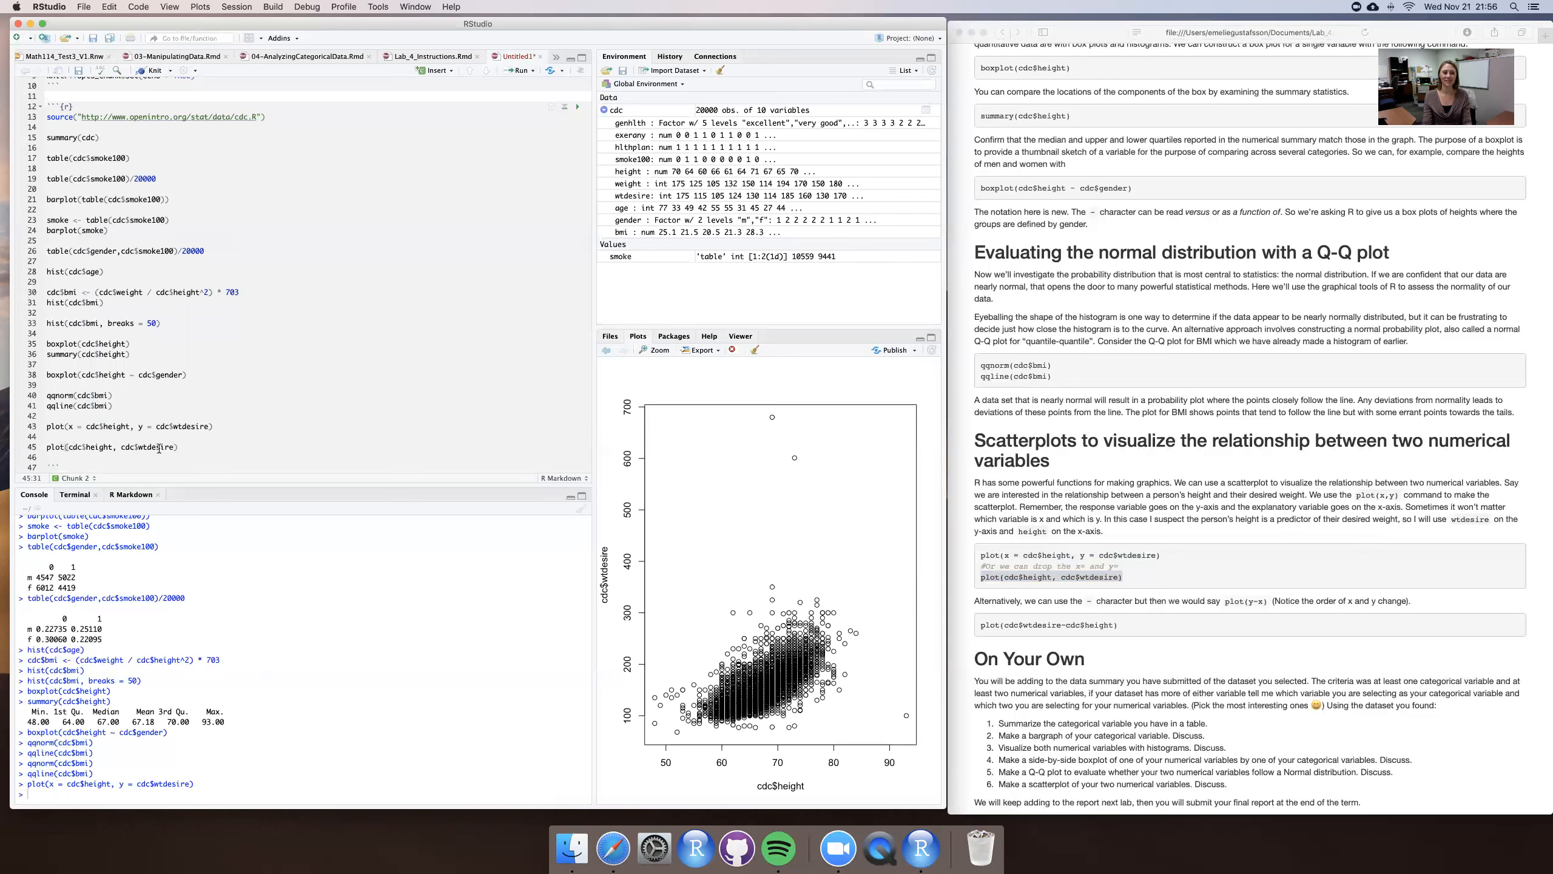
key("super+Return")
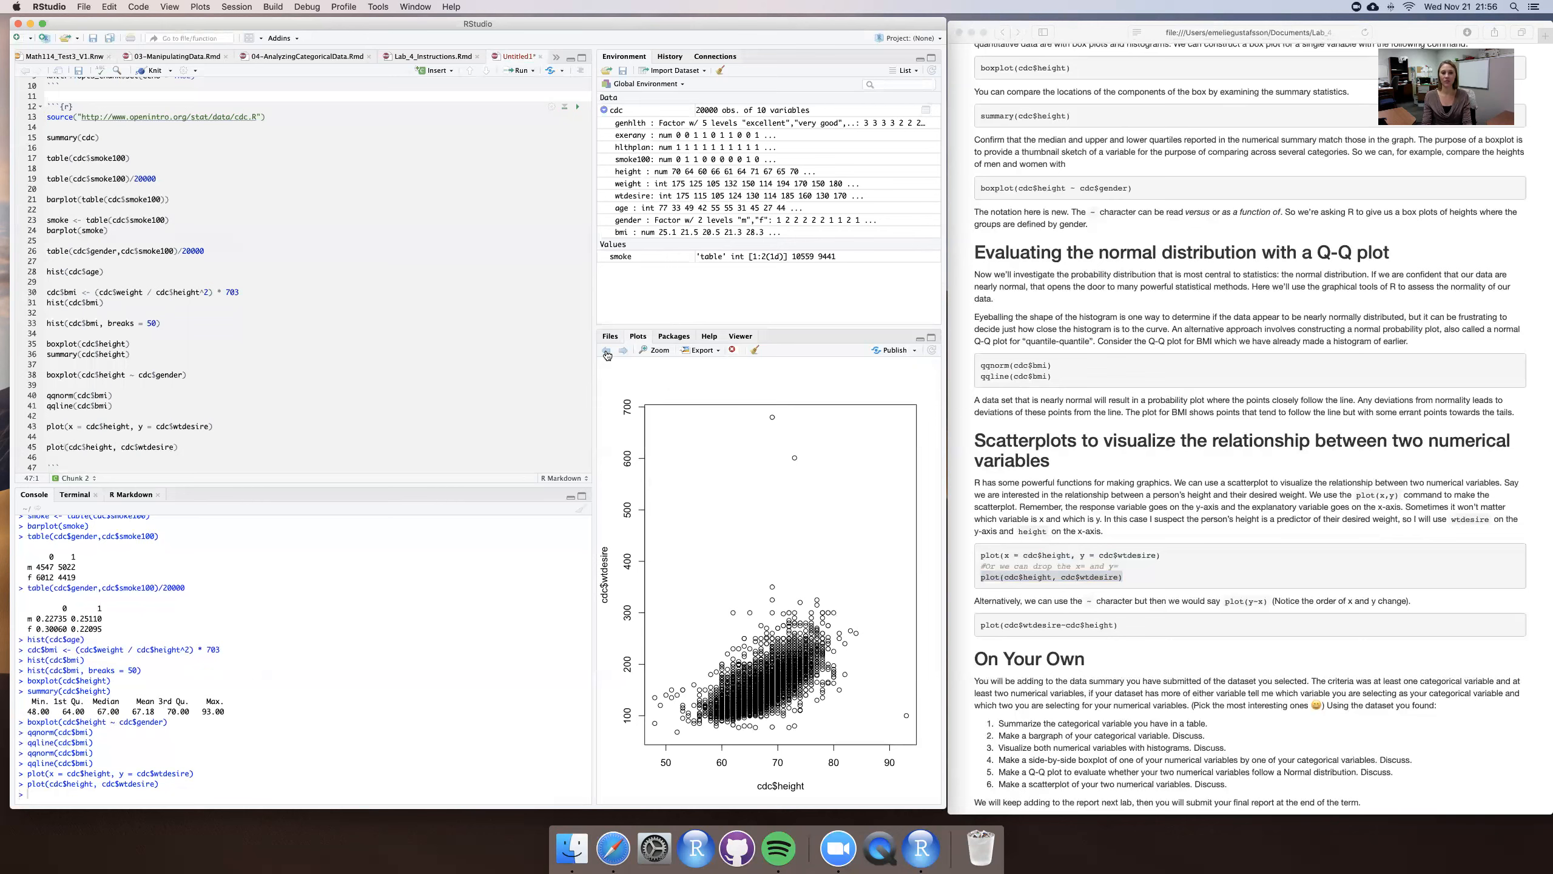
left_click(607, 352)
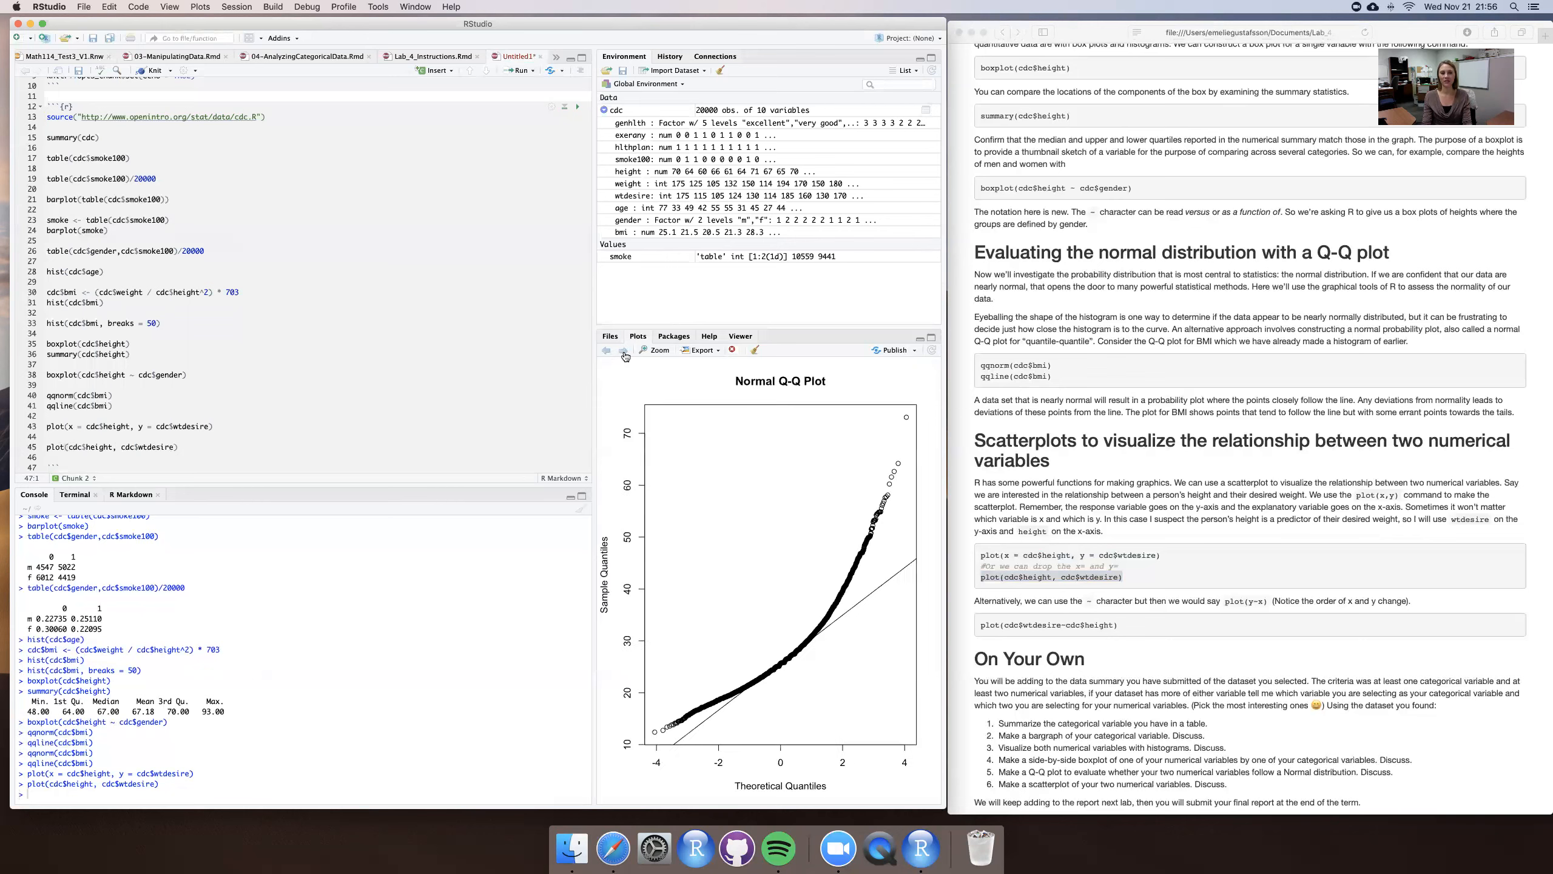
left_click(624, 351)
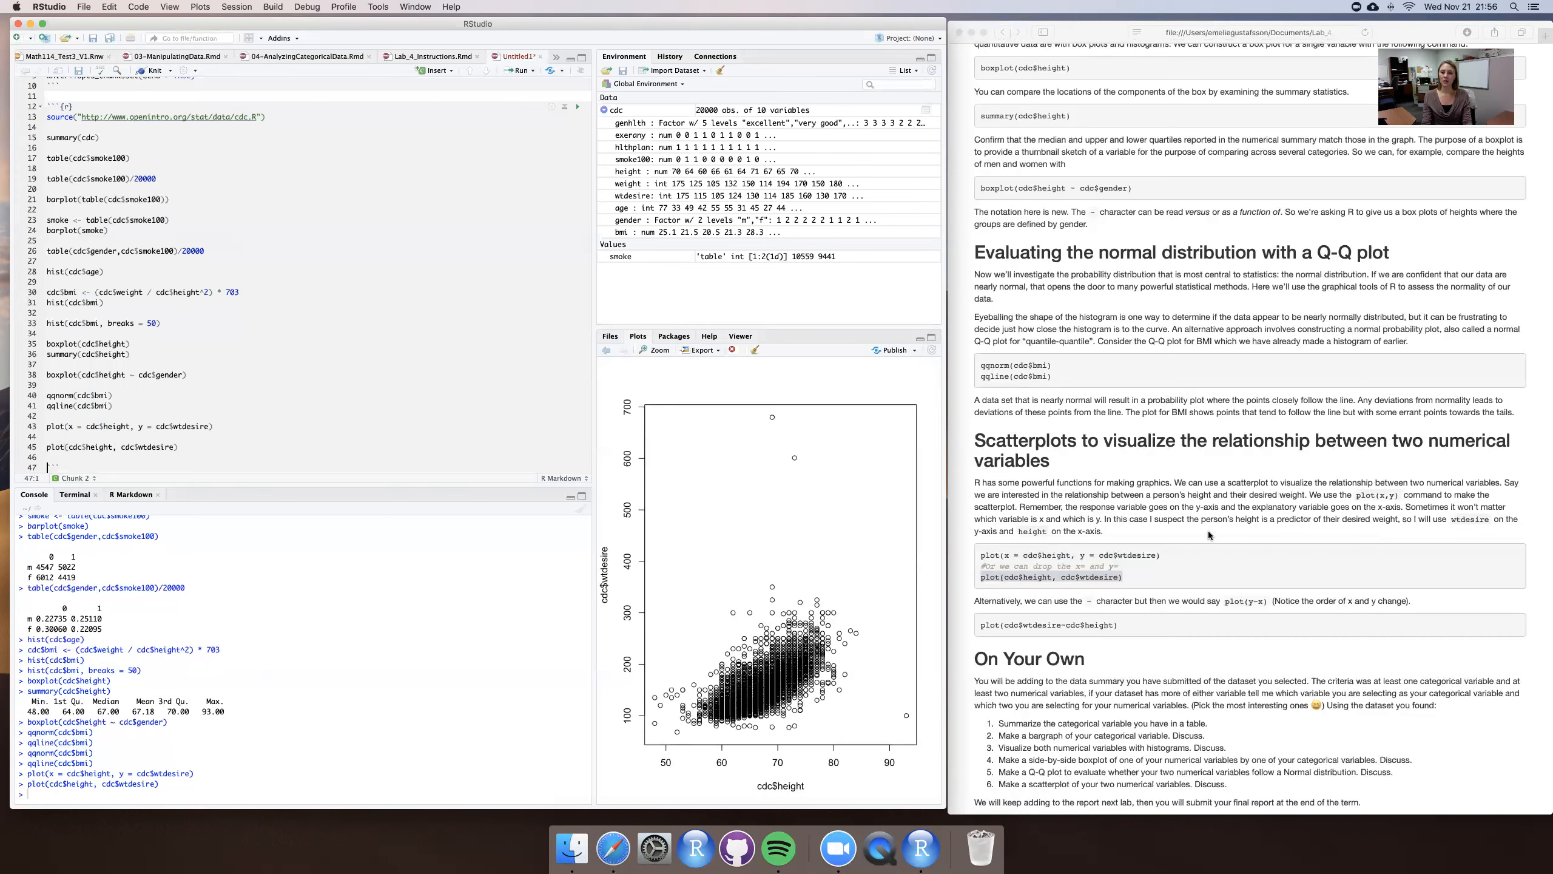
Copy plot(cdc$wtdesire~cdc$height) from the lab instructions below the second scatterplot line and run it
left_click(985, 628)
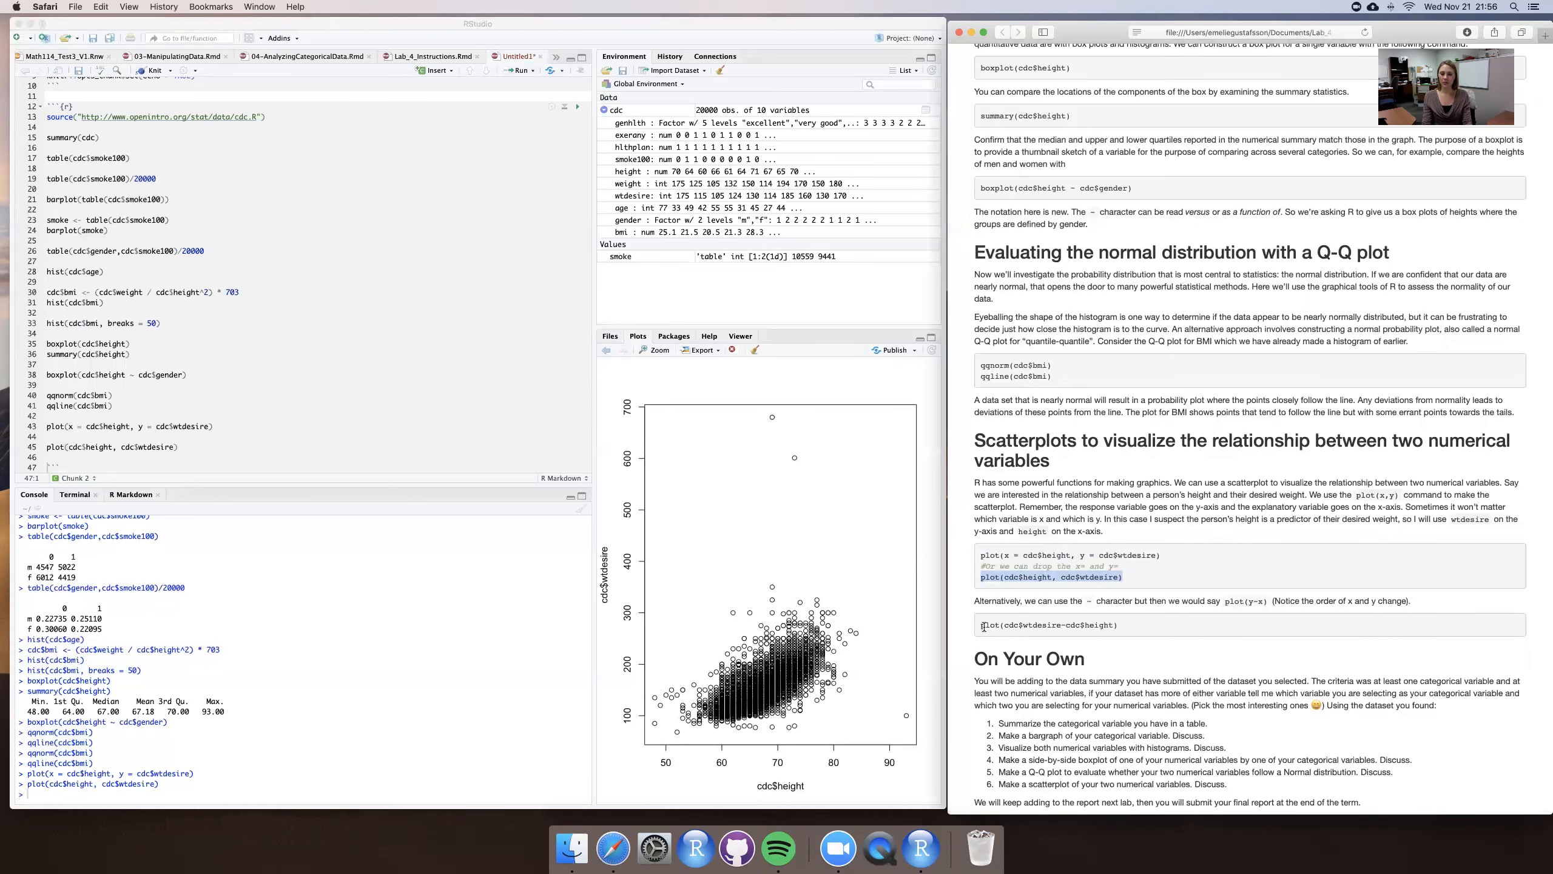
left_click_drag(980, 626, 1139, 627)
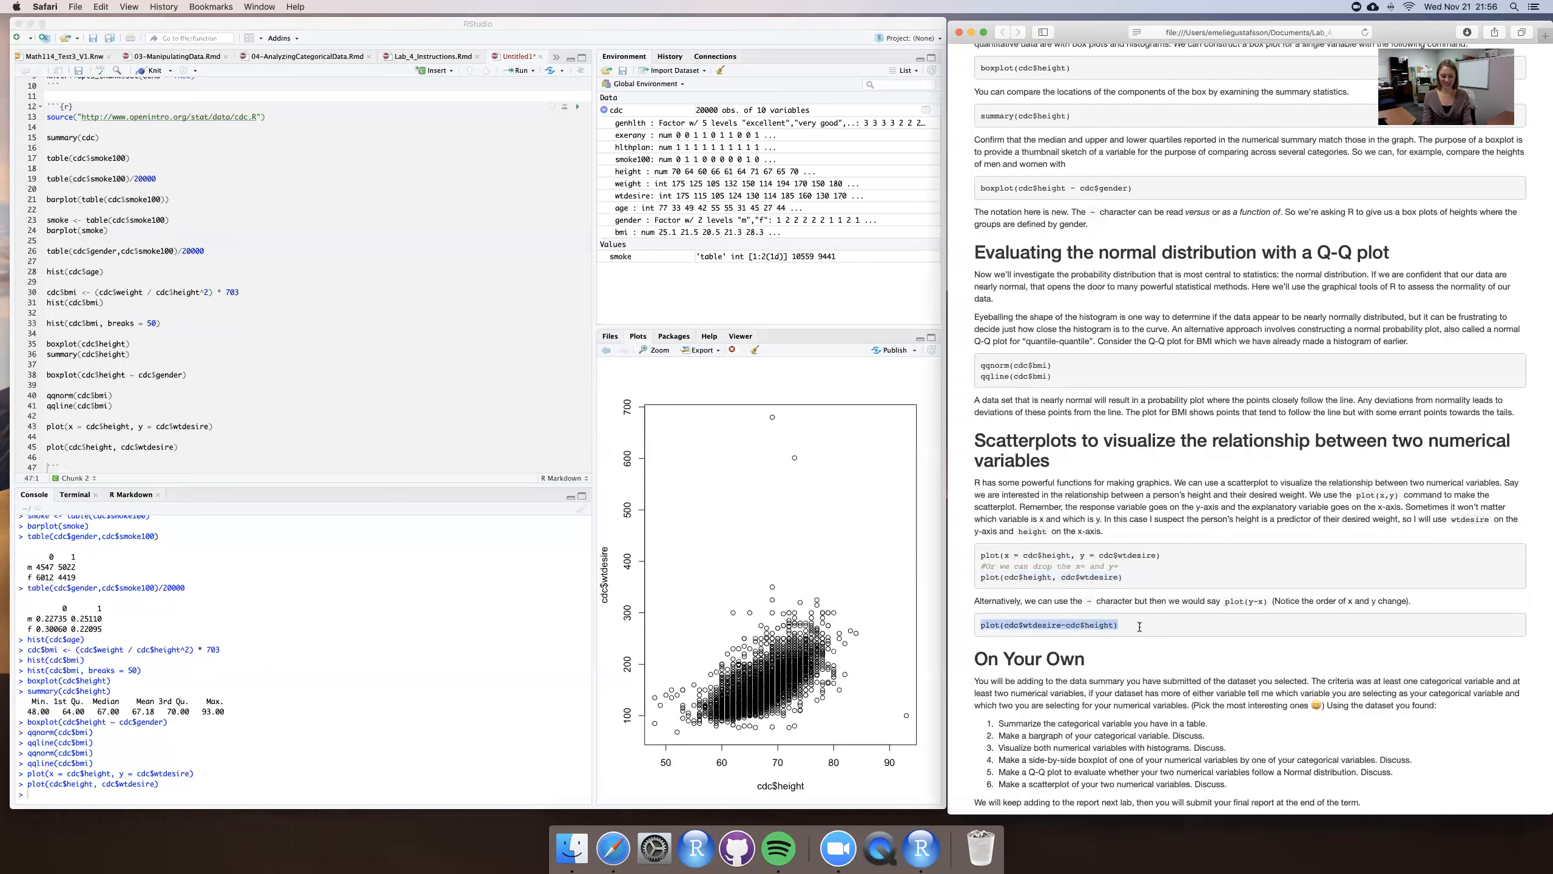
key("super+c")
left_click(201, 455)
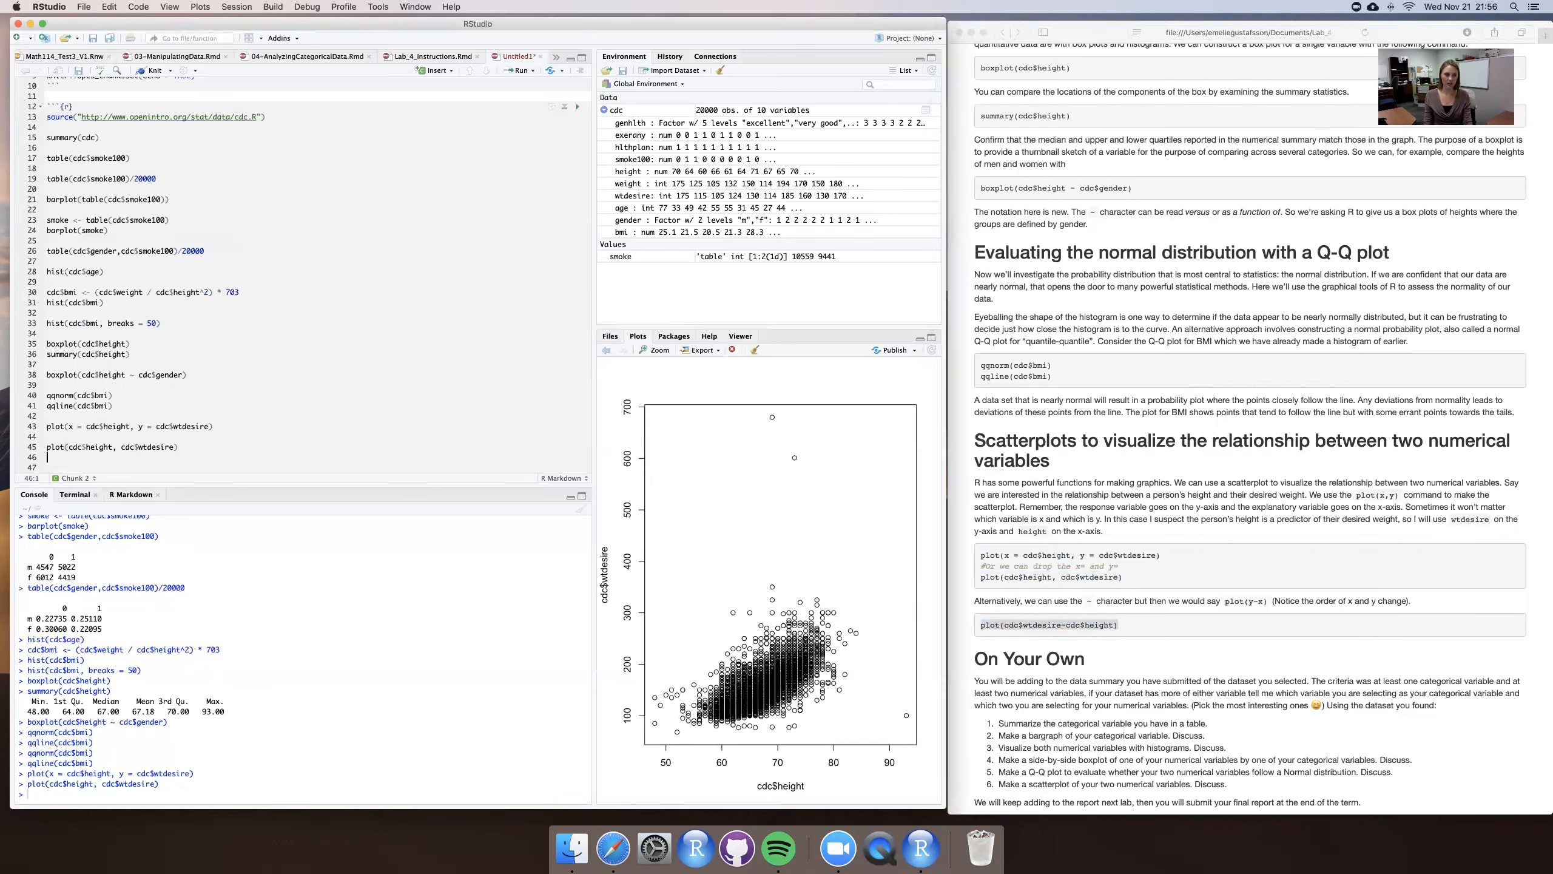
key("super+v")
scroll(207, 383, "down", 1)
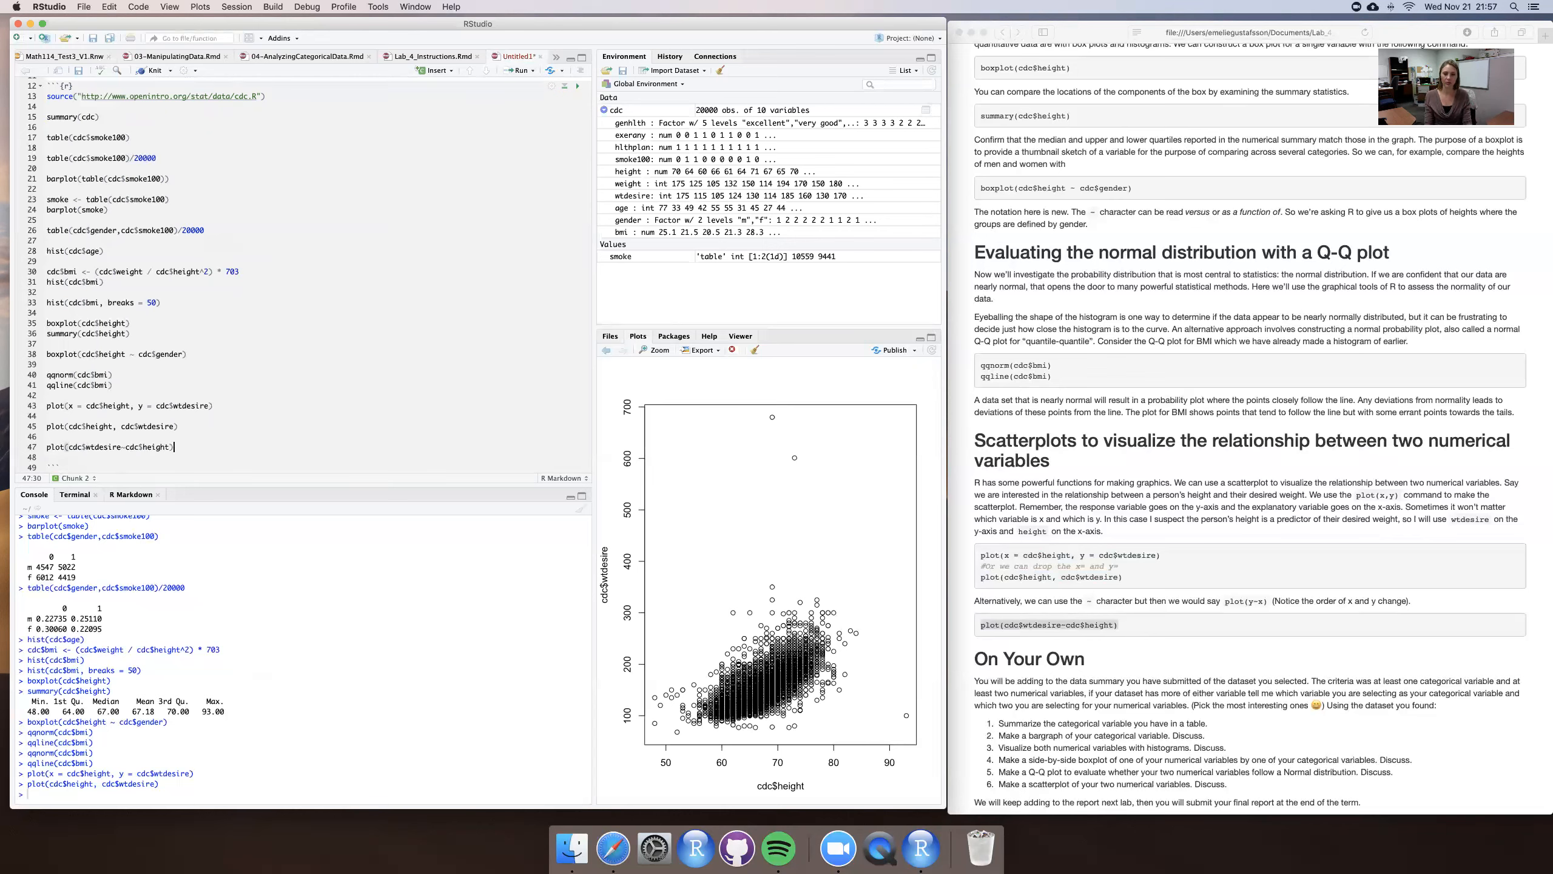
key("super+Return")
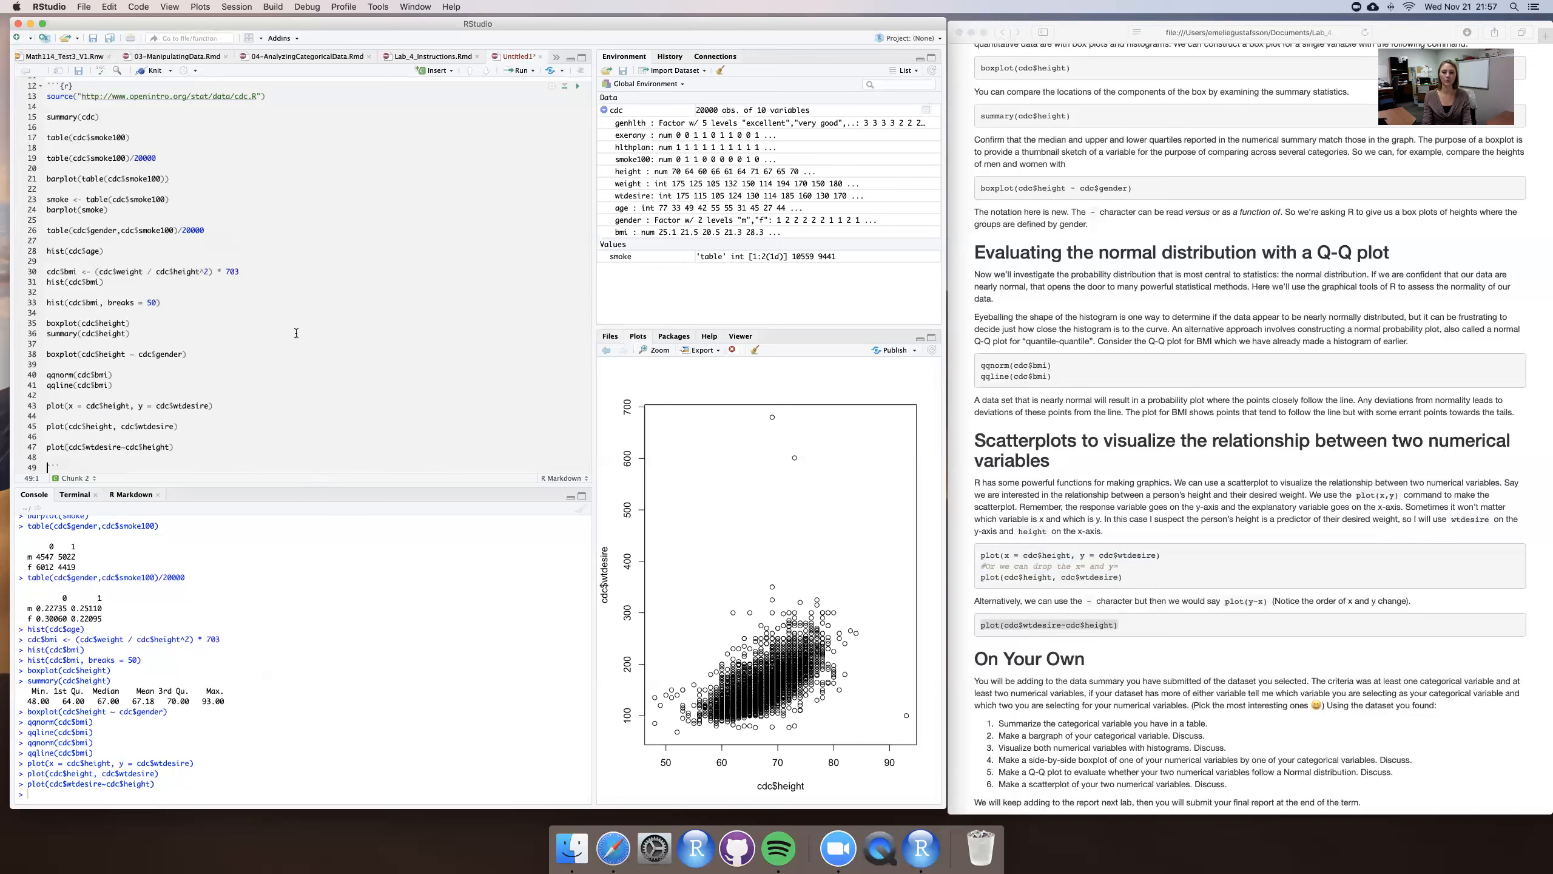
scroll(296, 333, "up", 1)
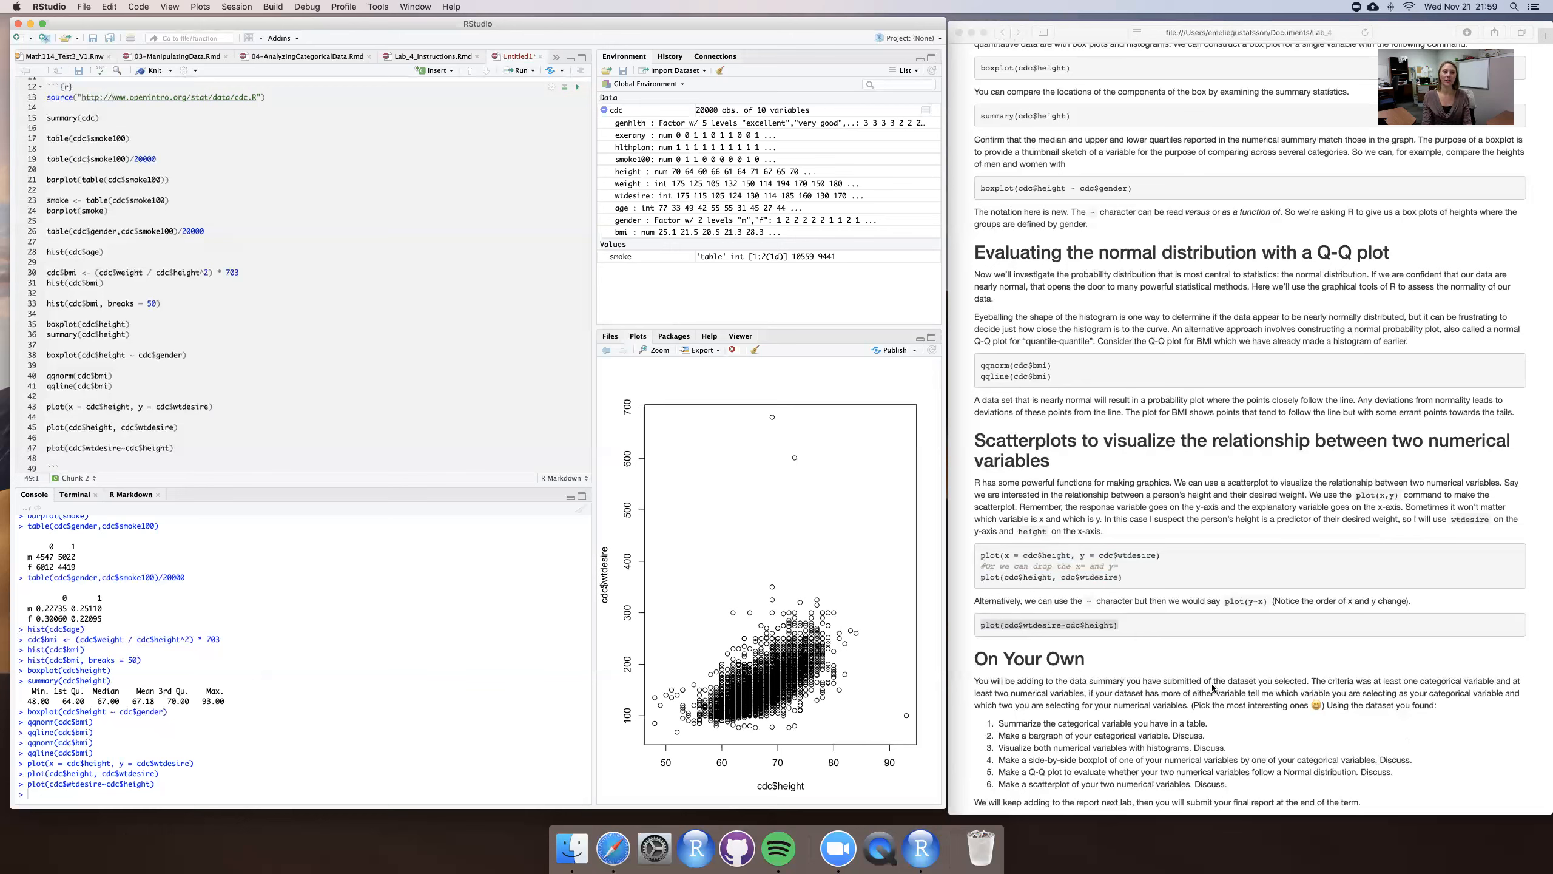
scroll(1330, 684, "down", 1)
scroll(1330, 684, "up", 1)
scroll(355, 389, "down", 1)
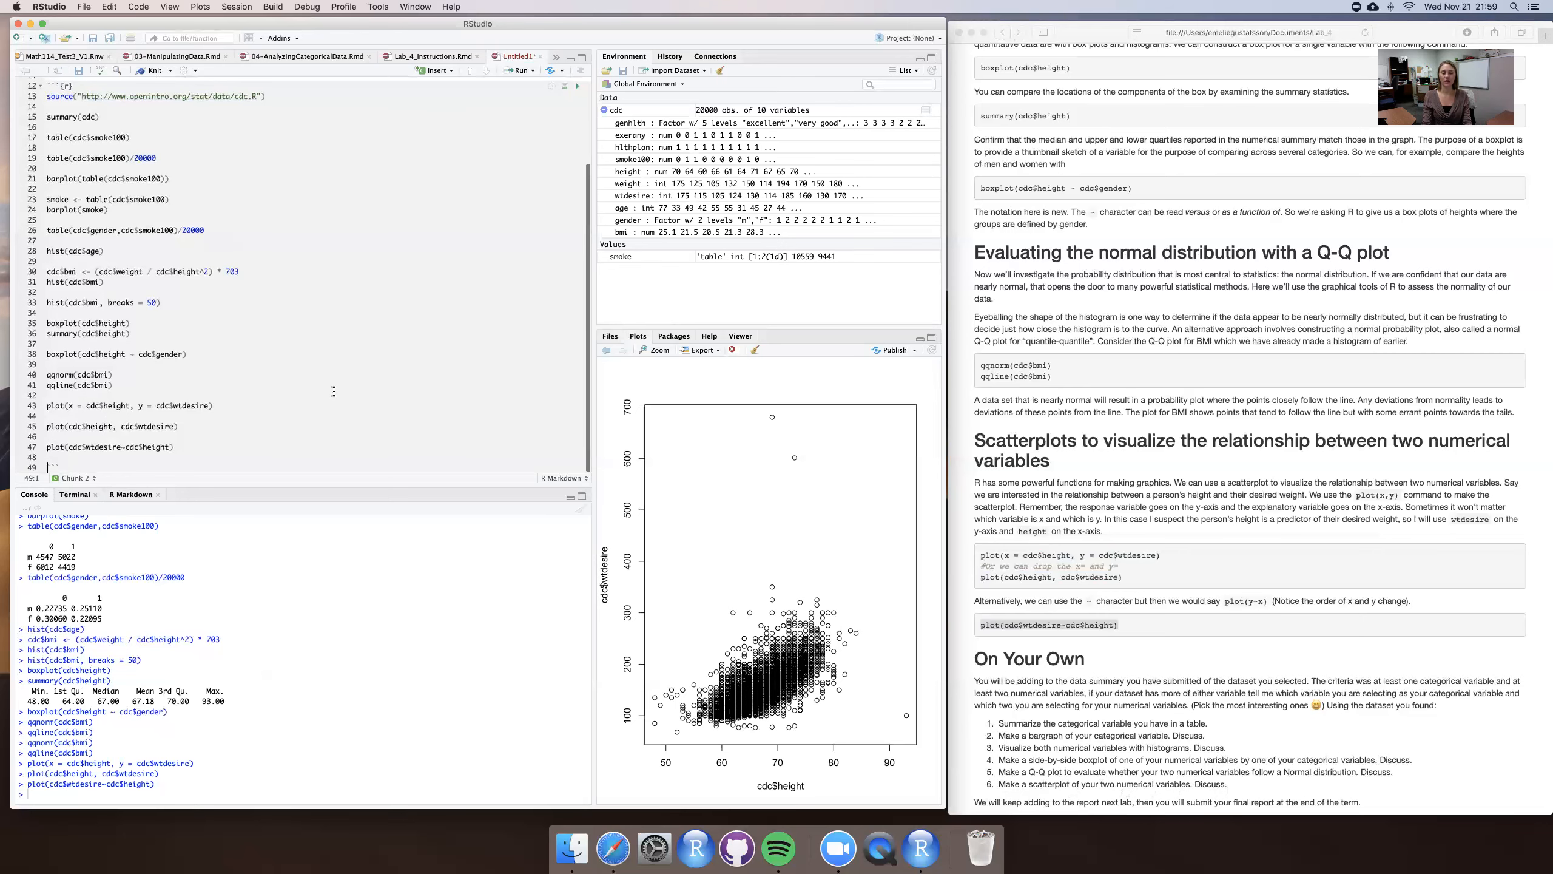